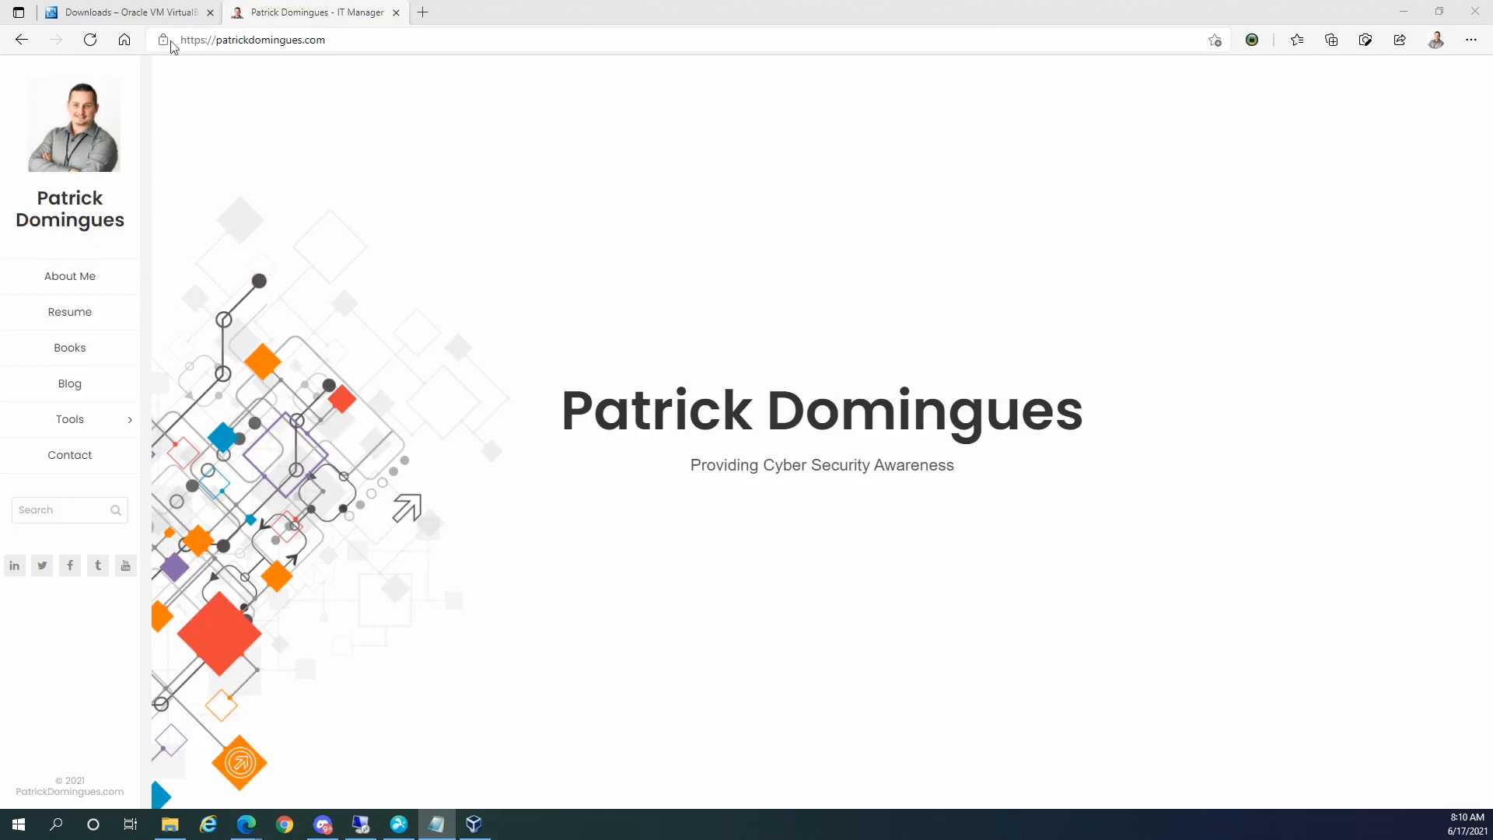
Step: Switch Edge to the 'Downloads – Oracle VM VirtualBox' tab
left_click(144, 17)
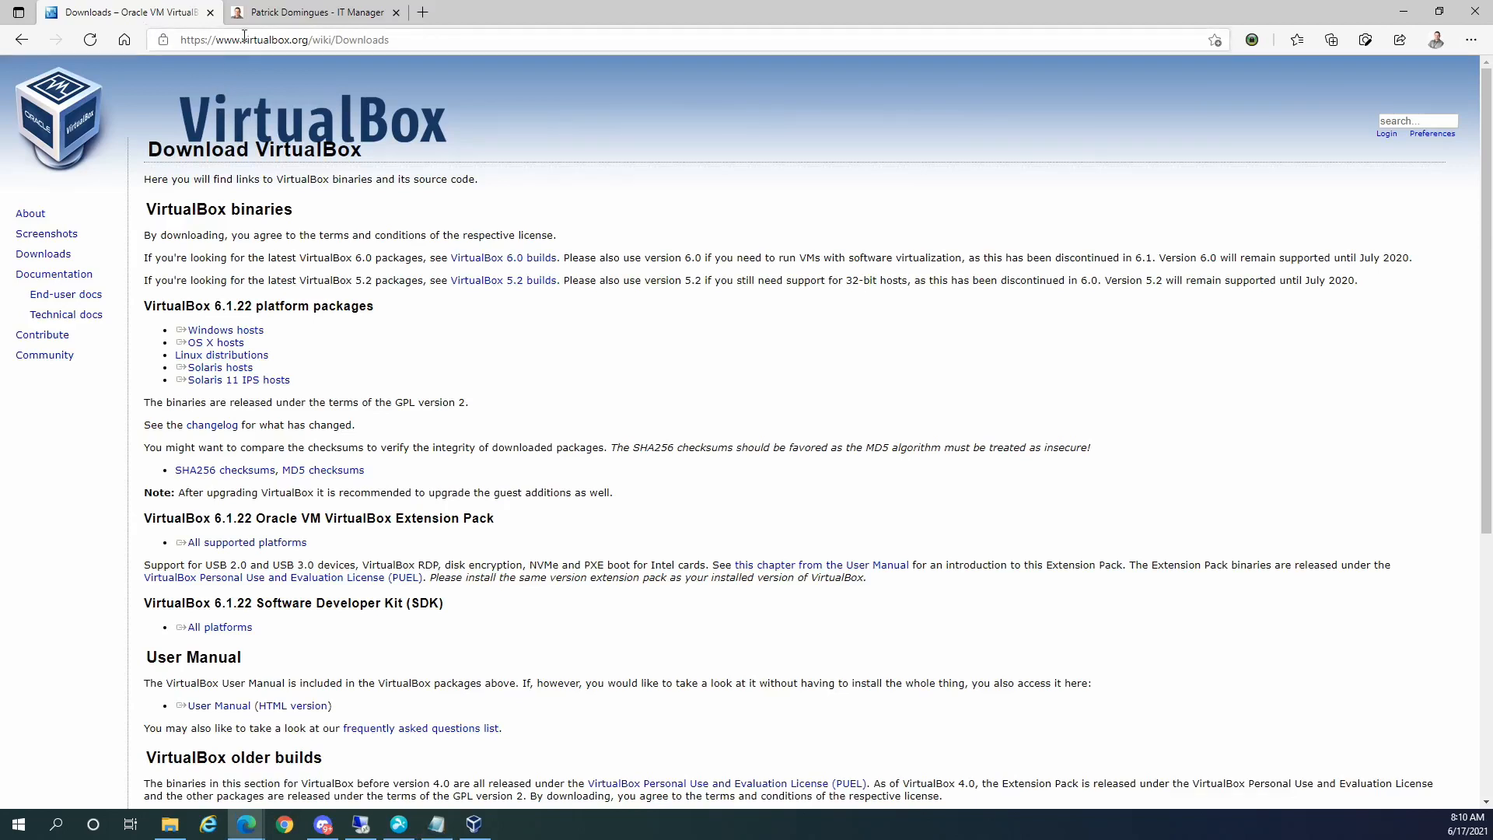
Step: Download the VirtualBox 6.1.22 installer from the 'Windows hosts' link
left_click_drag(241, 40, 406, 44)
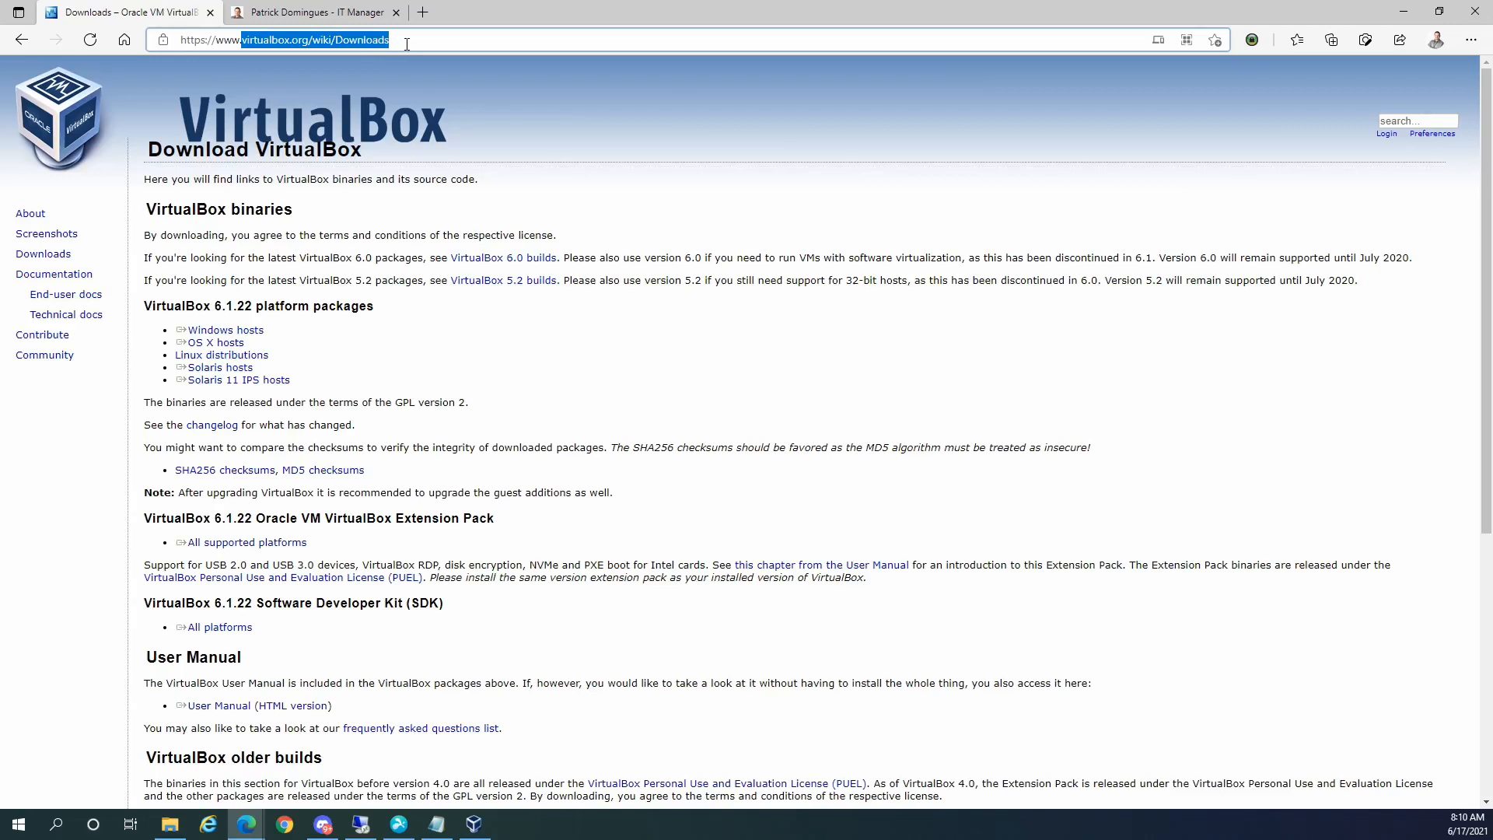
left_click(345, 278)
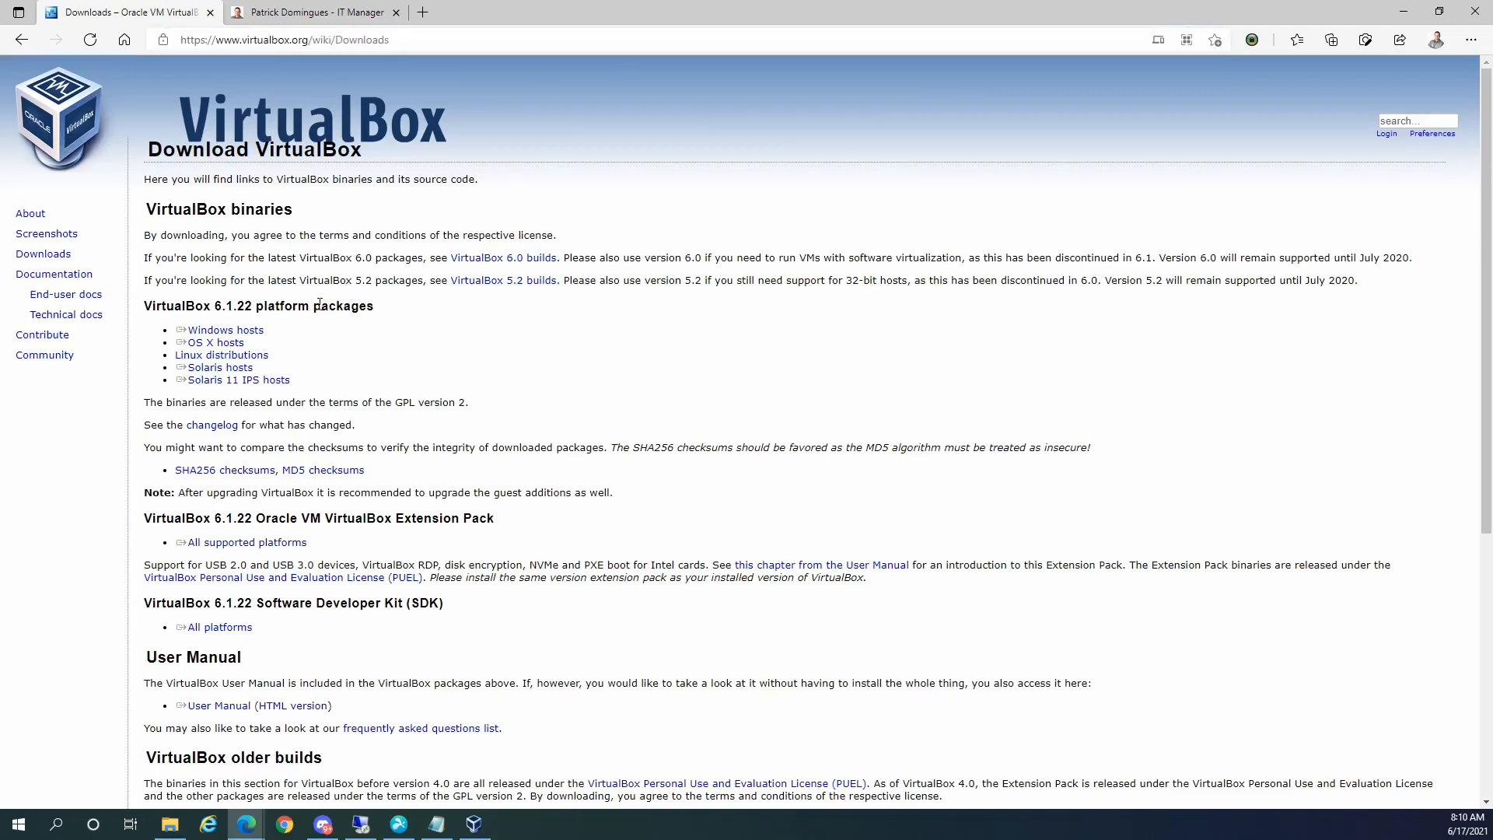
left_click(257, 330)
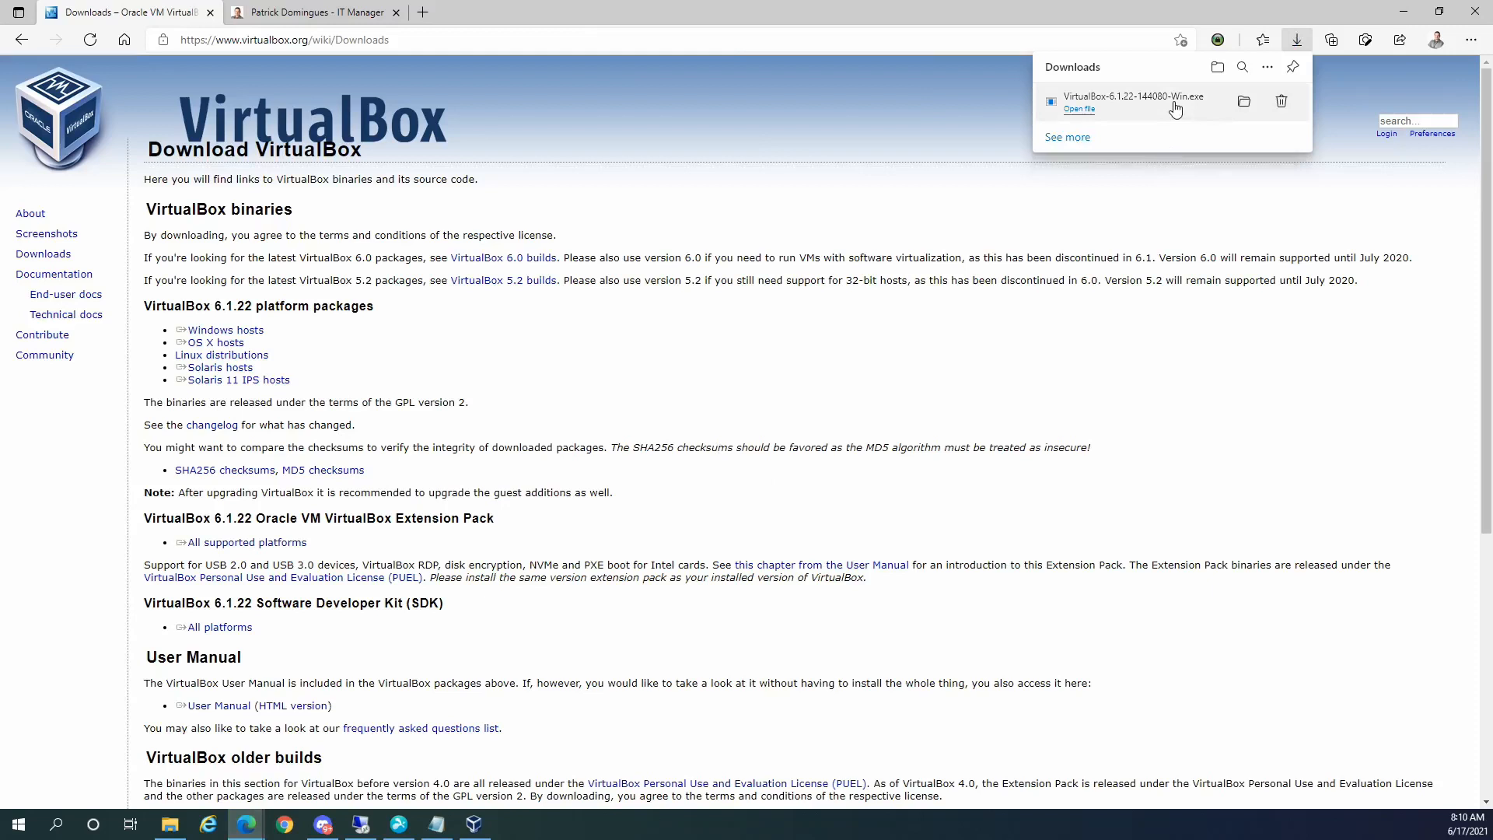
Step: Run the downloaded VirtualBox 6.1.22 installer with default features and shortcuts, accepting the network warning
left_click(1080, 110)
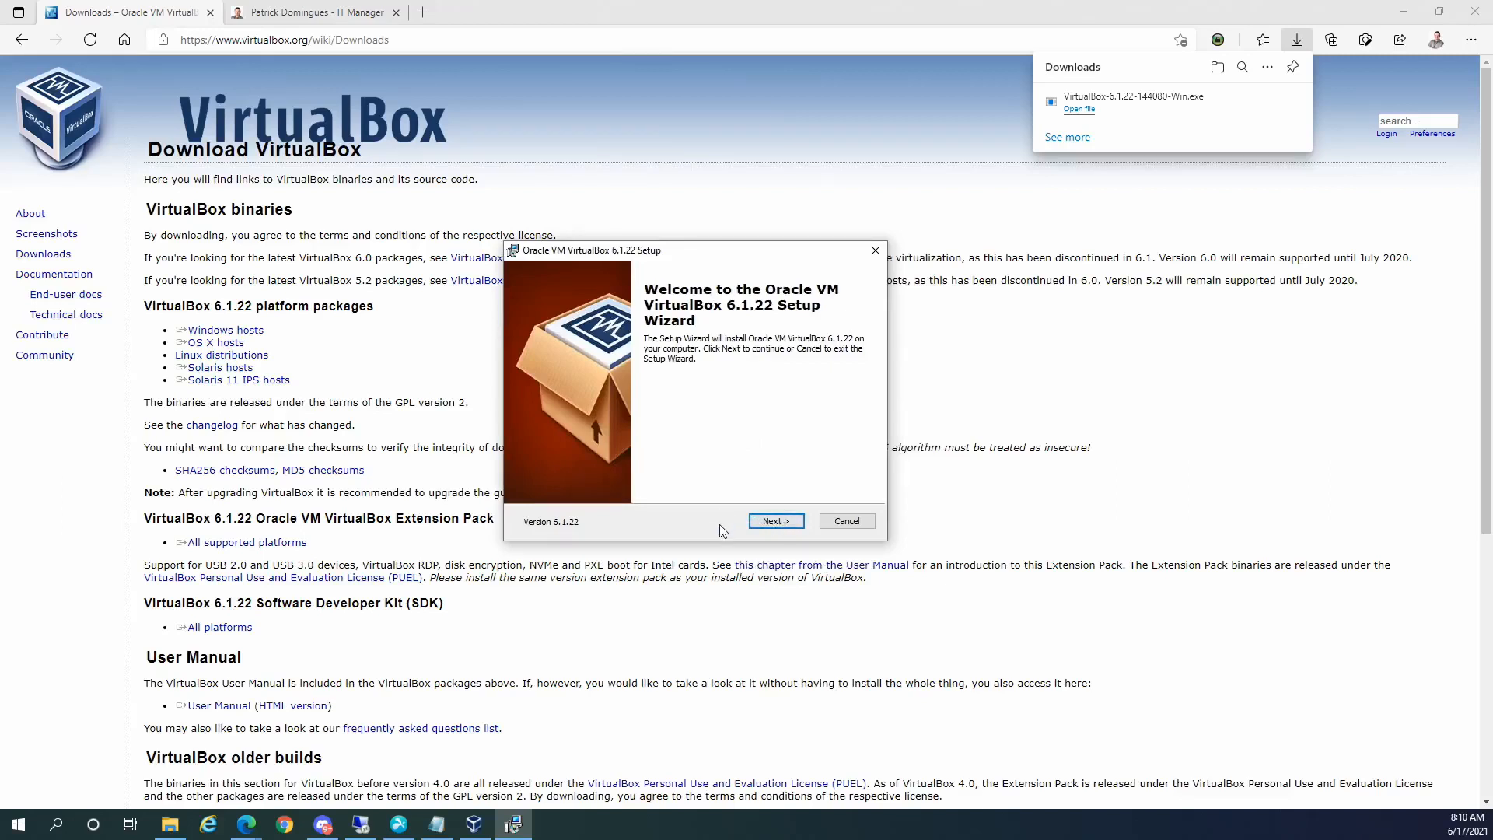
left_click(780, 525)
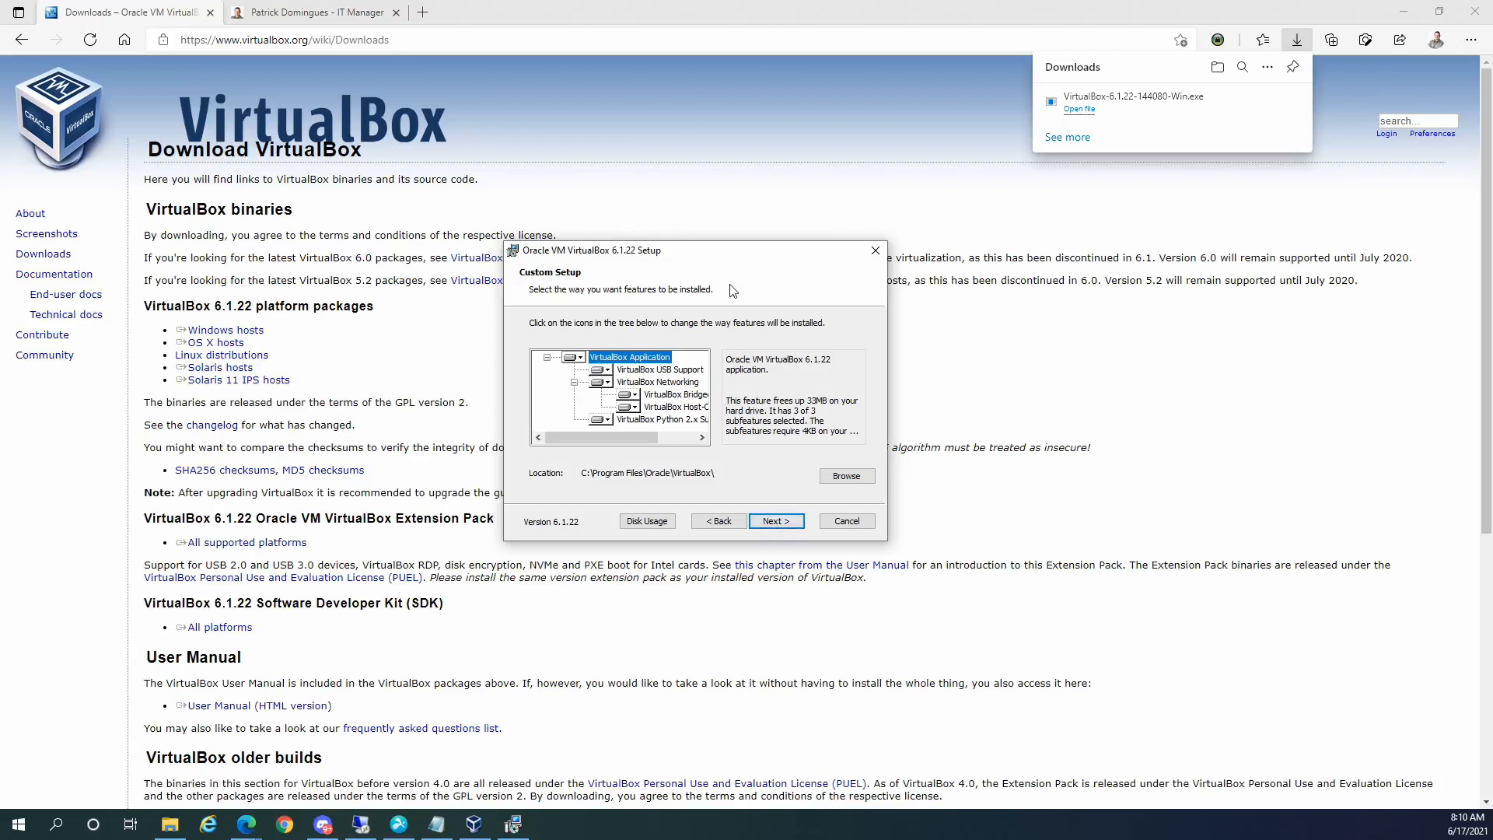
left_click(779, 523)
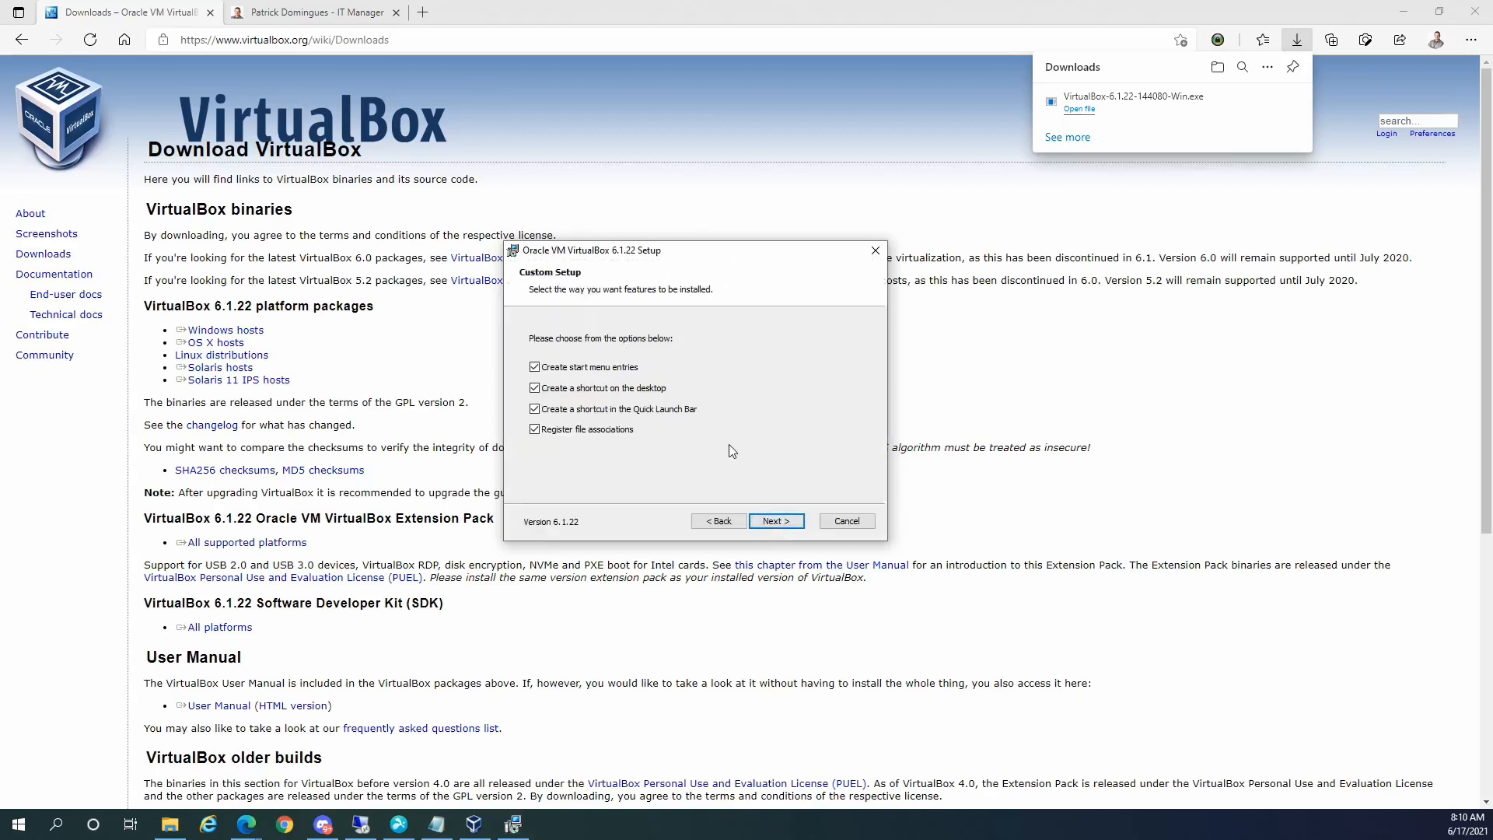
left_click(776, 521)
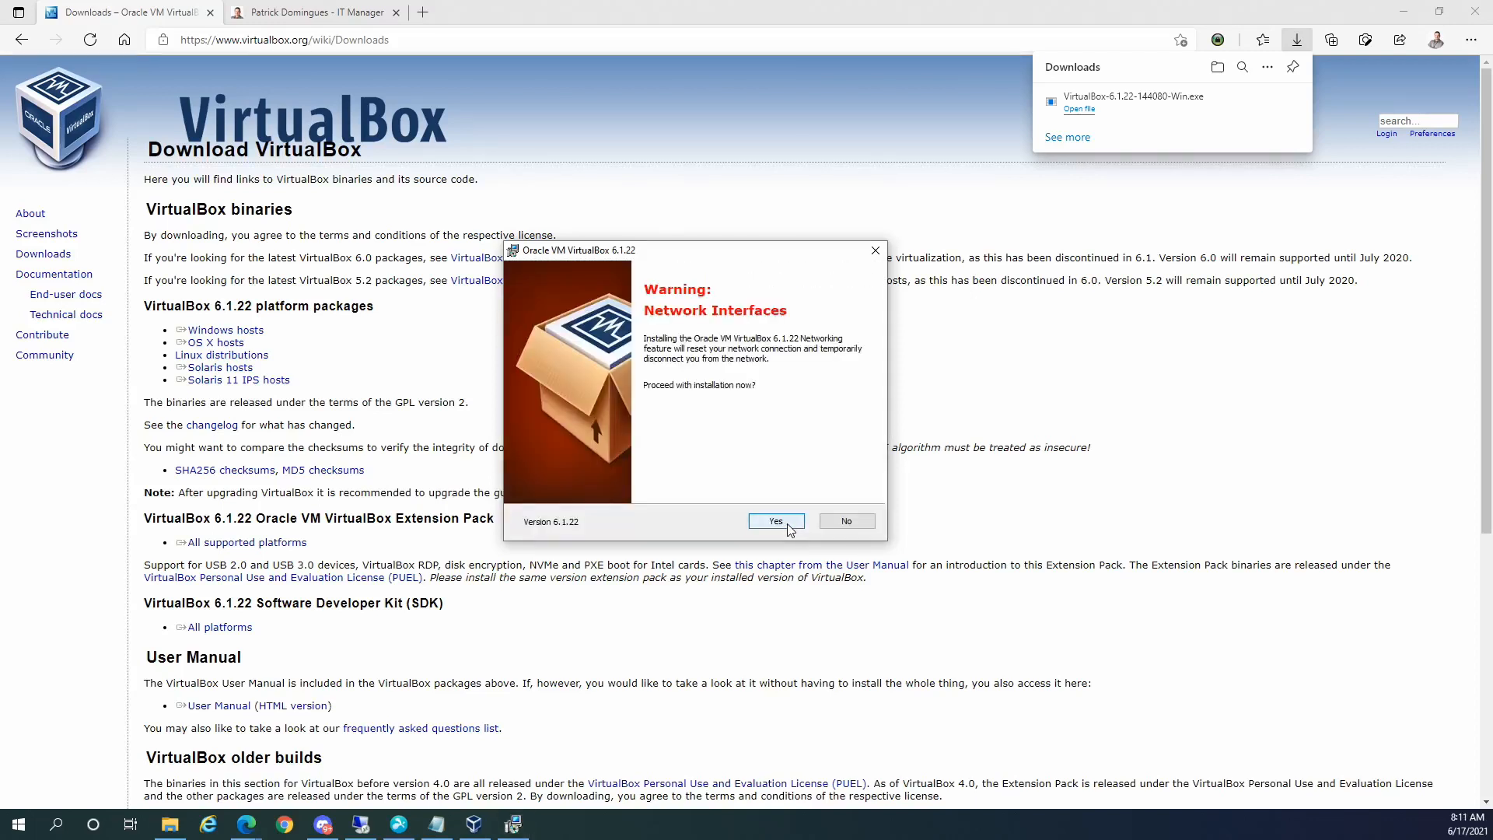
left_click(777, 523)
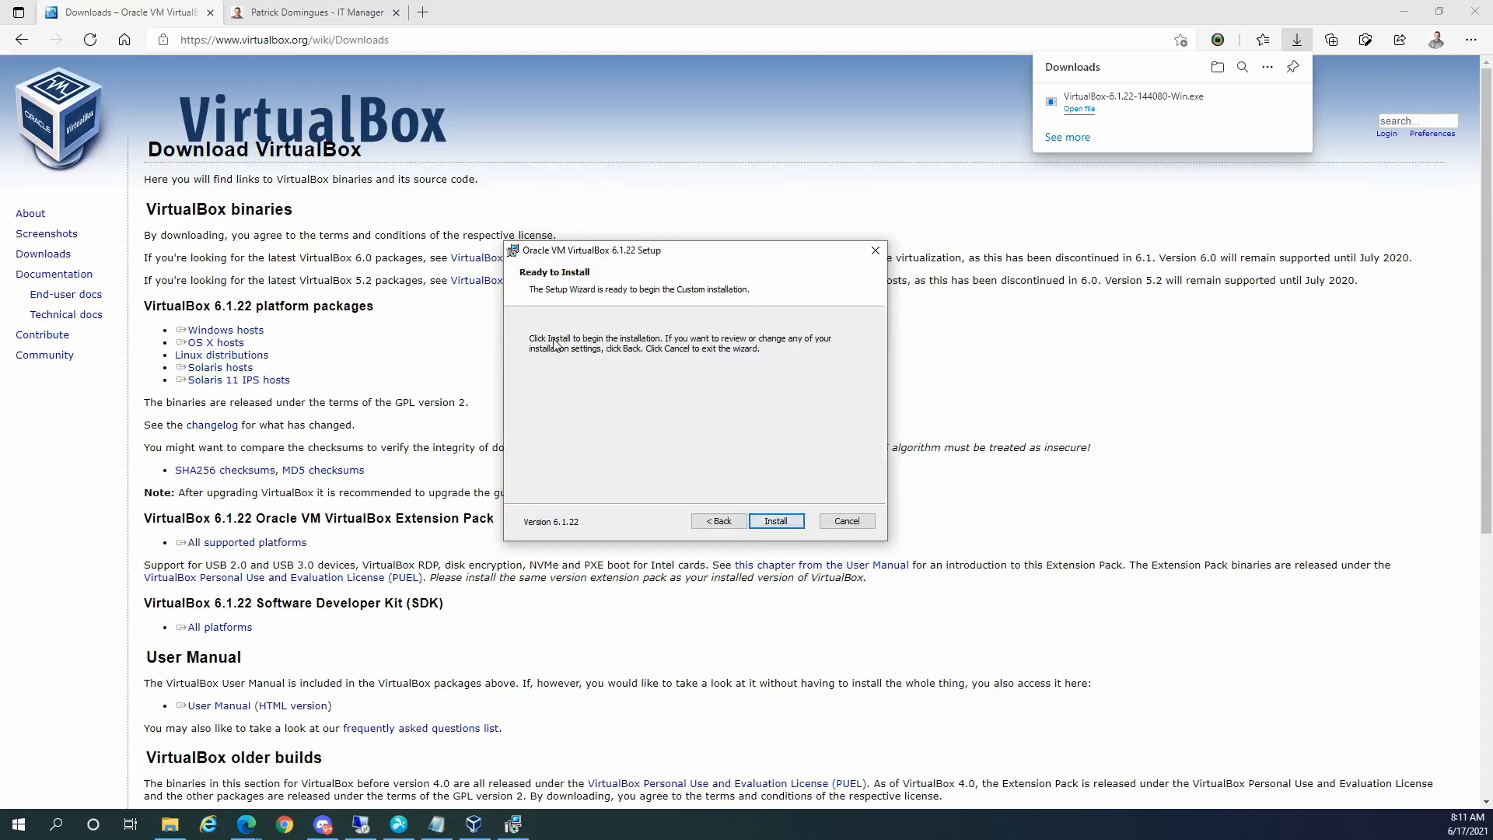
left_click(776, 522)
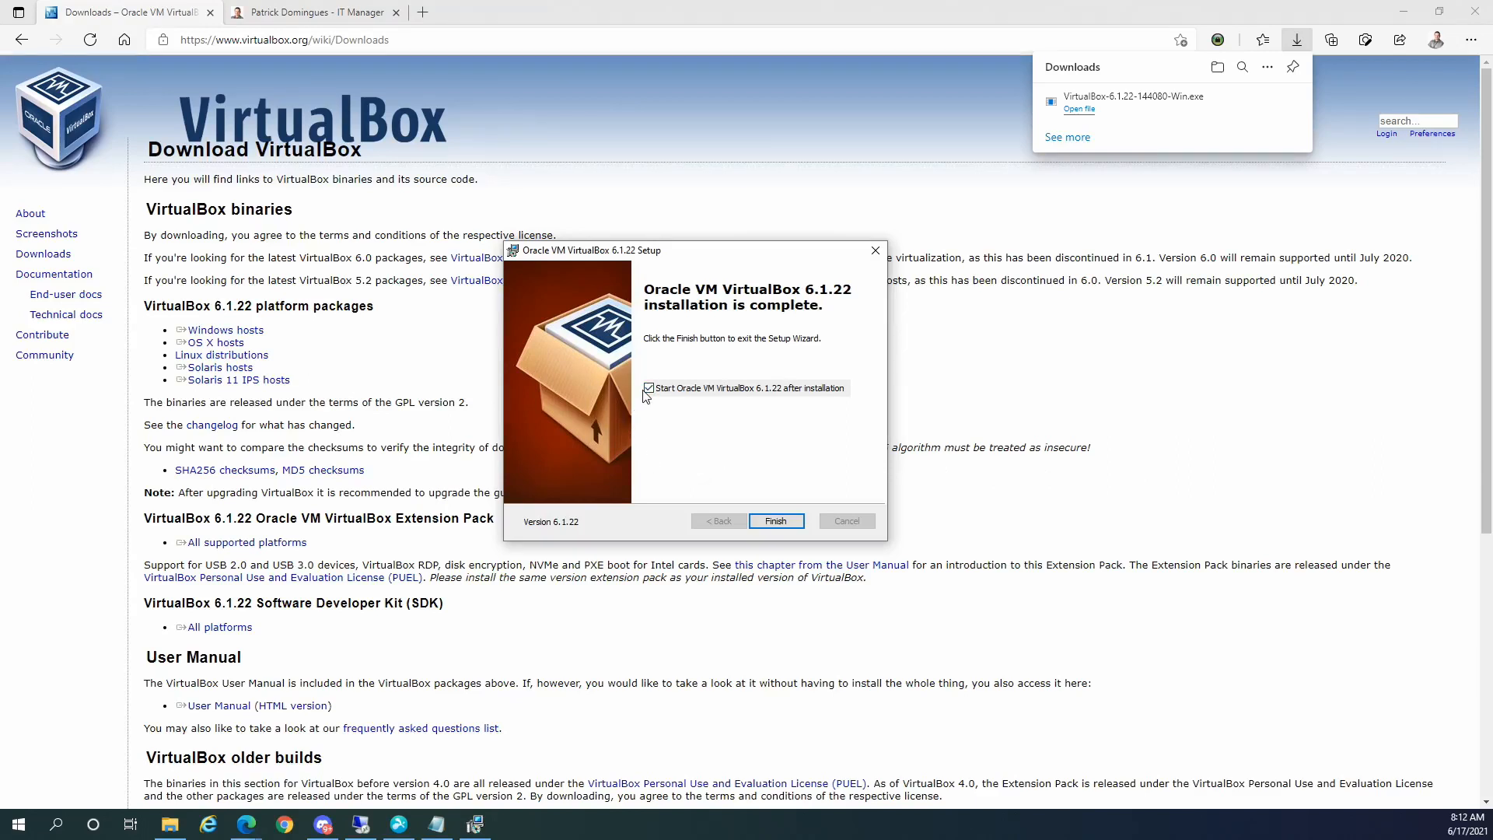
Step: Finish the setup wizard and maximize the VirtualBox Manager window
left_click(781, 521)
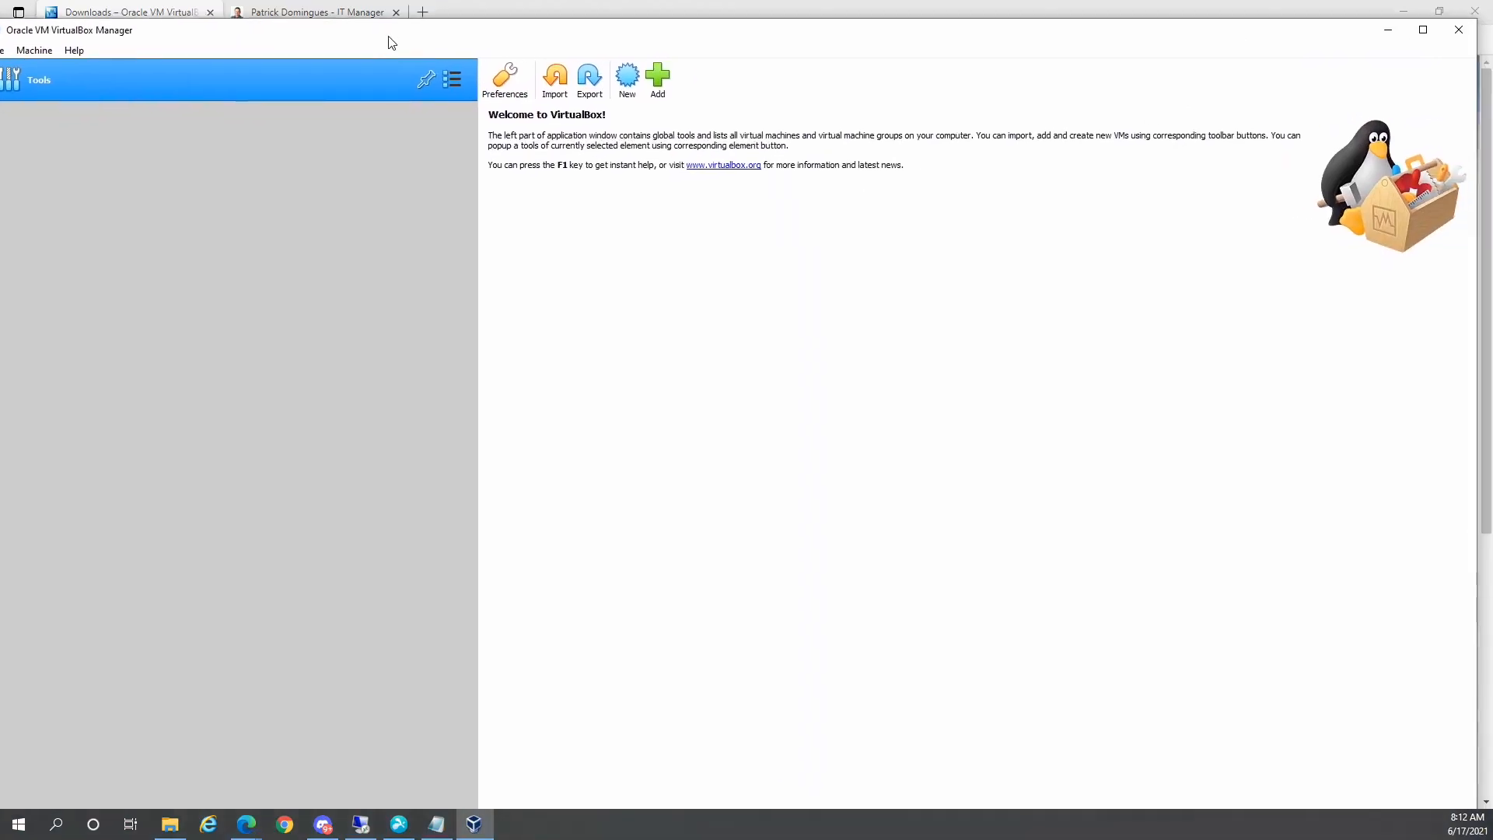
left_click(1432, 22)
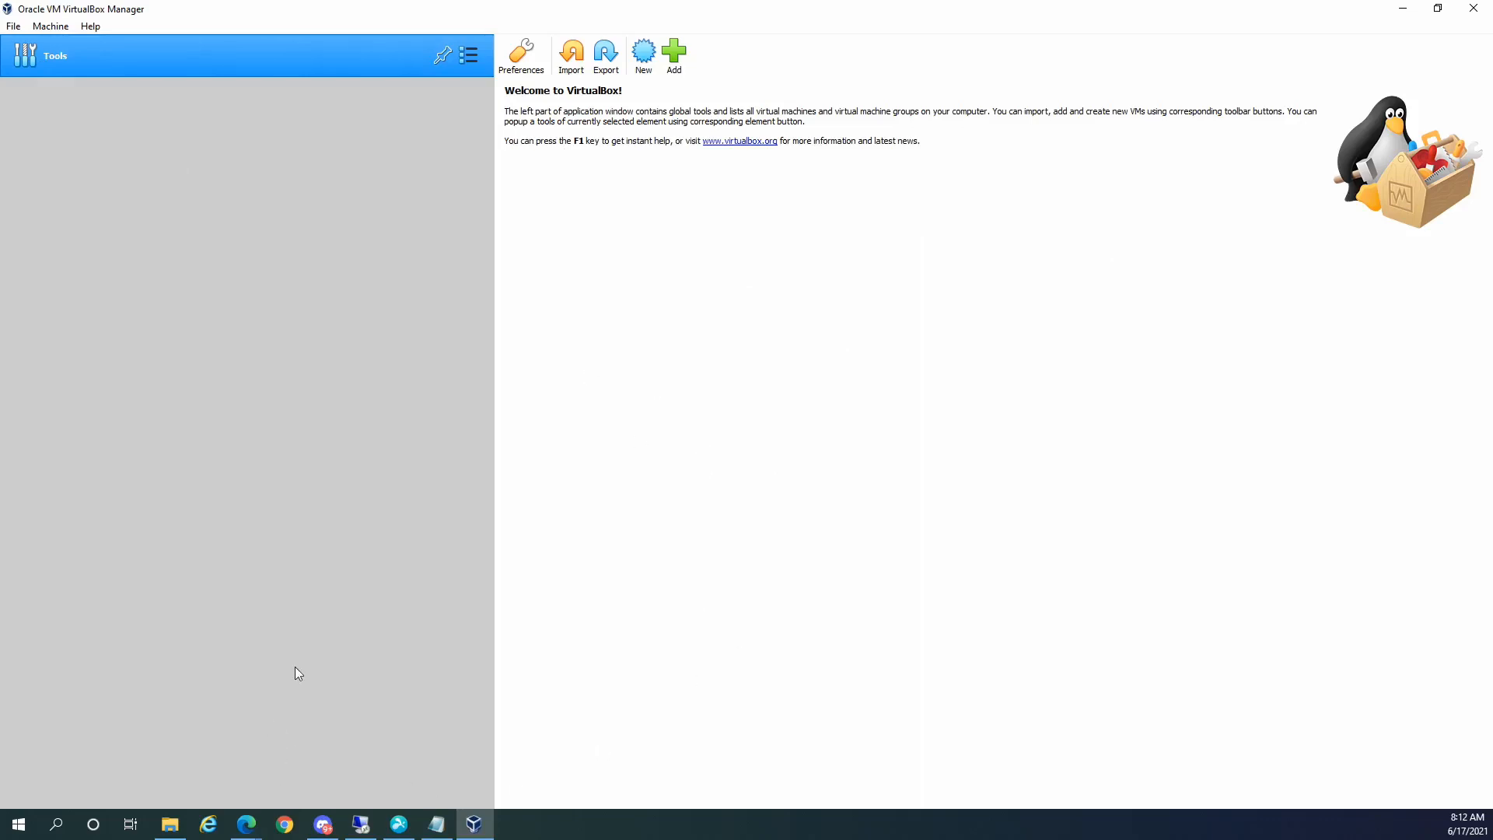
Step: Scroll through the 'How to Download Windows 11' article in Edge, then minimize Edge
mouse_move(246, 824)
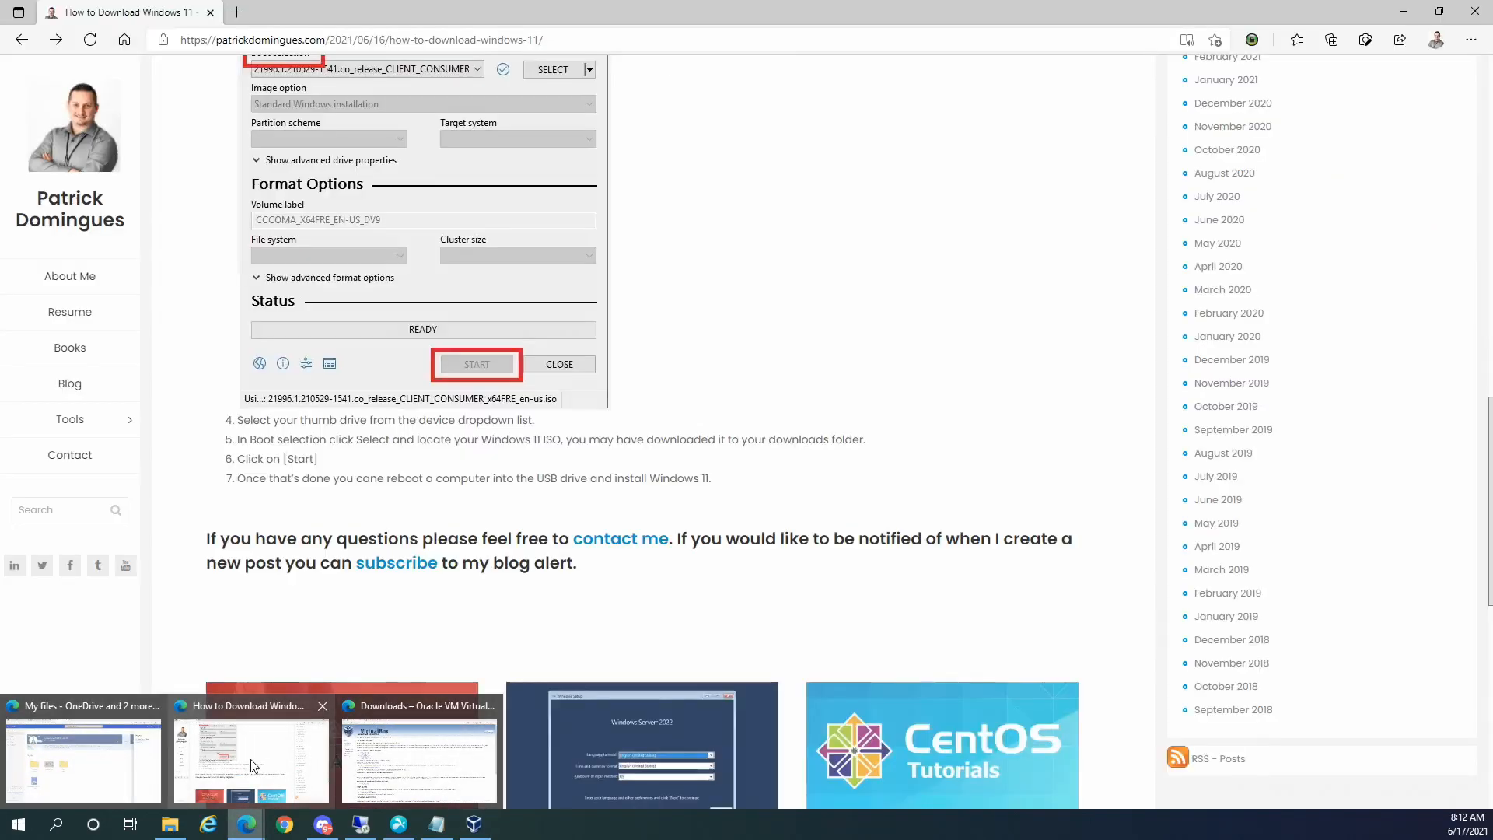
left_click(250, 759)
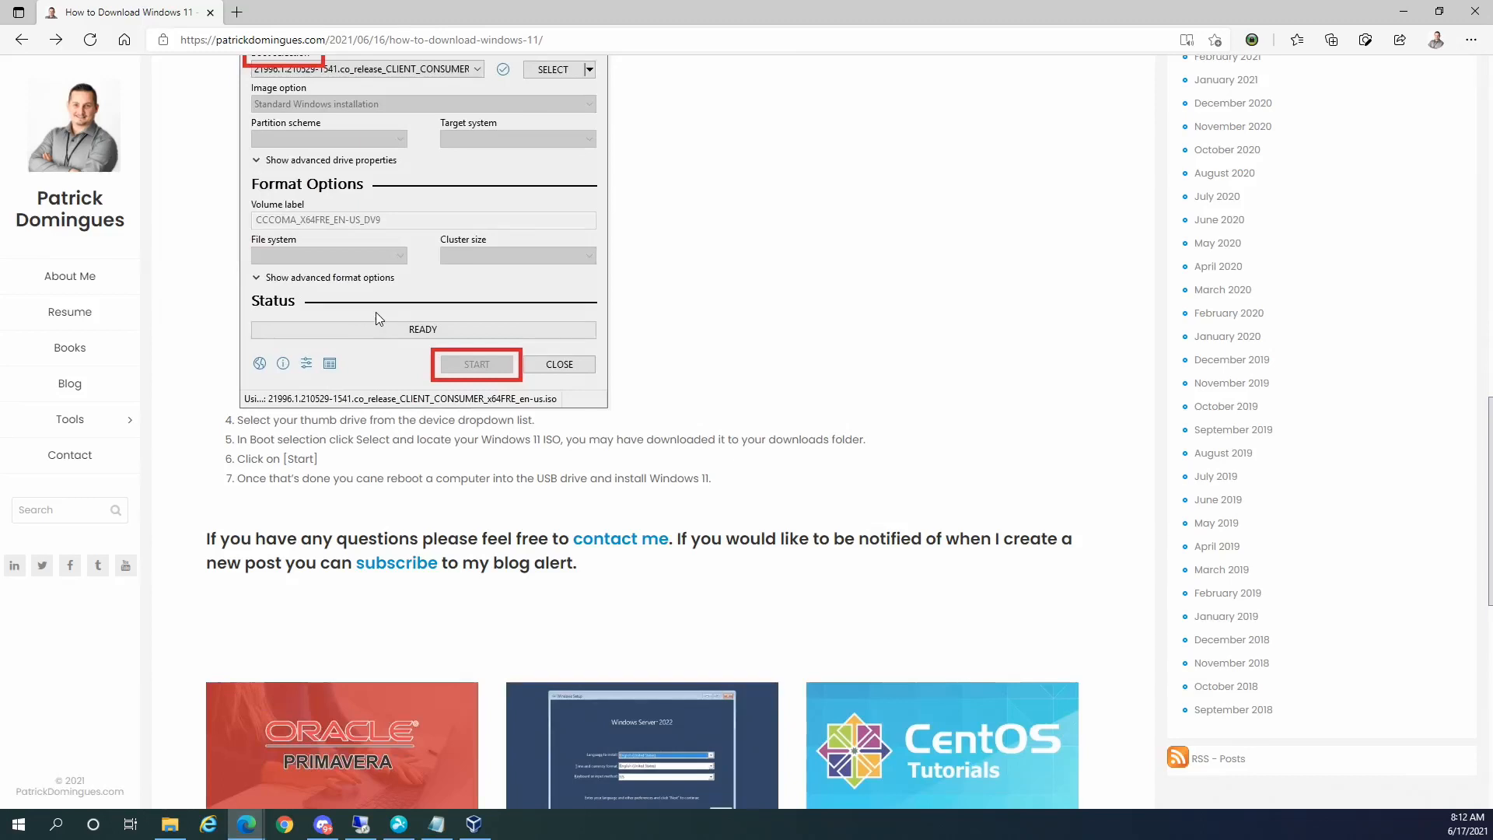
scroll(402, 652, "up", 20)
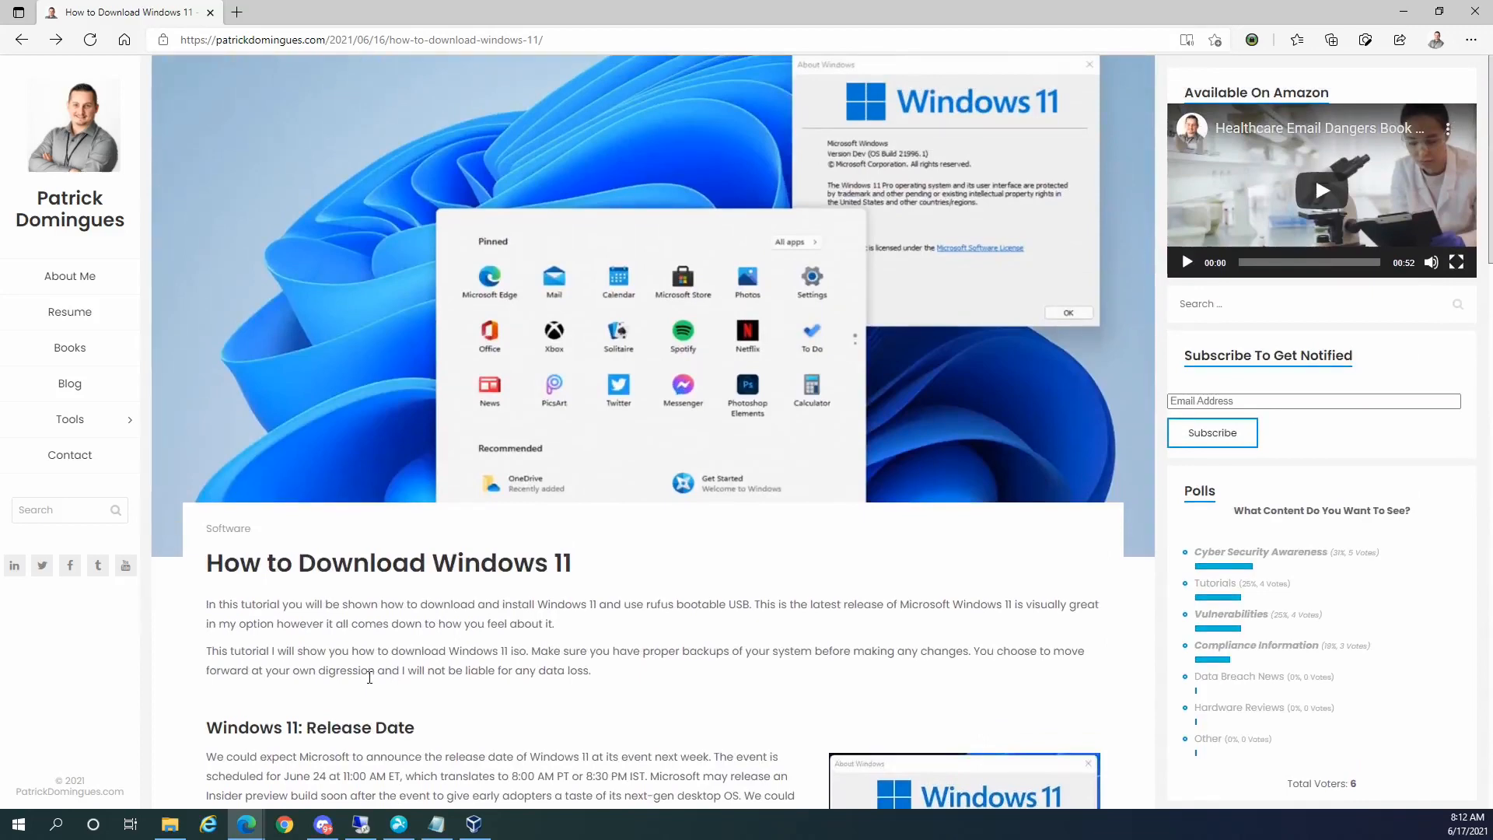
scroll(369, 678, "down", 6)
scroll(369, 677, "down", 7)
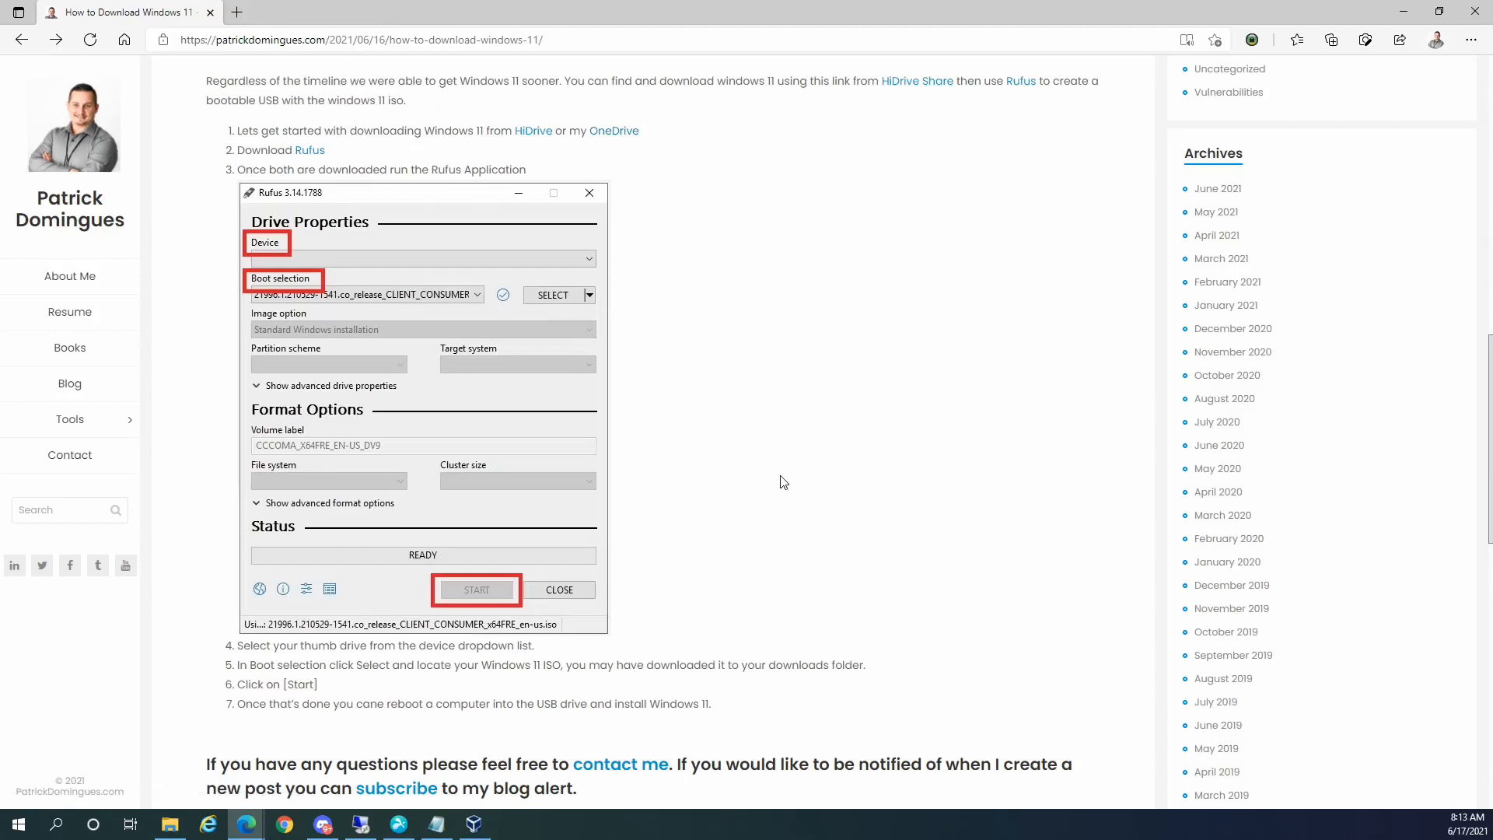
scroll(778, 483, "up", 4)
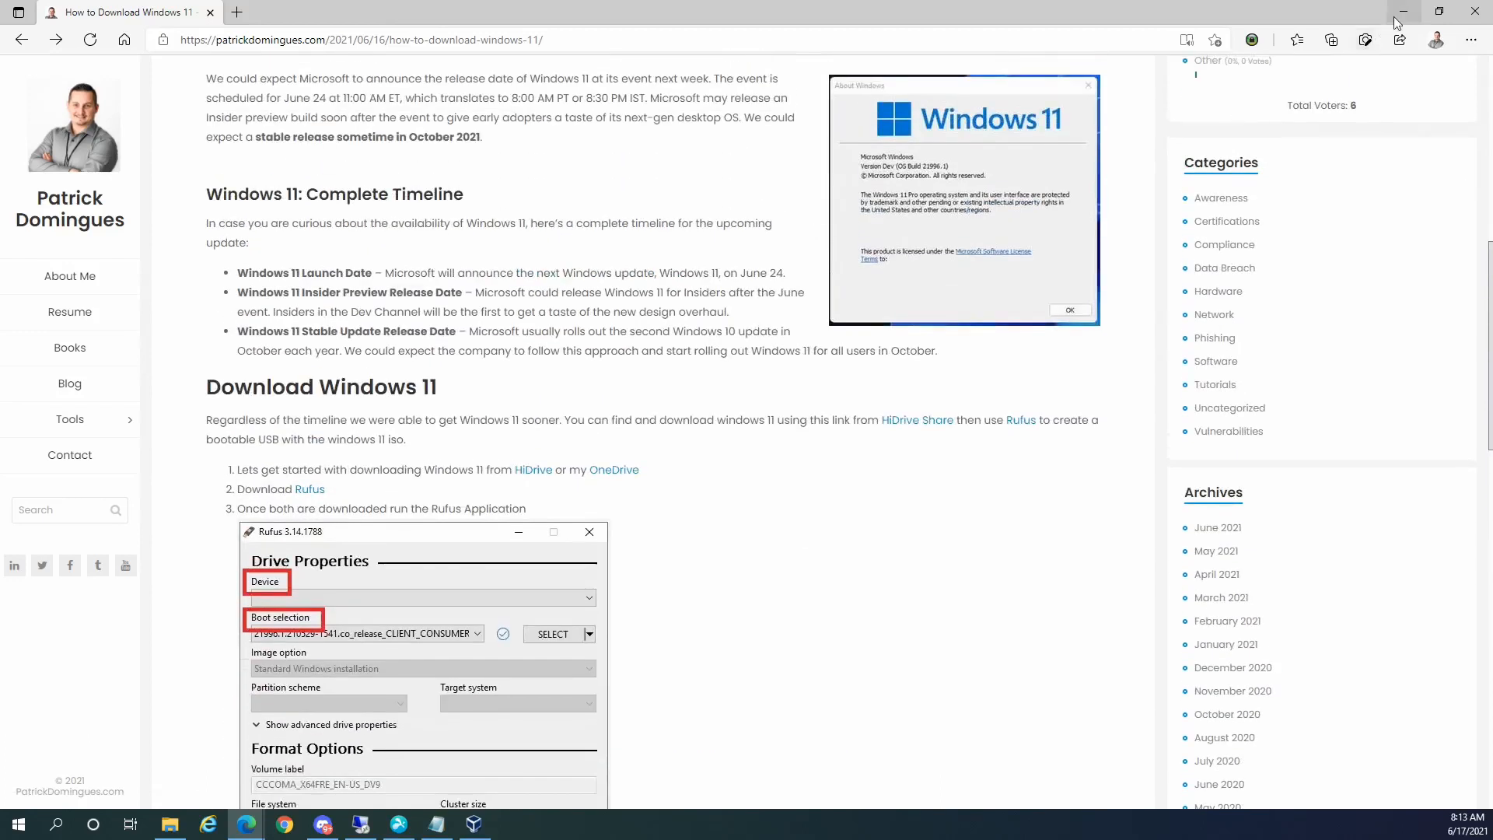
left_click(1393, 16)
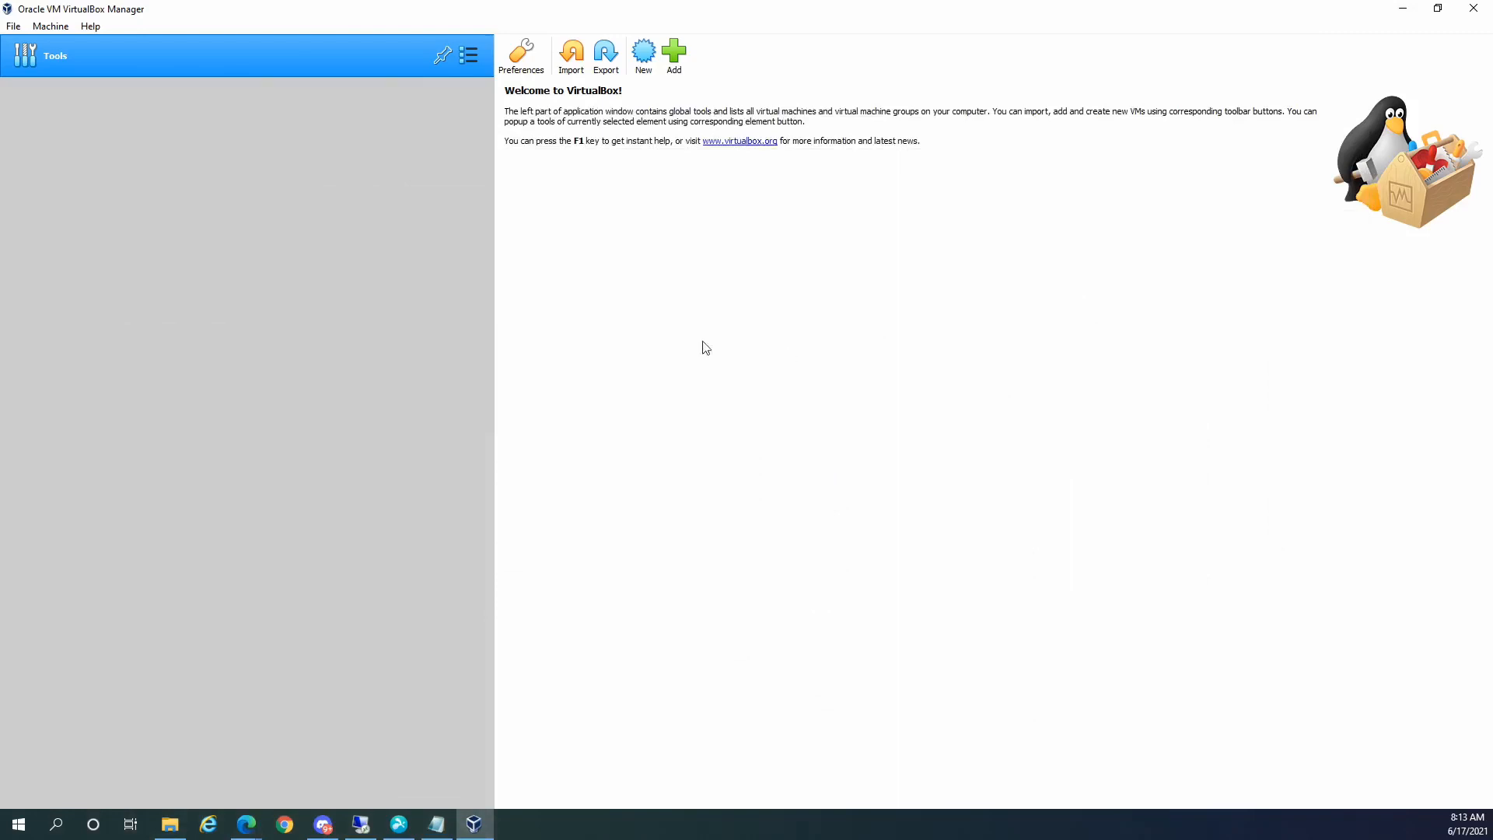
Step: Create a VM named 'Windows 11 Test' as Windows 10 (64-bit), 2048 MB memory, new hard disk
left_click(643, 54)
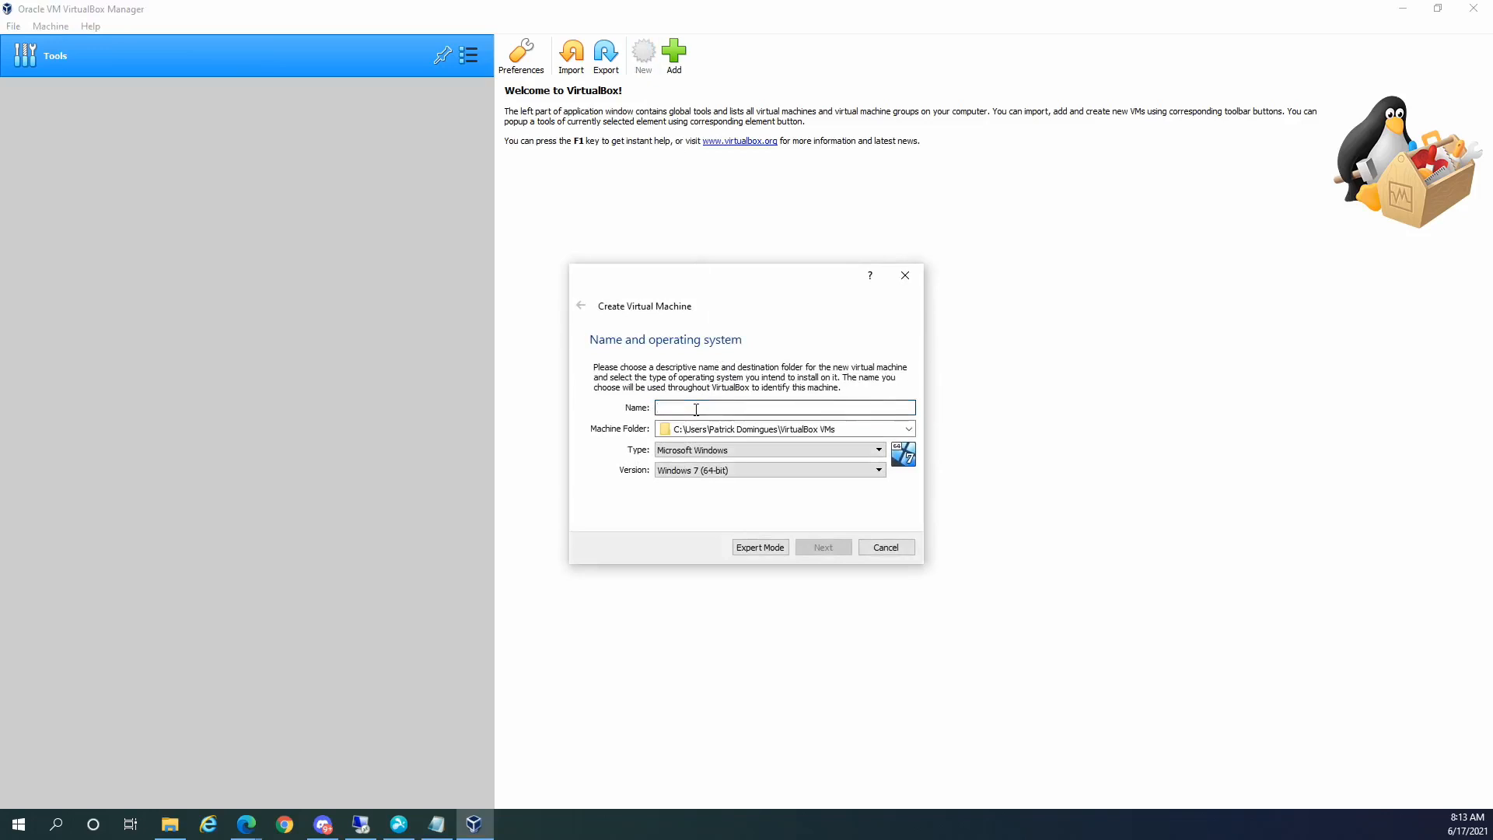
type("Windows 11 Test")
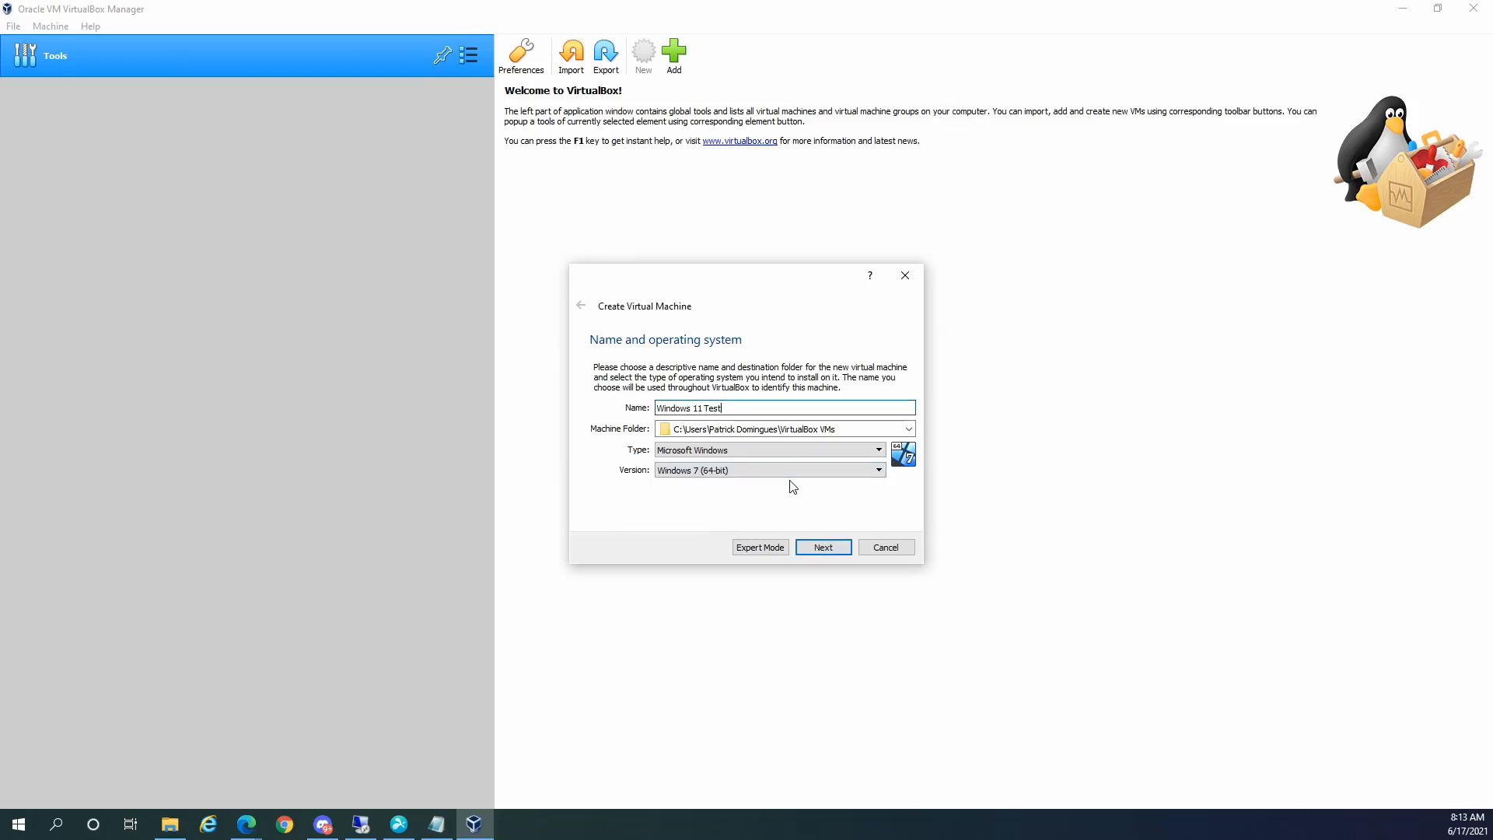
left_click(723, 471)
scroll(727, 526, "down", 2)
scroll(726, 537, "down", 2)
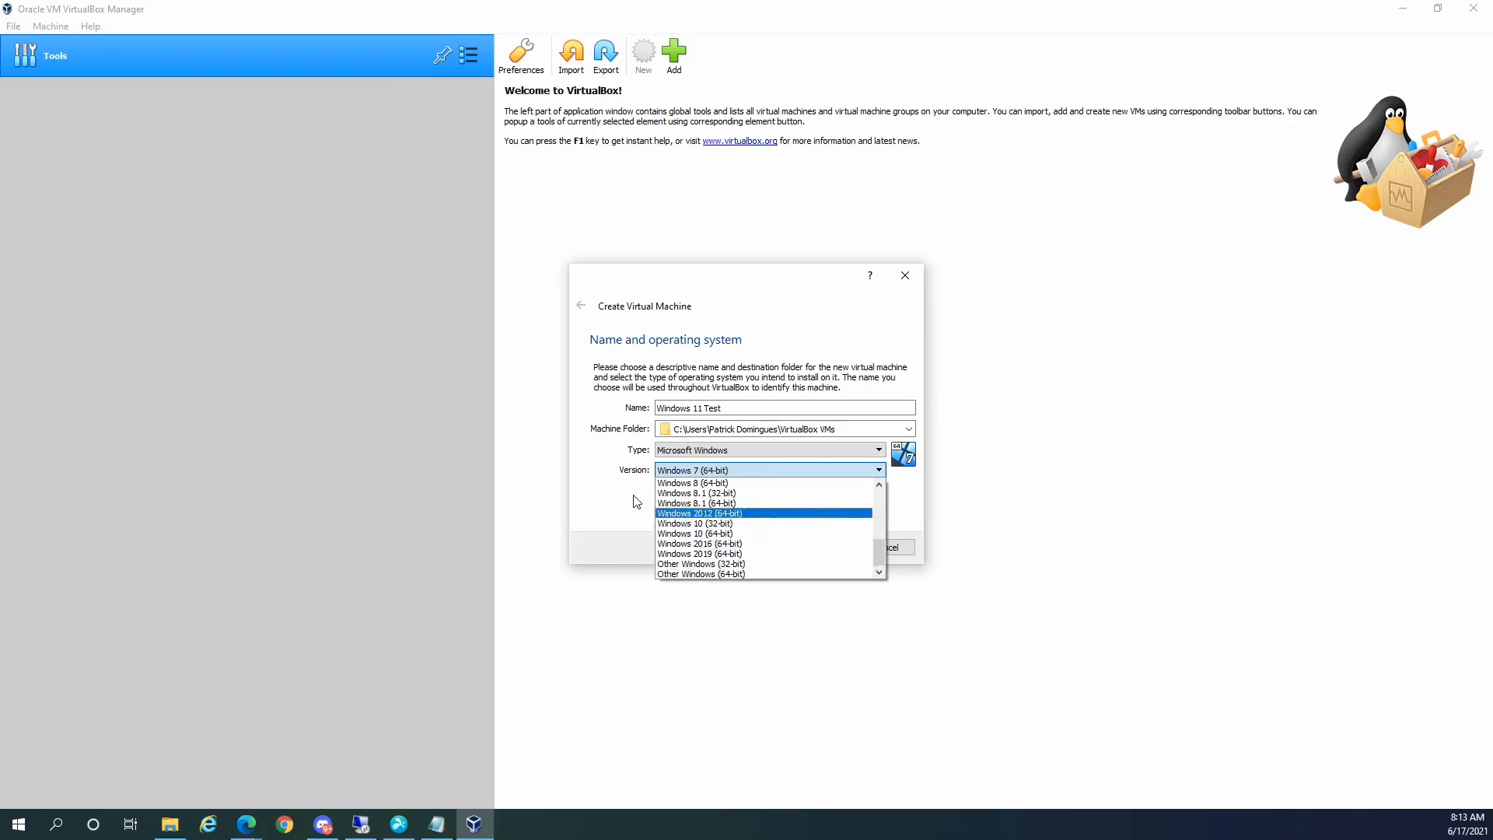
left_click(744, 534)
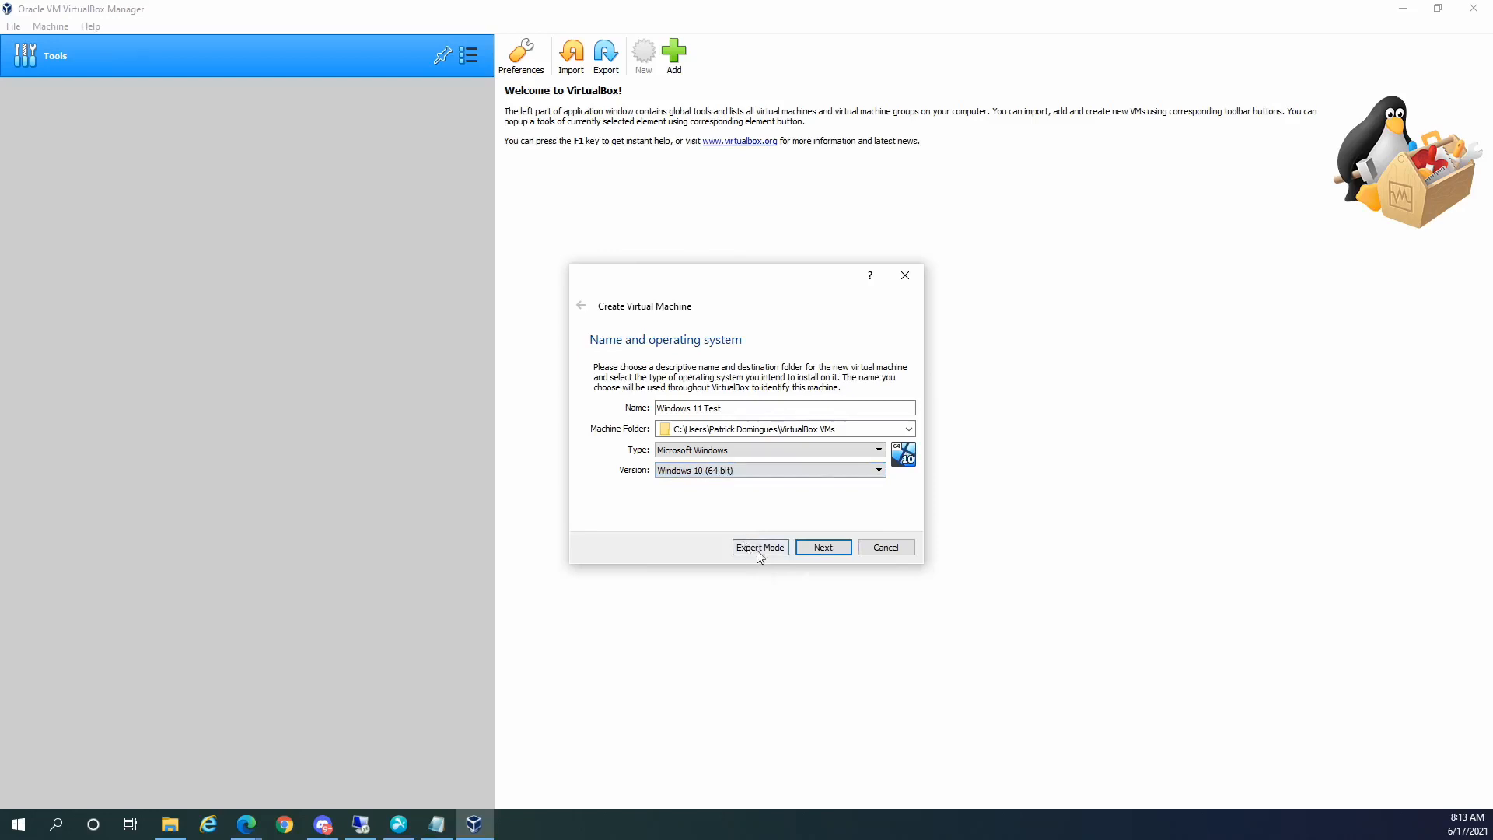
left_click(824, 548)
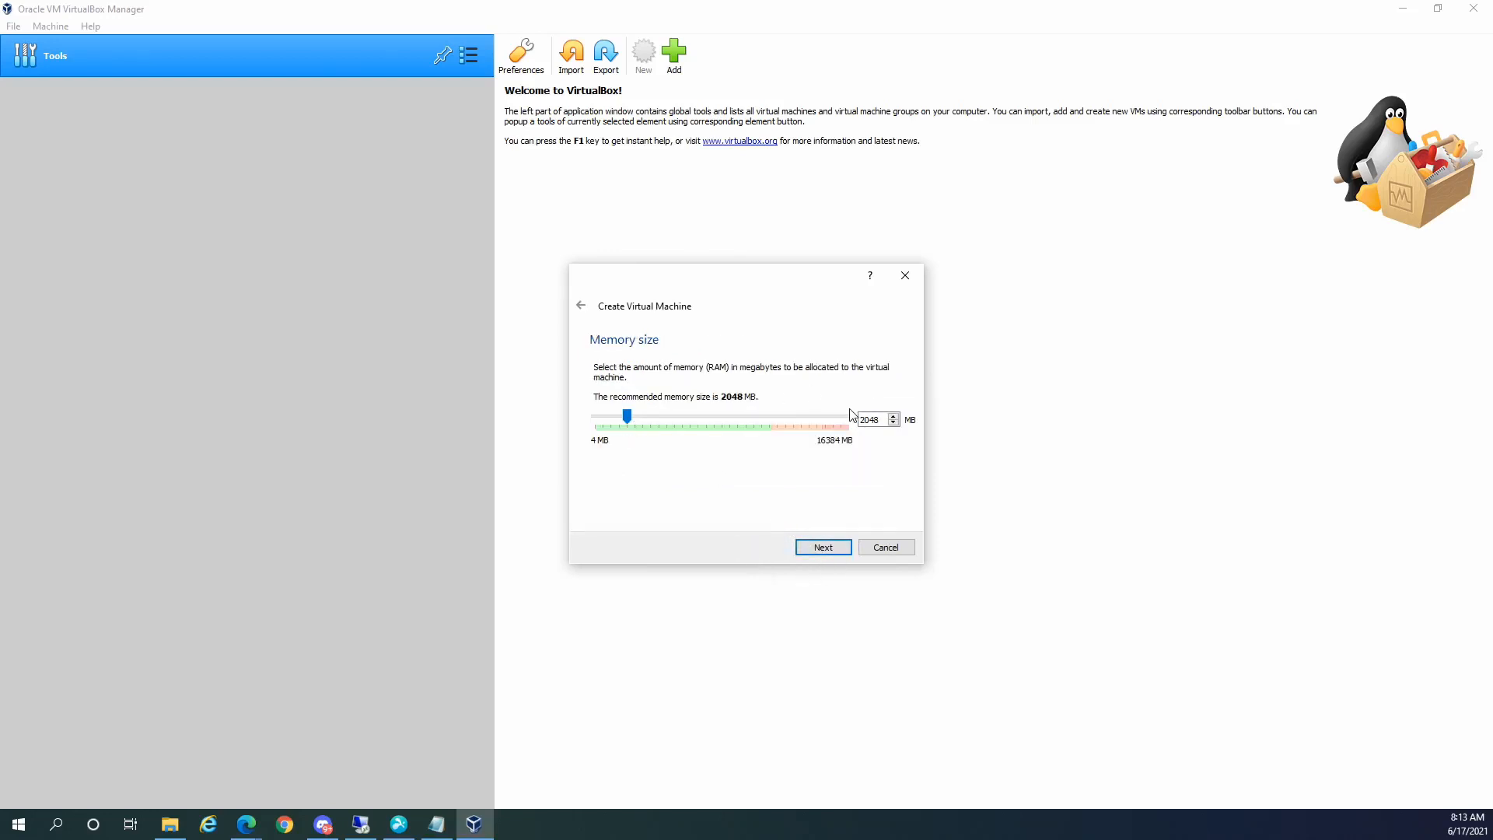
left_click(827, 550)
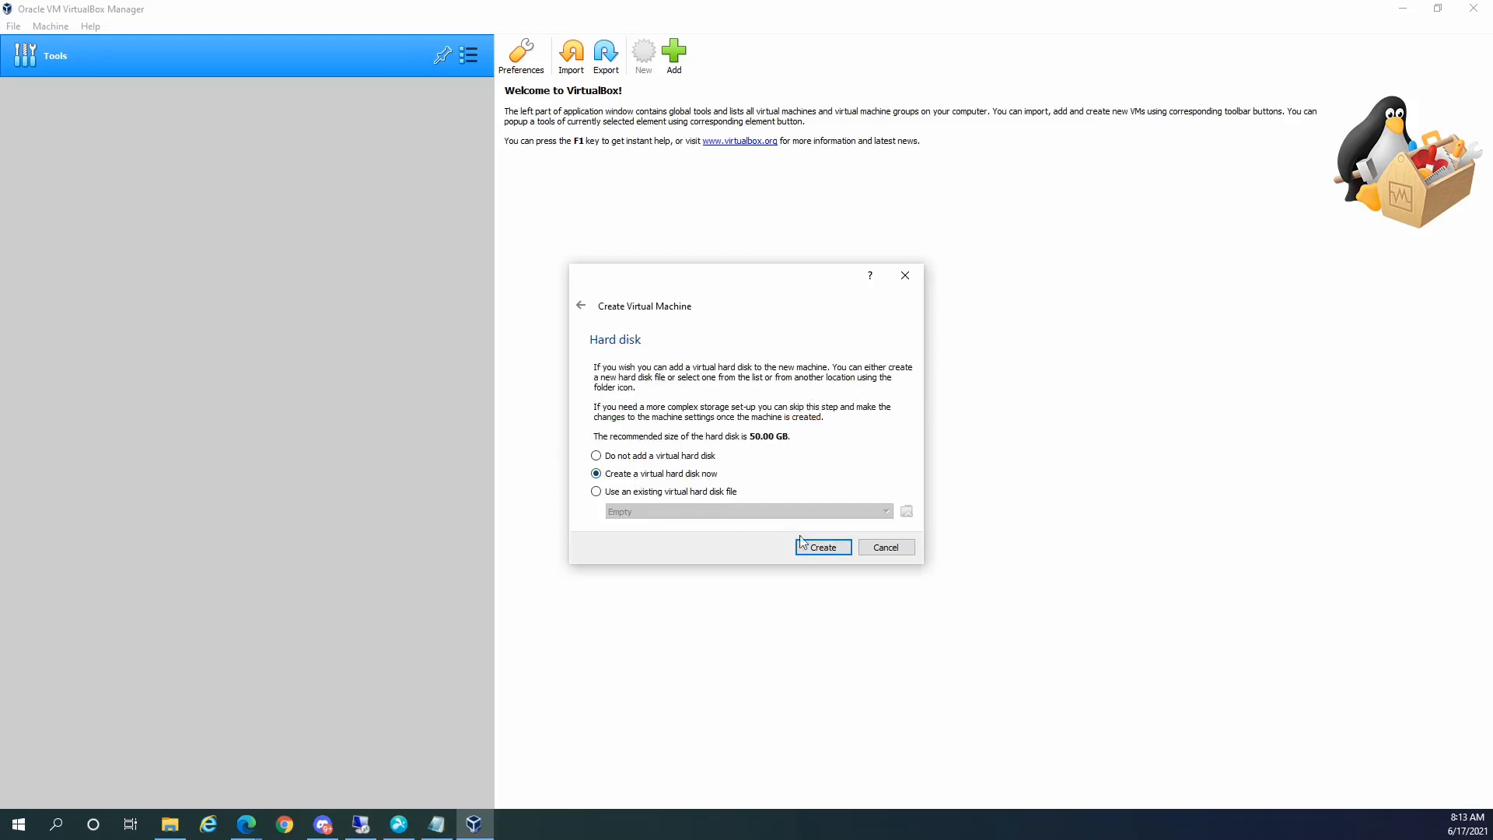
left_click(824, 550)
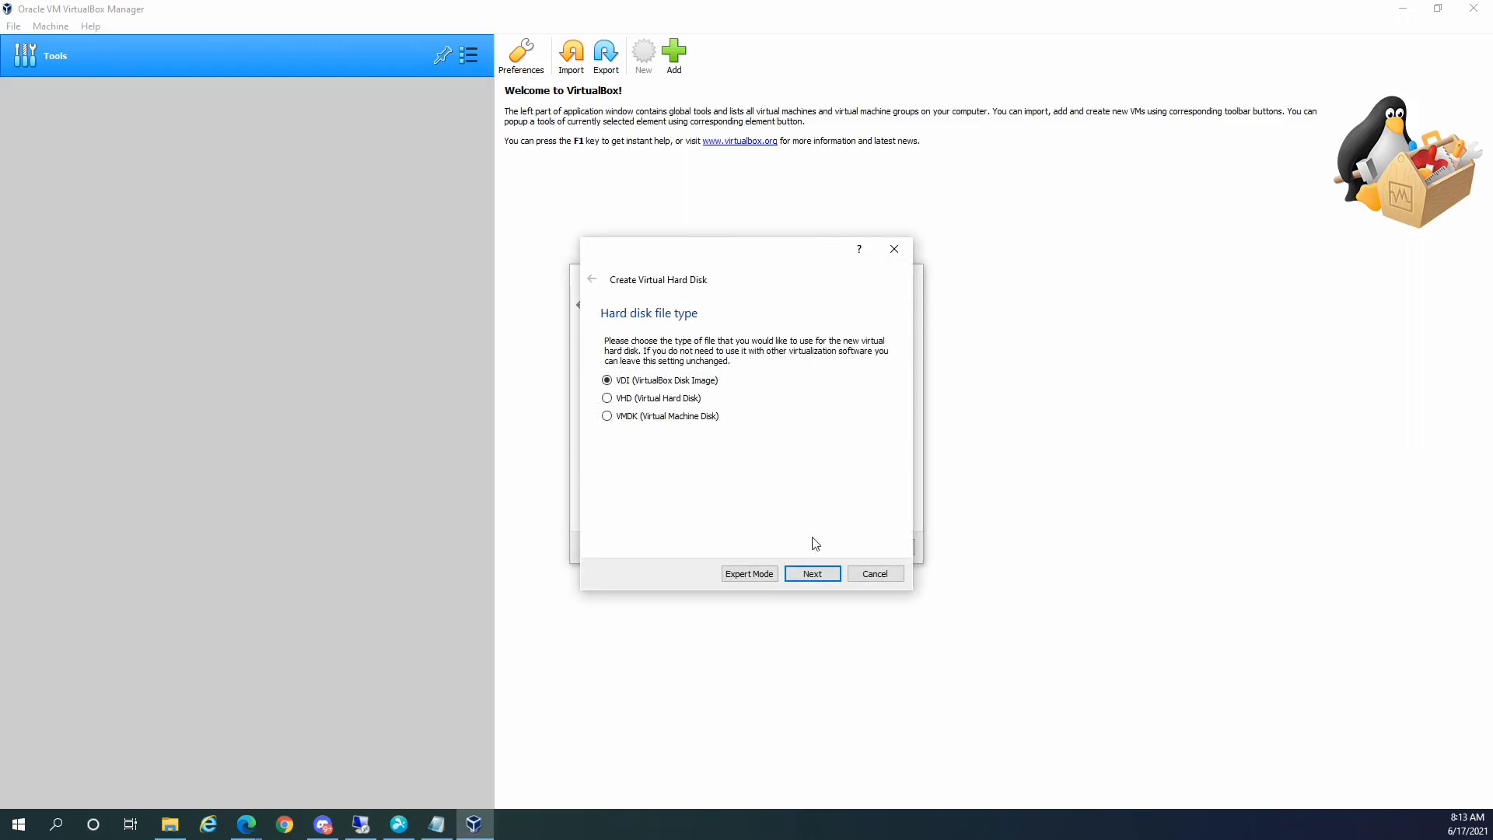
Step: Create a dynamically allocated 50 GB VDI disk for the VM
left_click(822, 582)
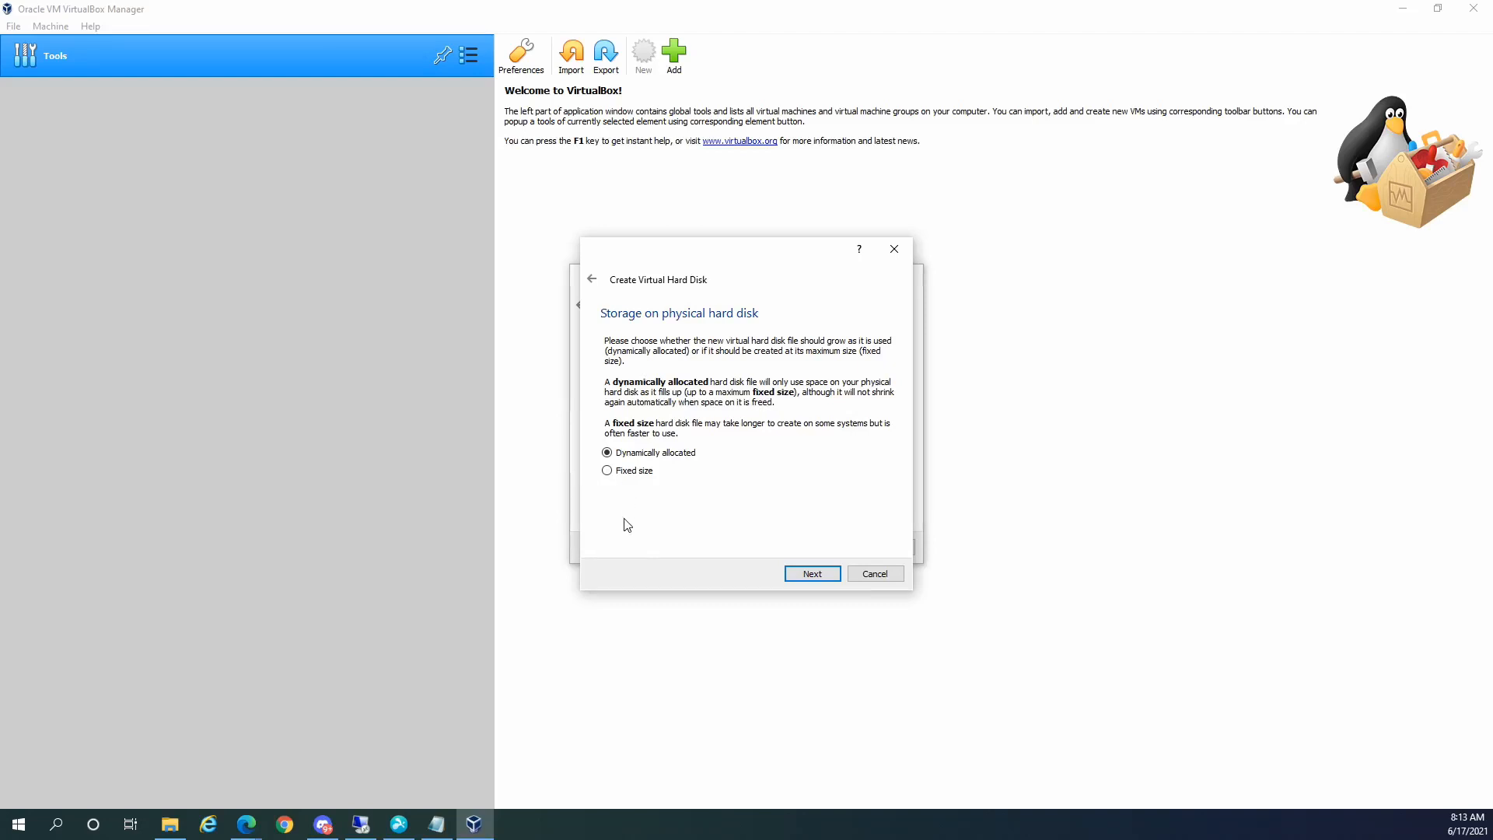
left_click(825, 578)
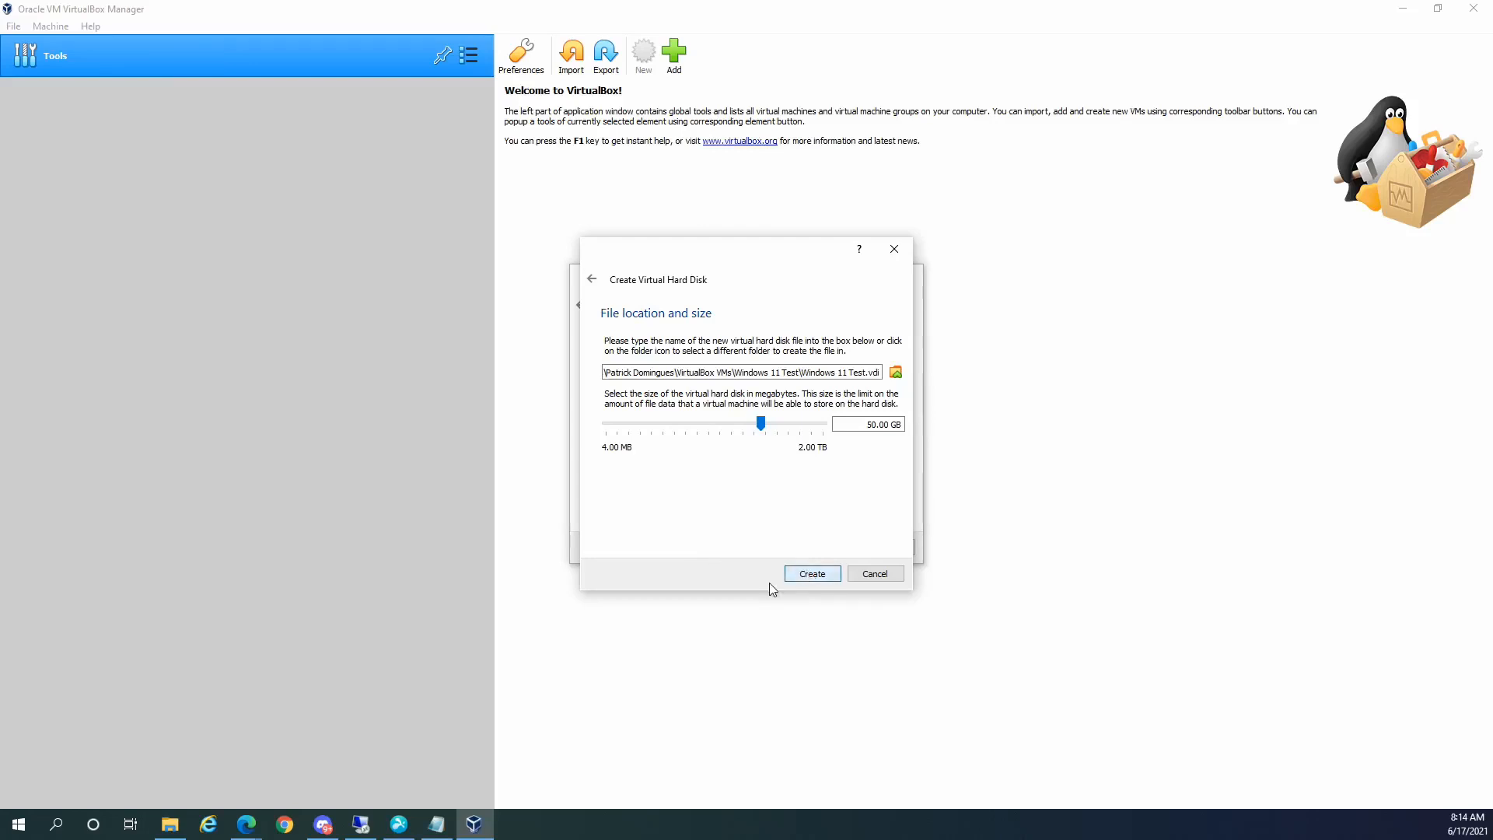
left_click(814, 575)
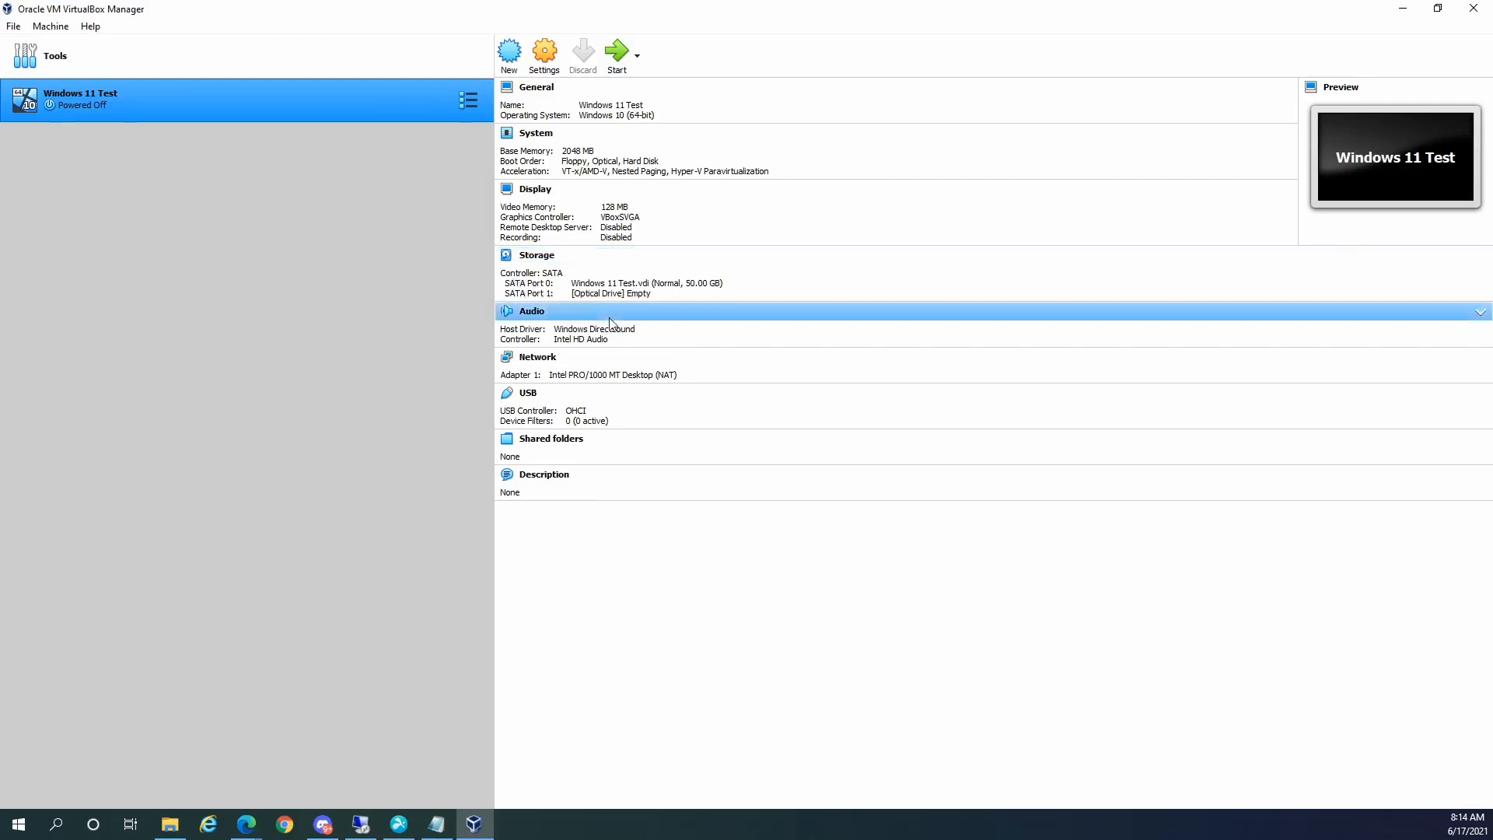
Step: Raise Processor(s) from 1 to 4 under System > Processor in the VM settings
left_click(549, 74)
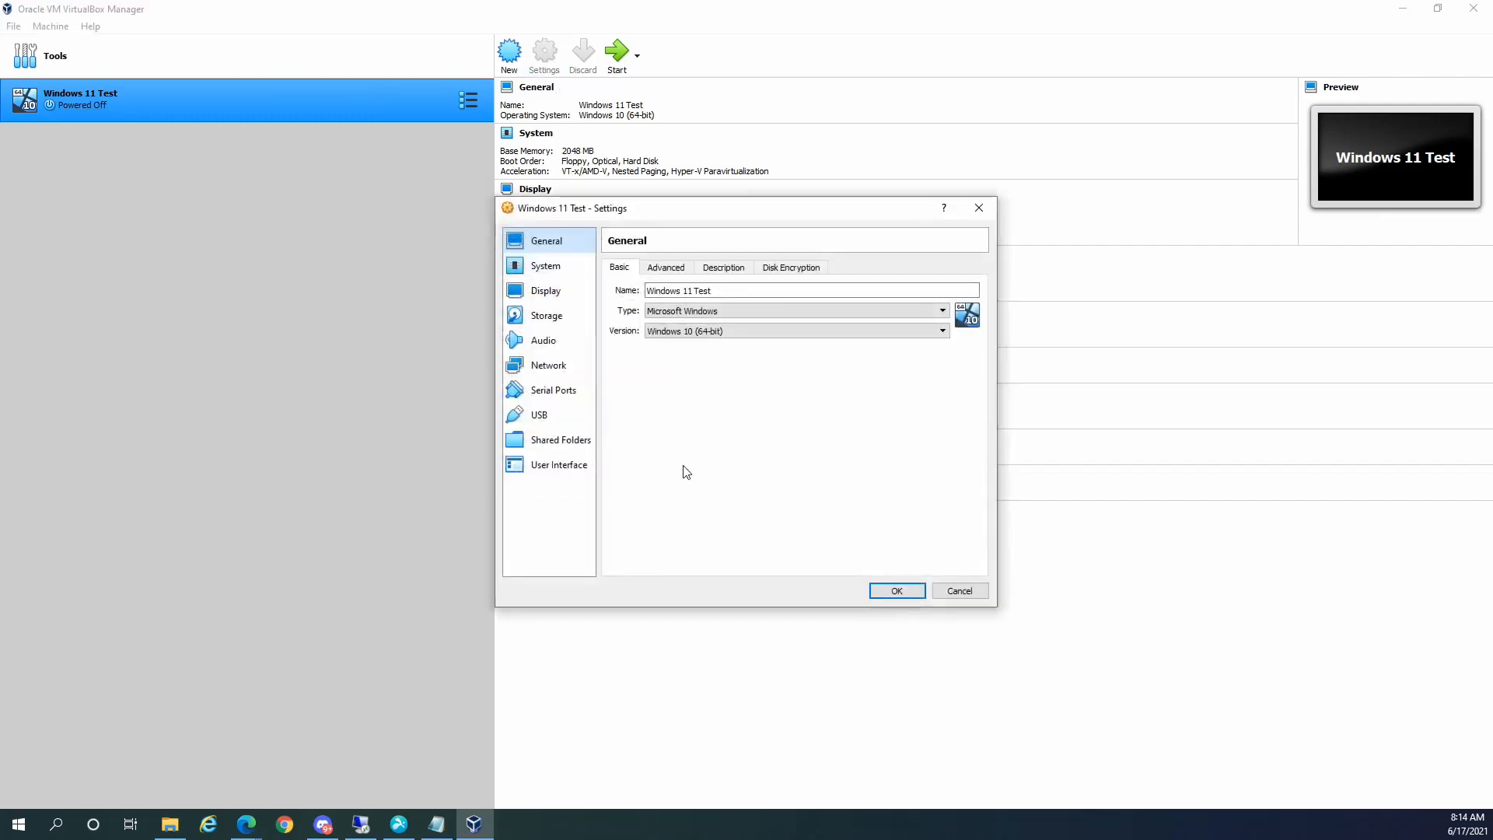
left_click(979, 207)
left_click(544, 53)
left_click(545, 266)
left_click(694, 269)
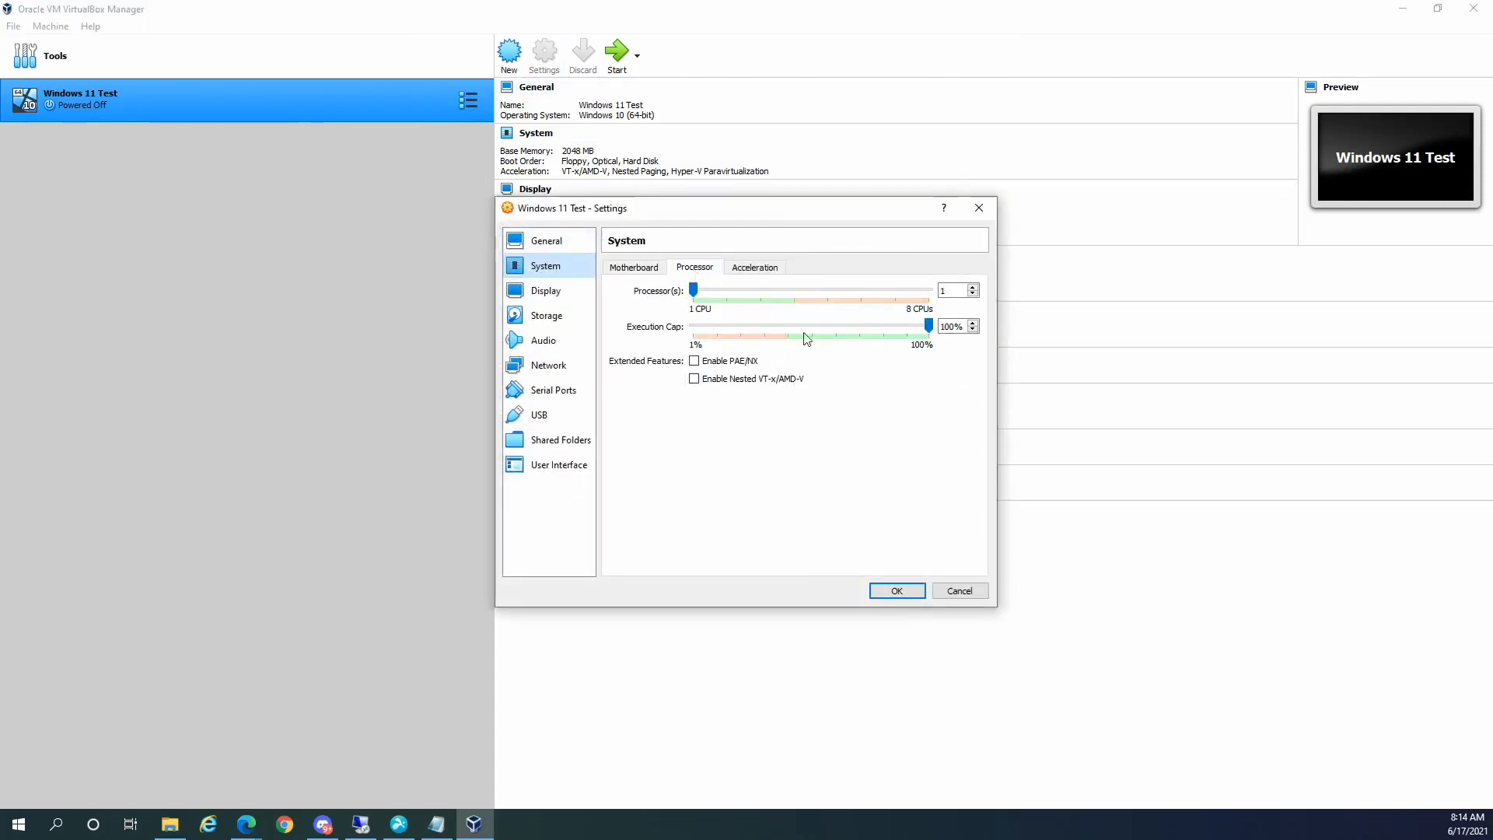
left_click(972, 286)
left_click(973, 286)
left_click(973, 286)
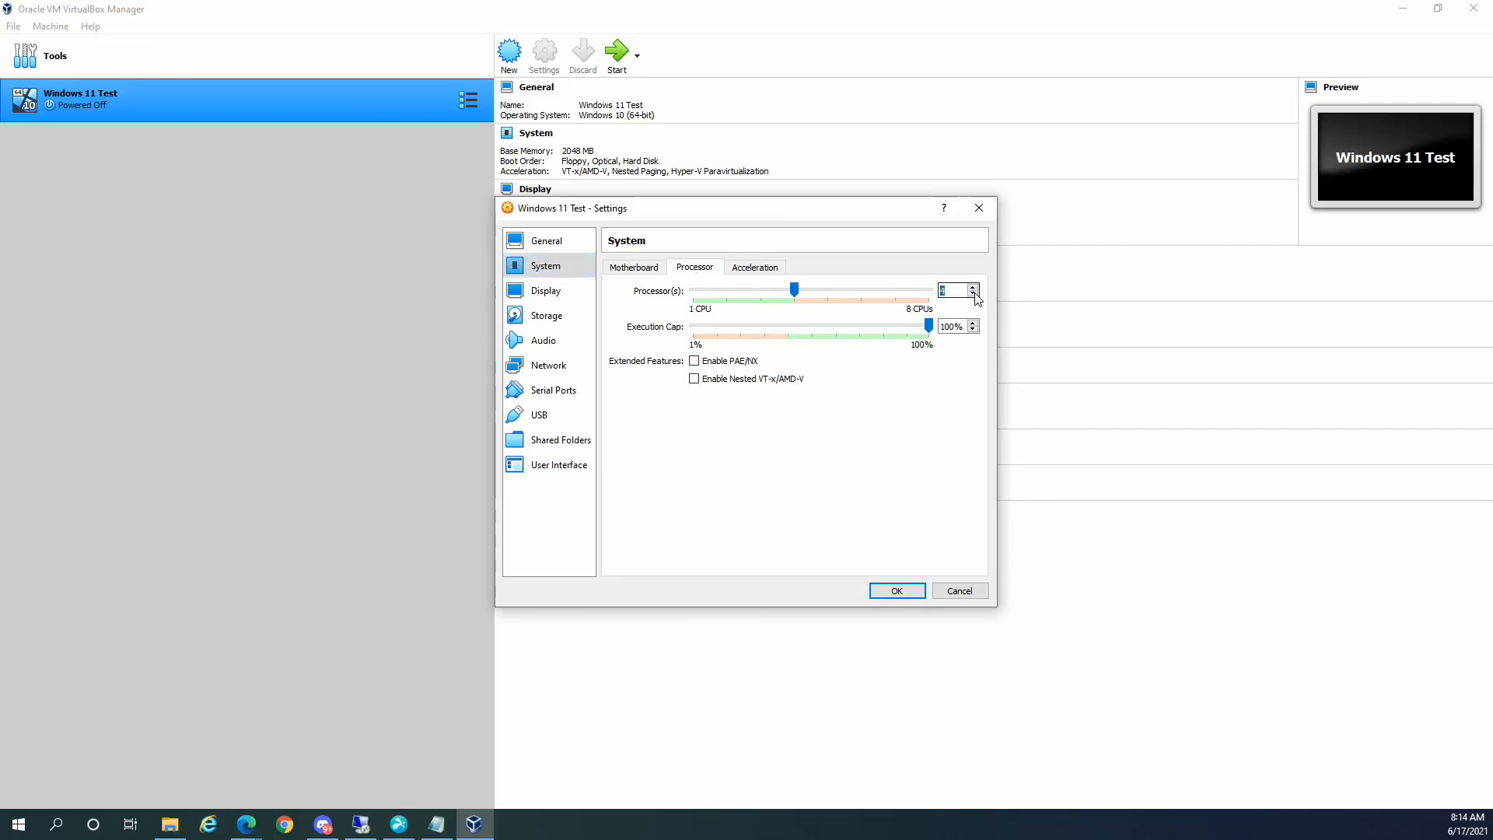
left_click(896, 594)
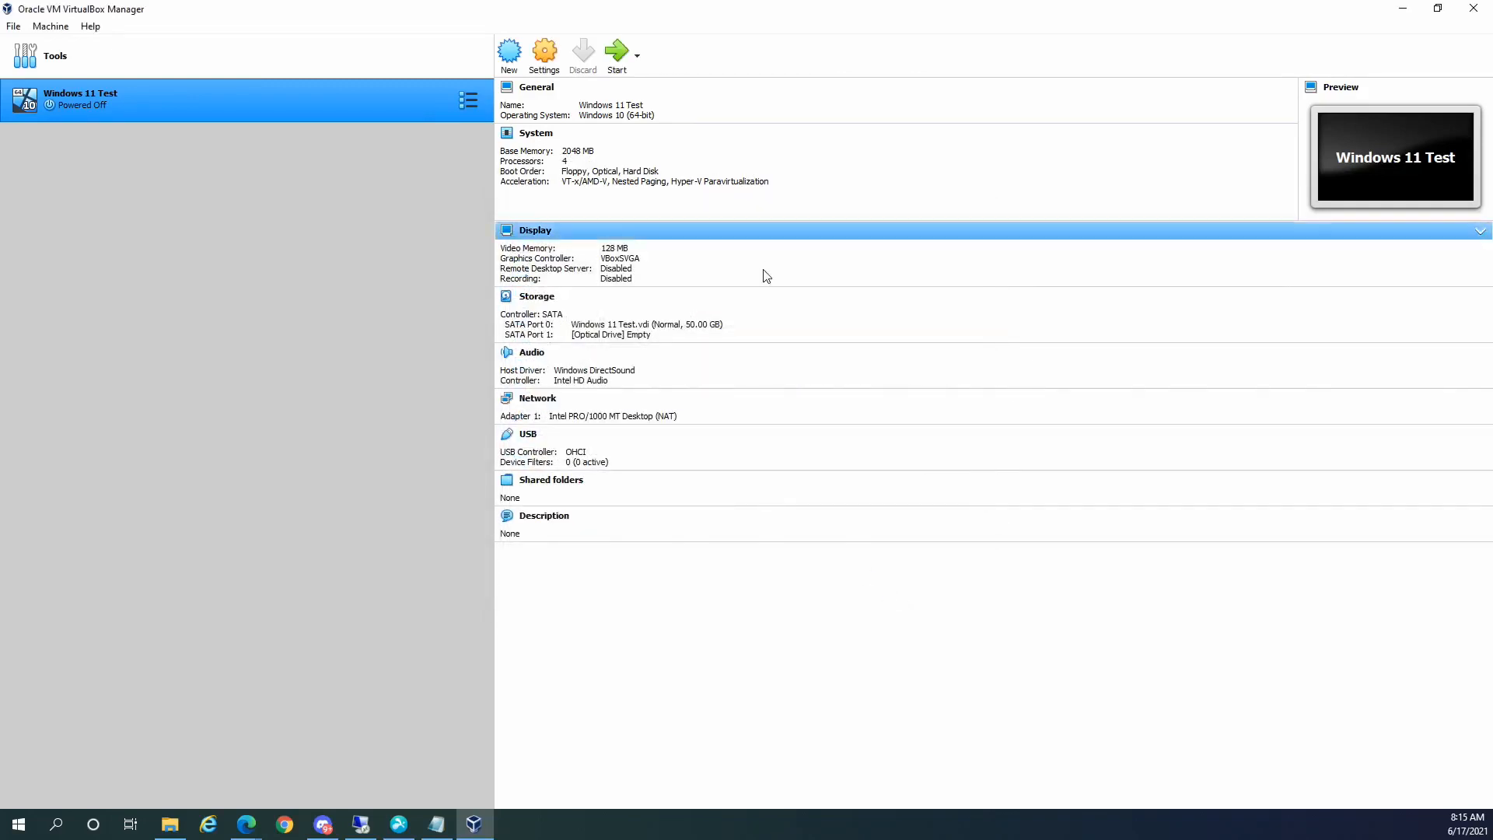
left_click(547, 62)
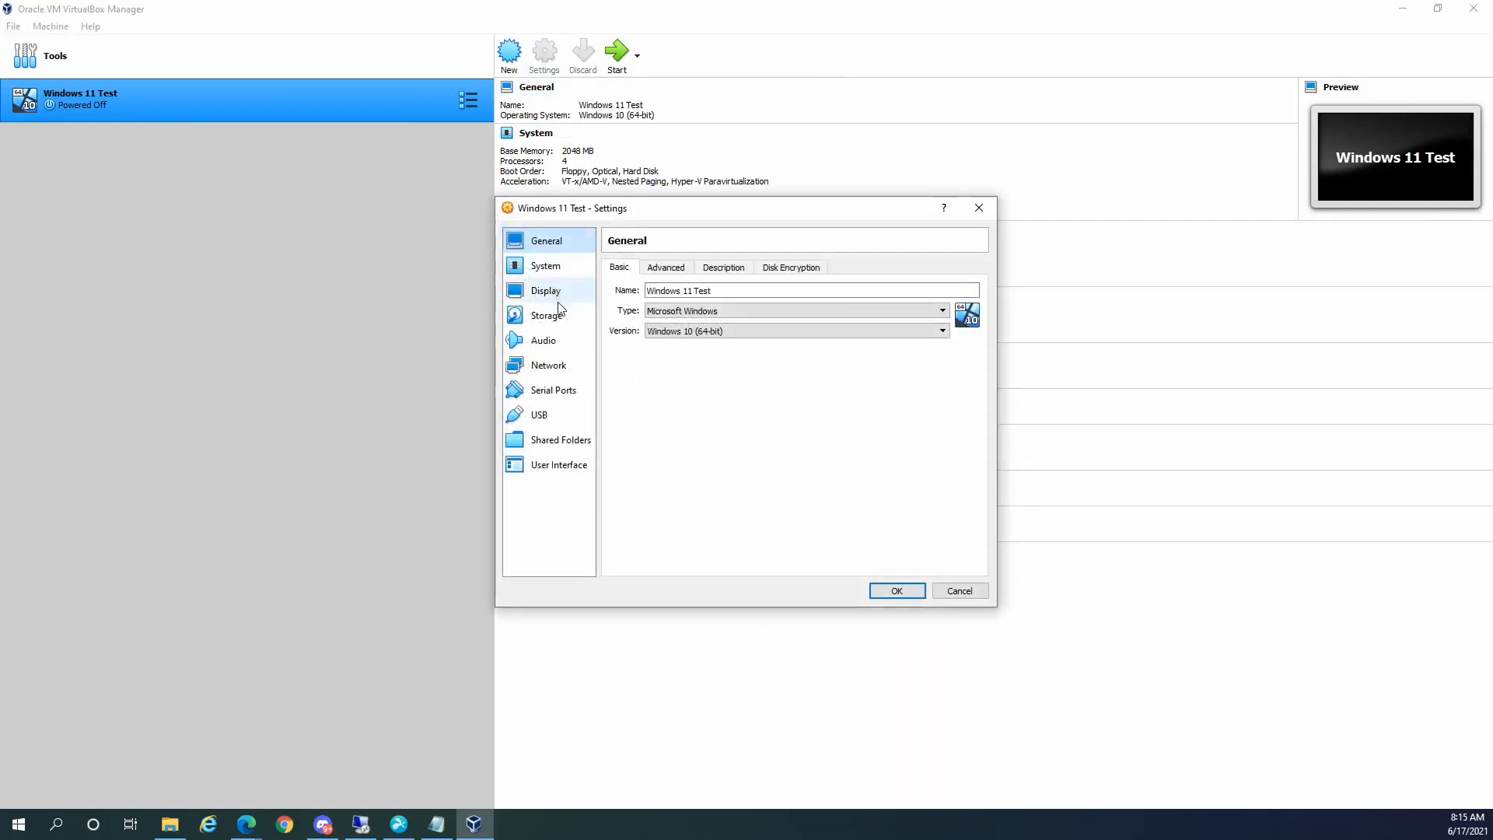
Step: Attach the Windows 11 ISO (21996.1.210529-1541…x64FRE_en-us.iso) to the empty optical drive in Storage
left_click(562, 315)
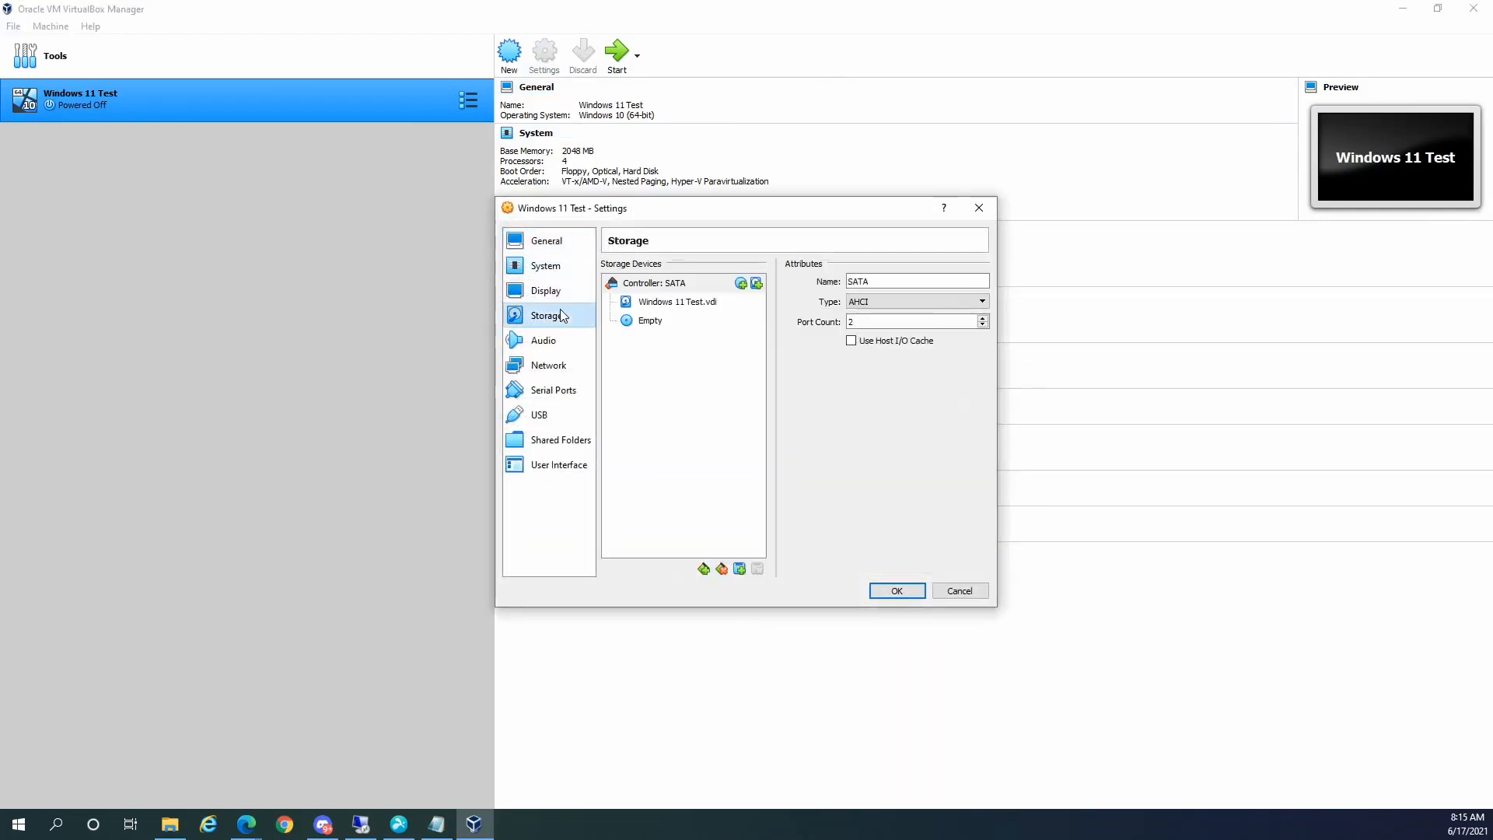
left_click(651, 321)
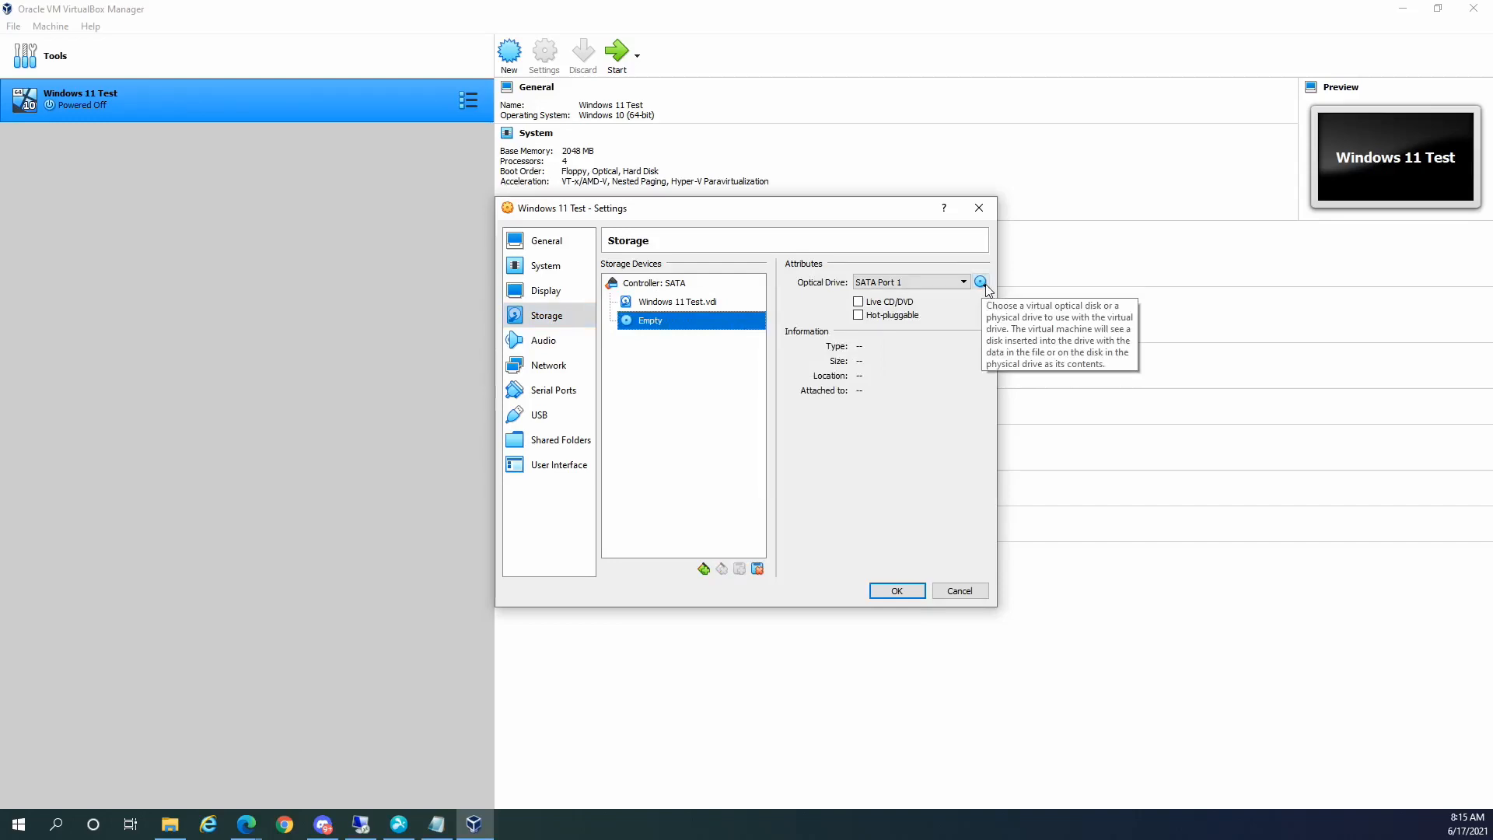
left_click(982, 283)
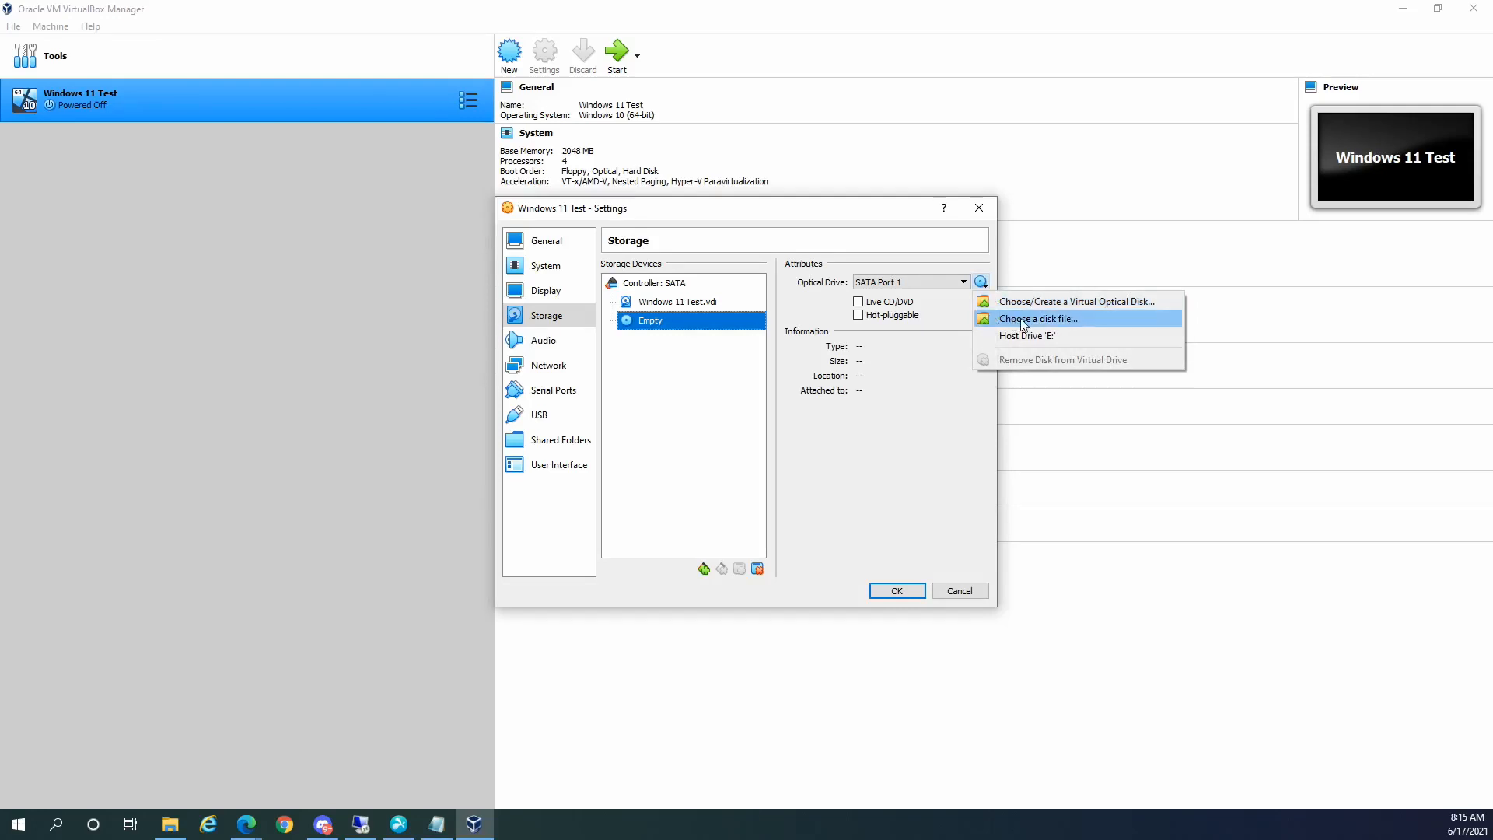
left_click(1081, 319)
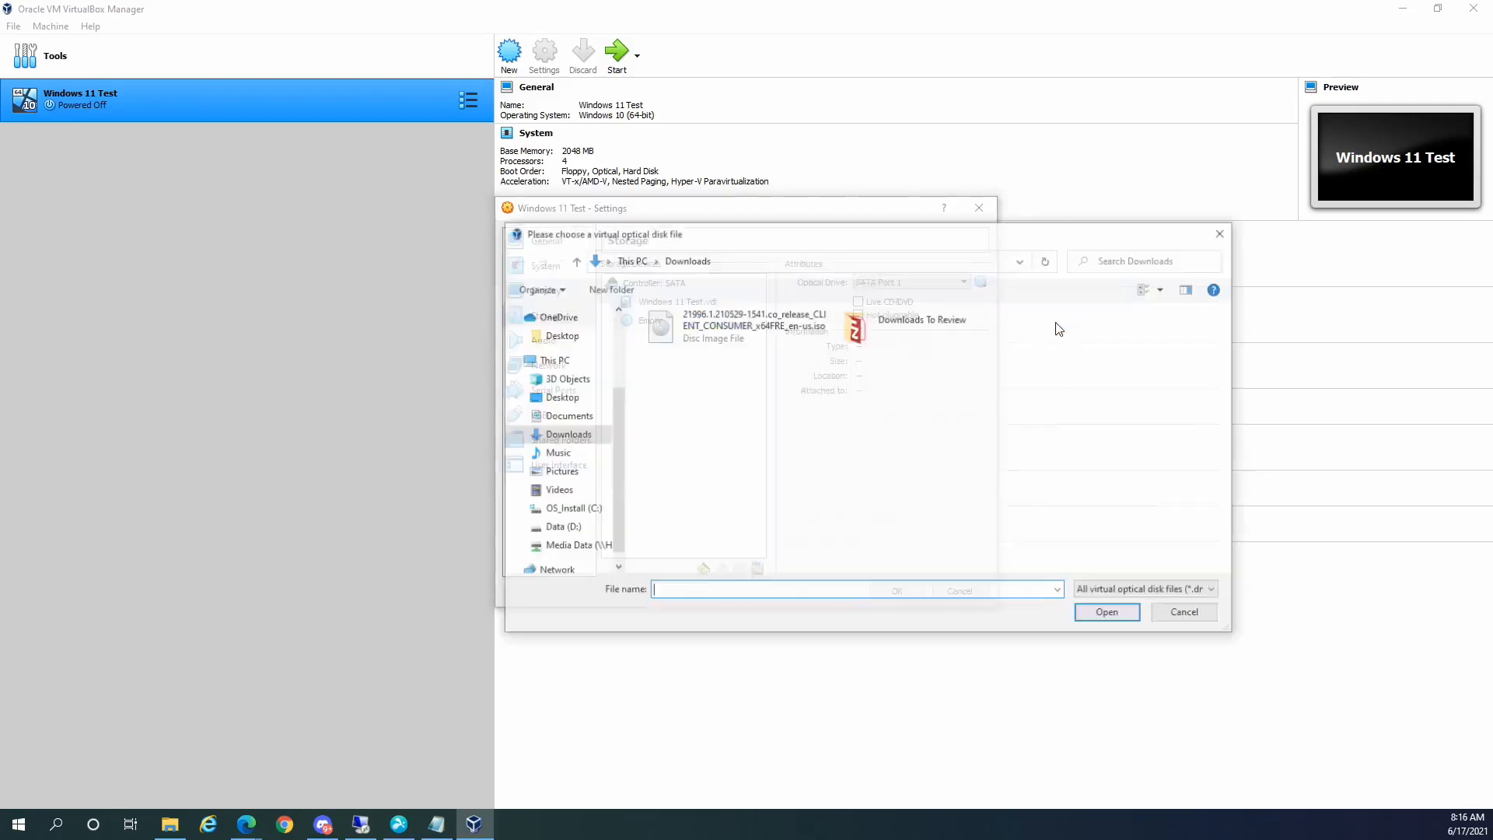
left_click(732, 337)
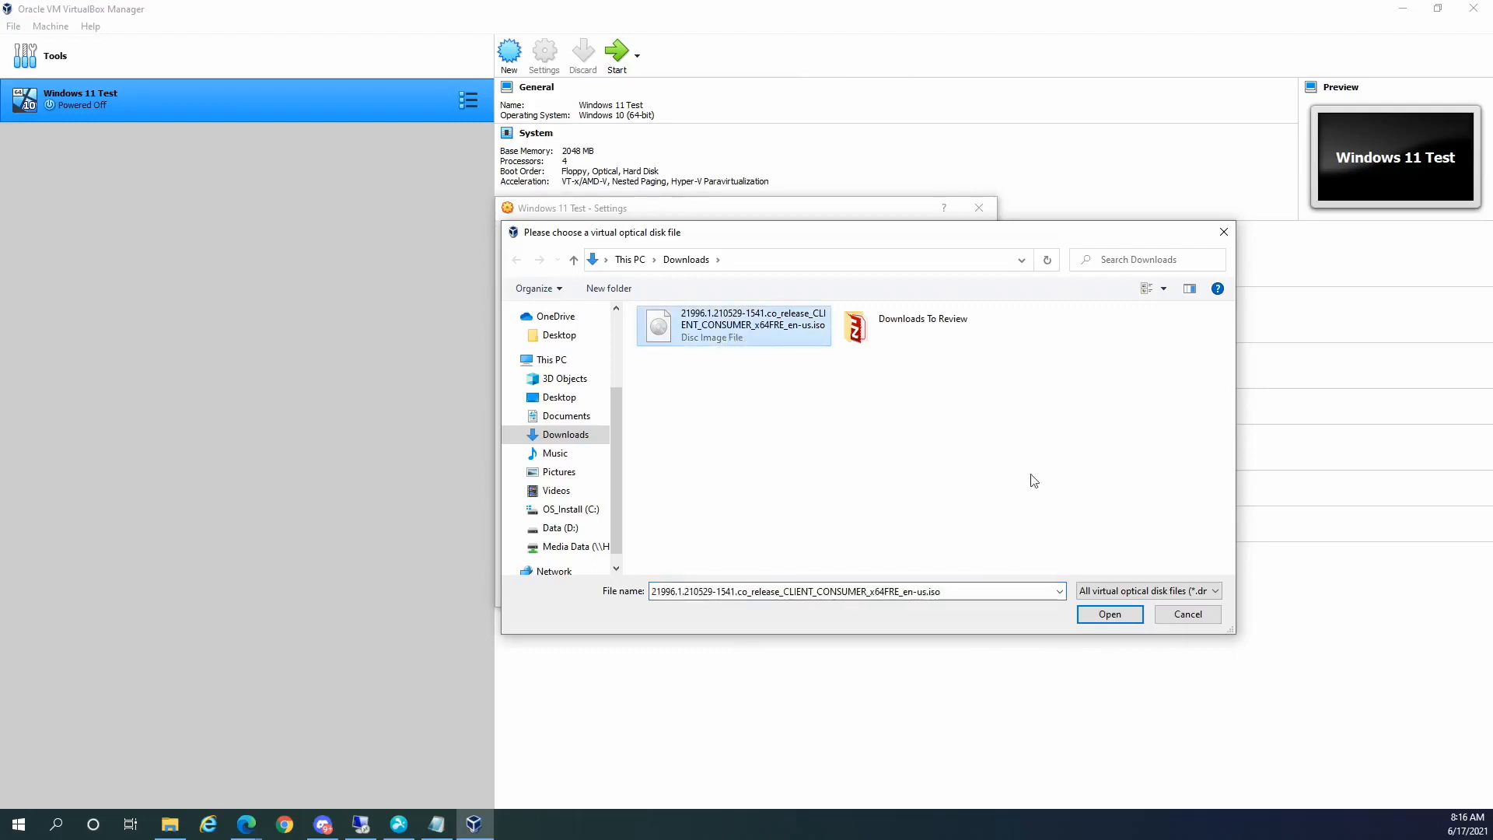
left_click(1109, 614)
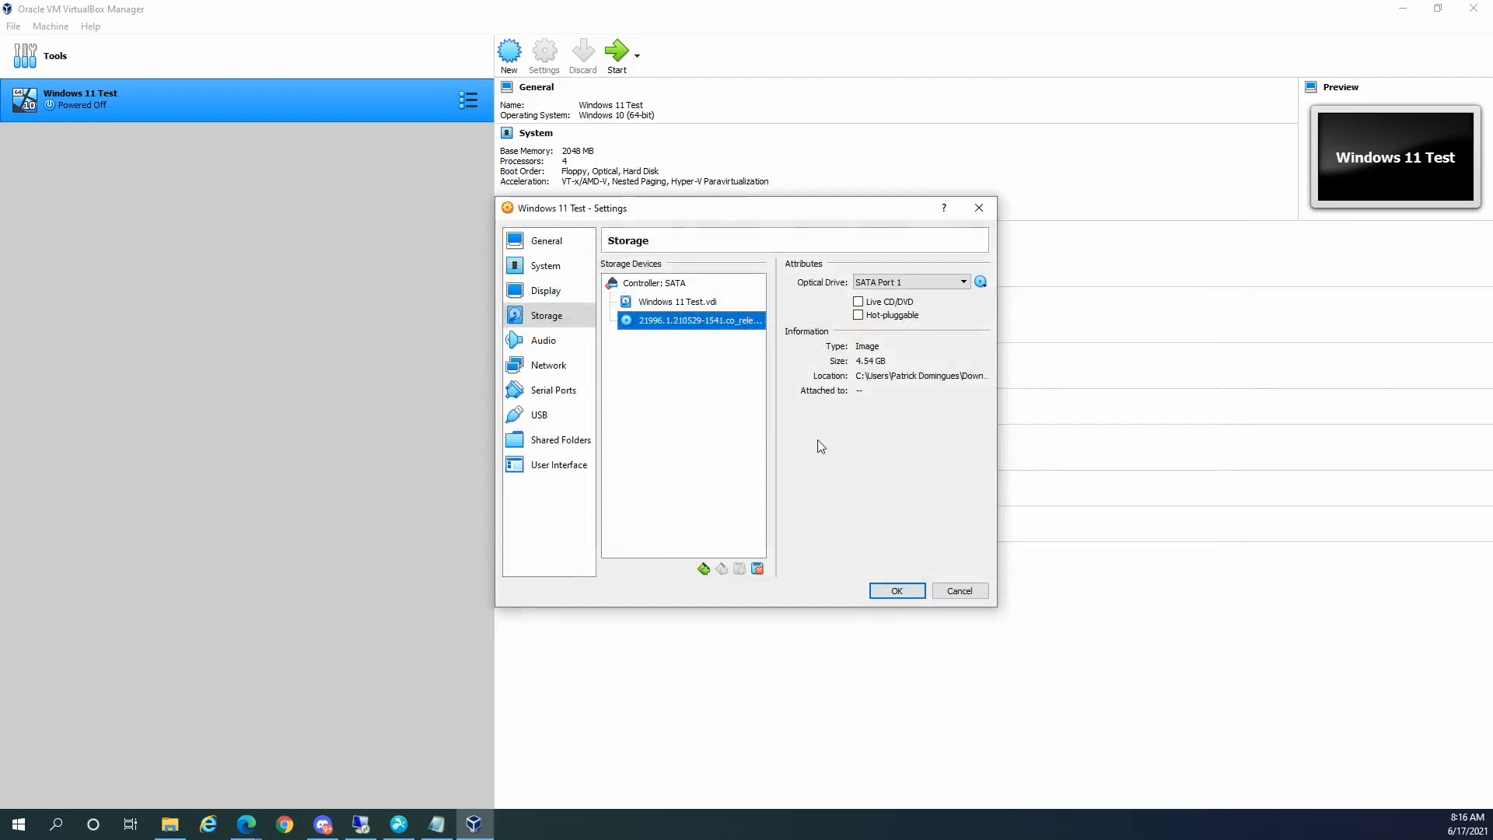
left_click(900, 591)
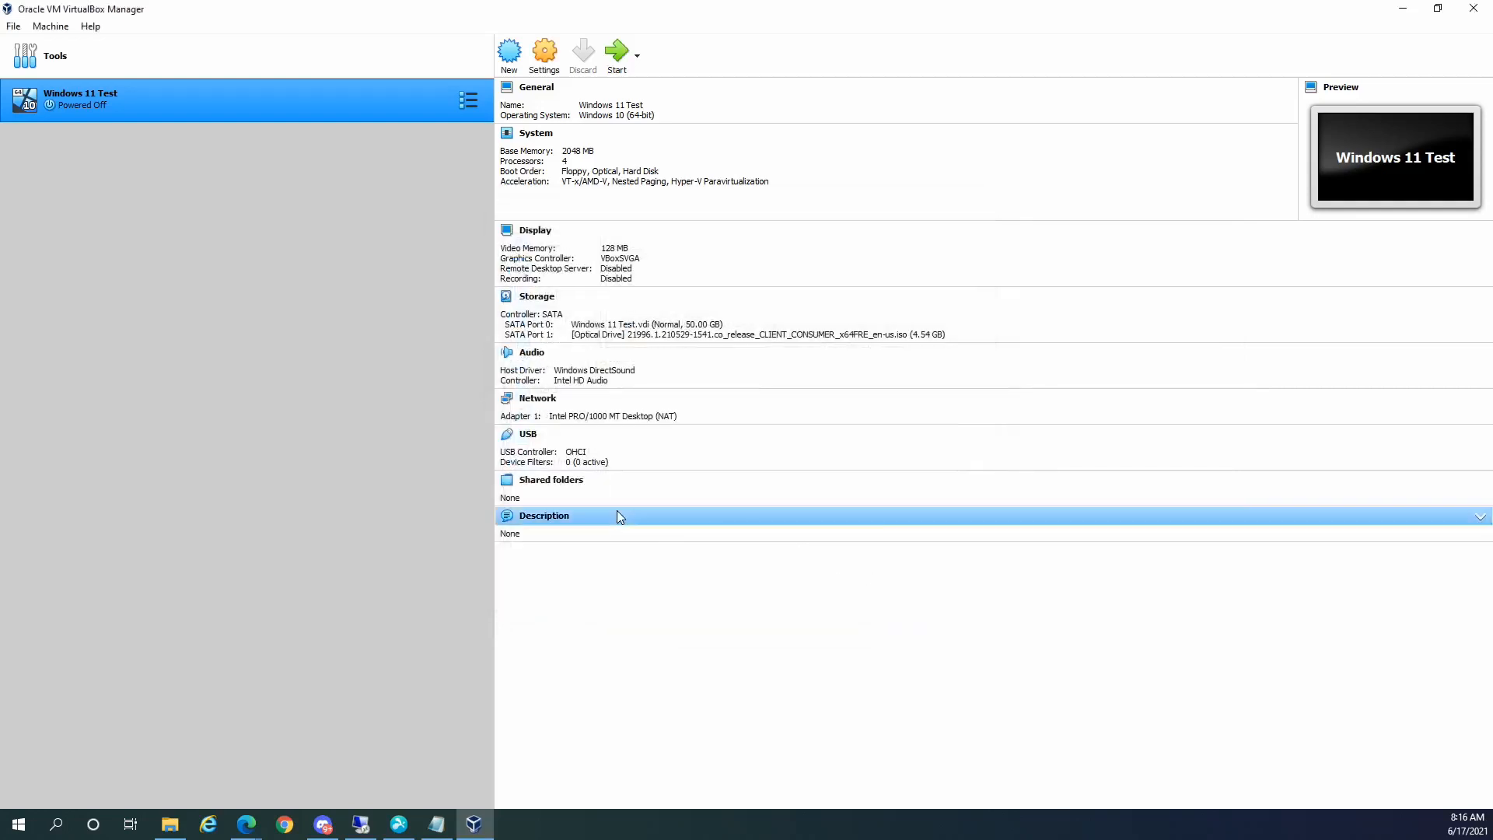
Step: Start Windows 11 Test, move its window up, and dismiss the keyboard auto-capture notice
left_click(615, 62)
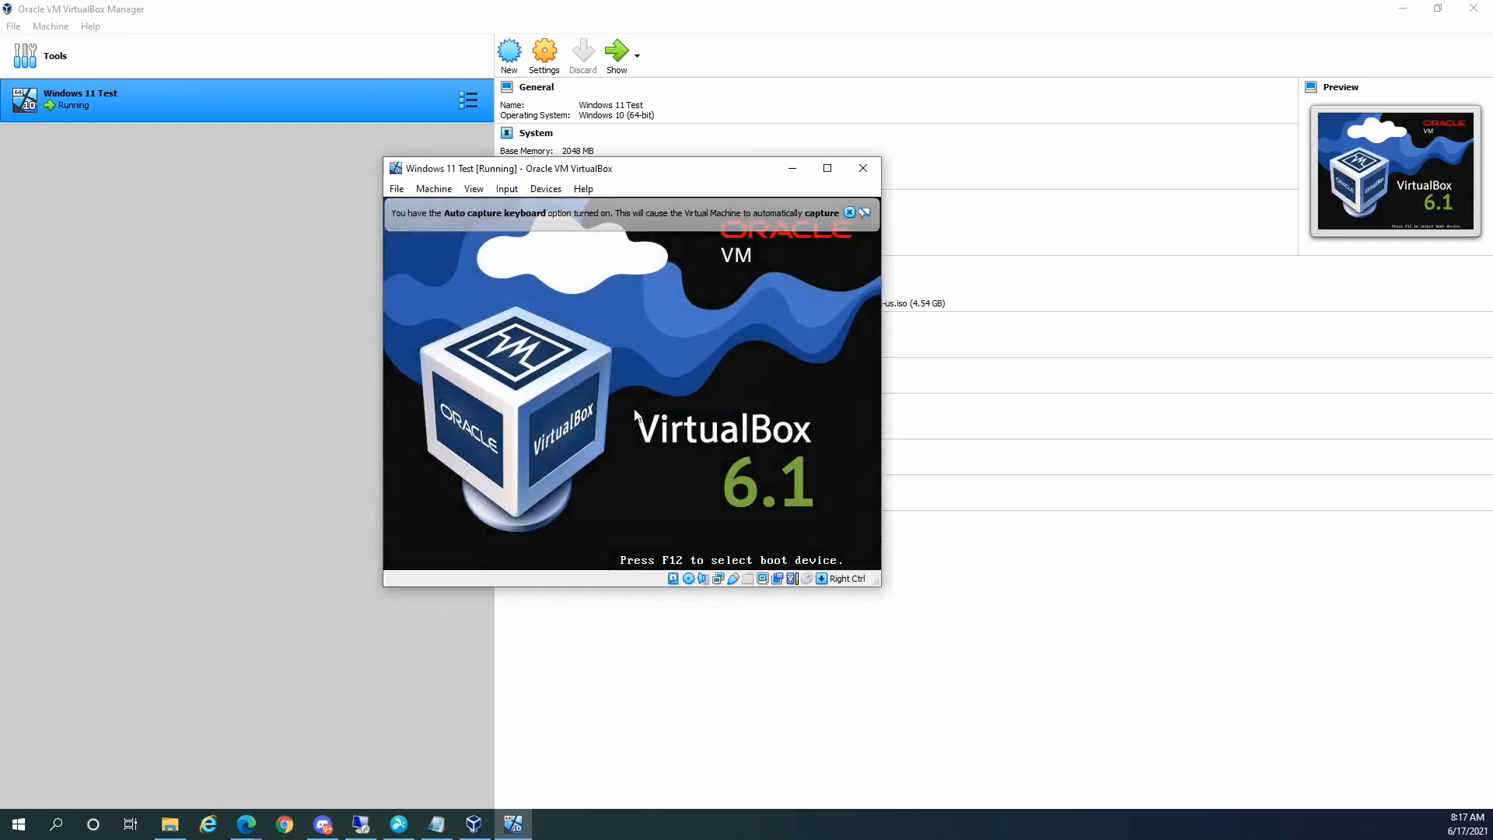
left_click_drag(752, 175, 671, 96)
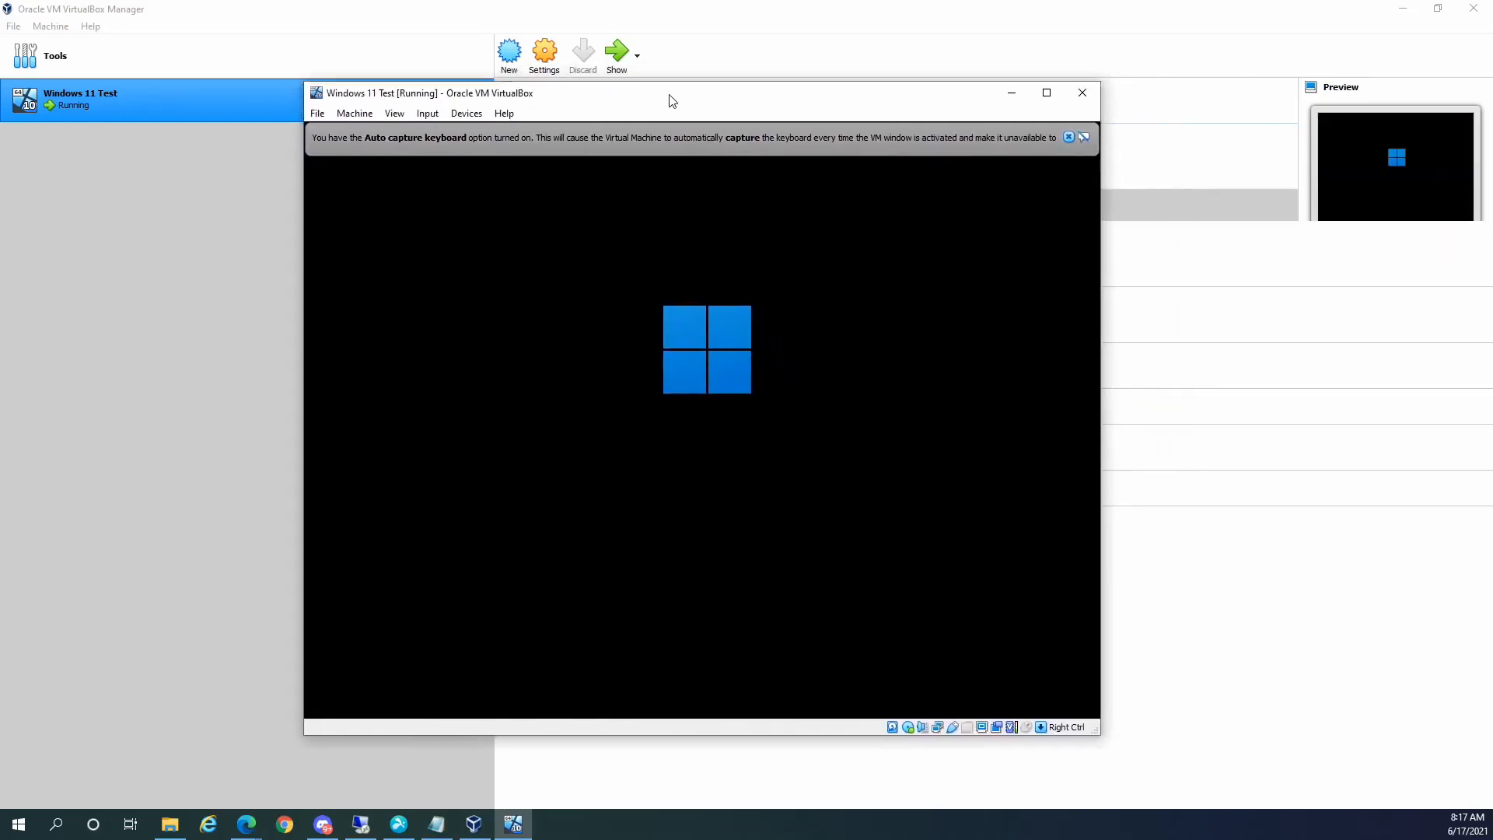
left_click(1069, 138)
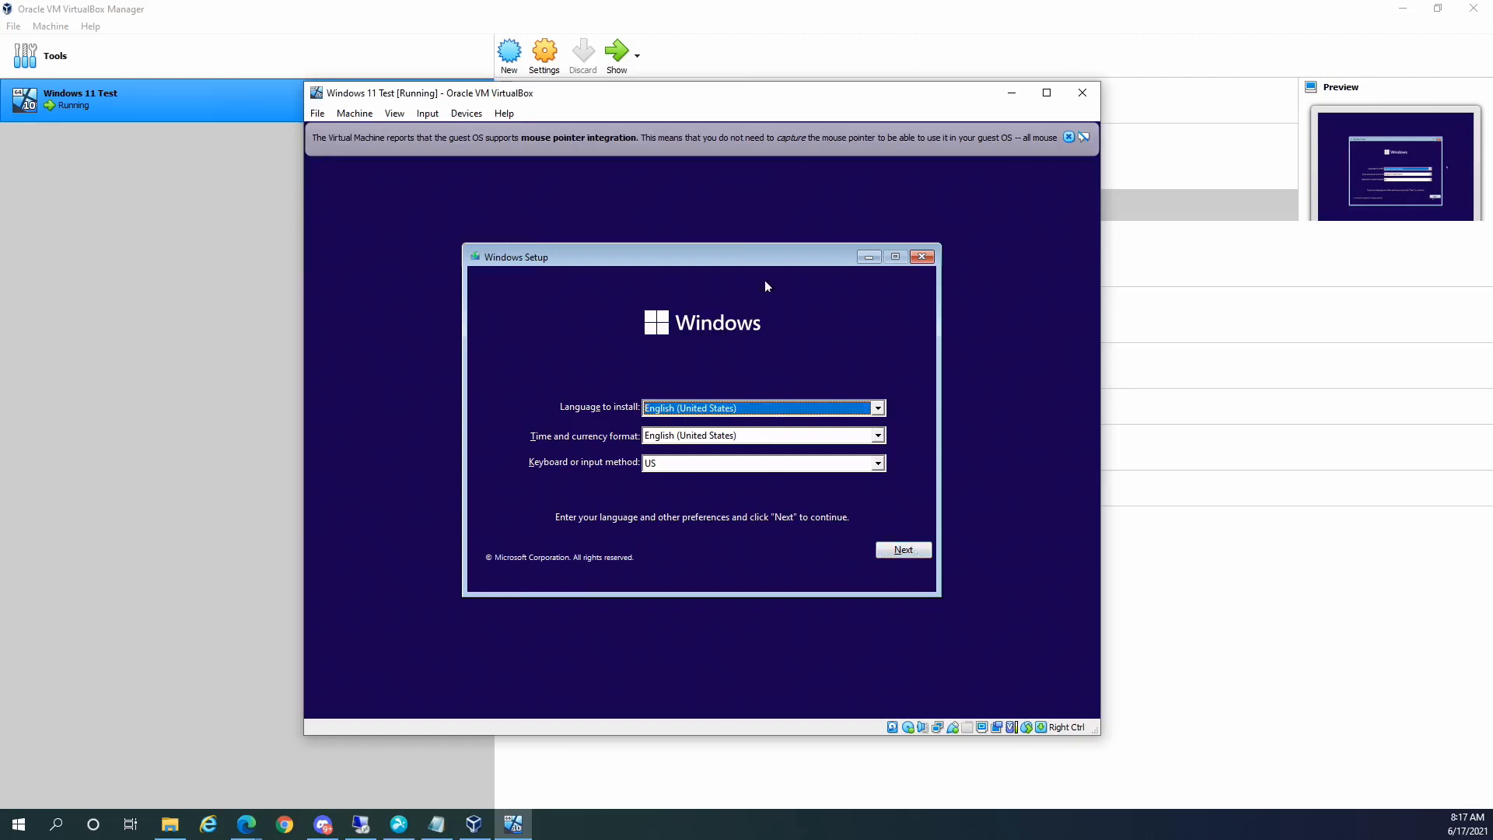
Step: Start the Windows install with default language settings, no product key, and the Windows 11 Pro edition
left_click(914, 552)
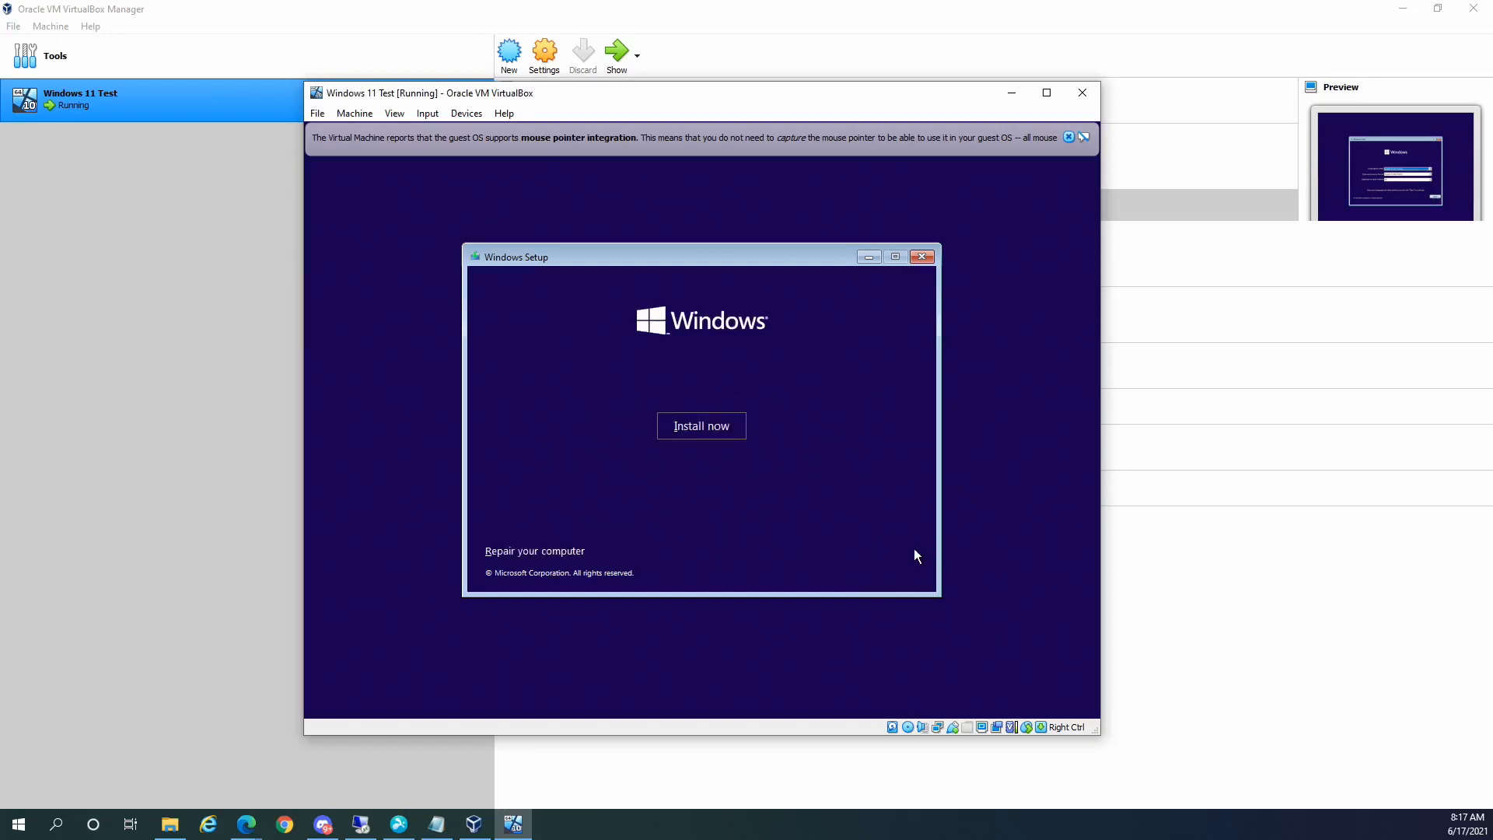
left_click(721, 429)
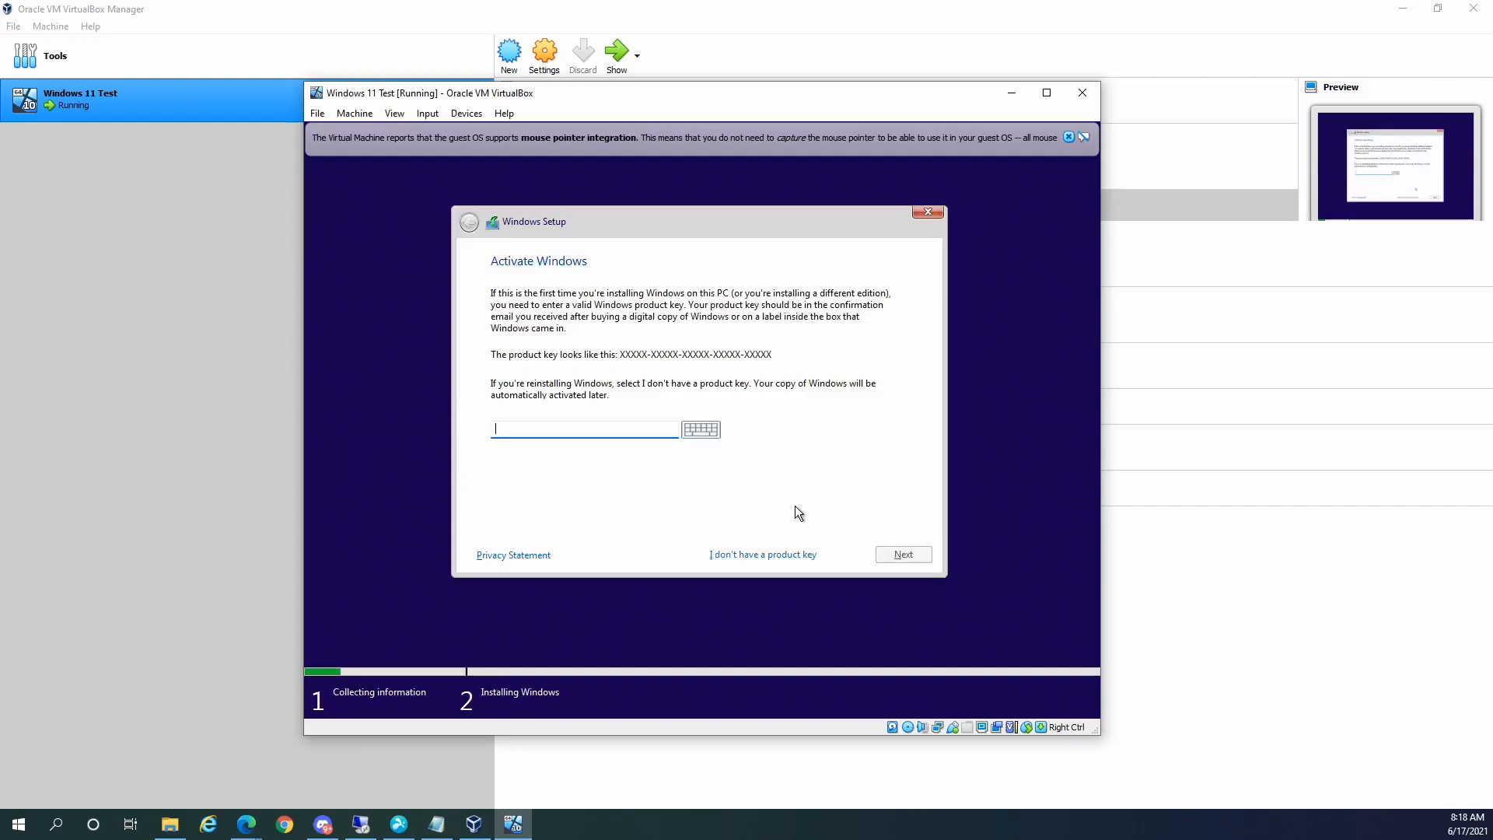
left_click(771, 552)
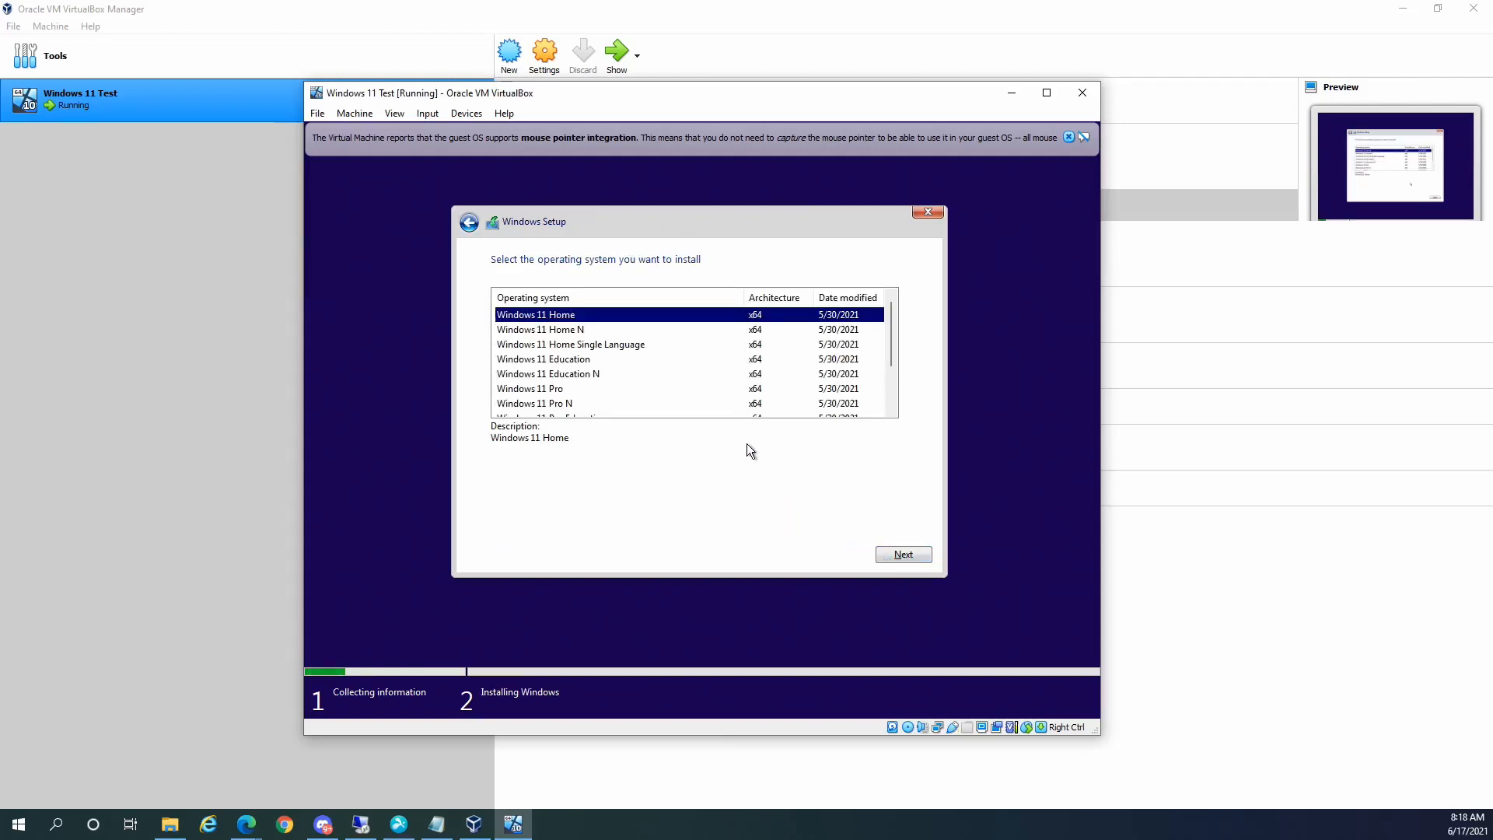
left_click(699, 393)
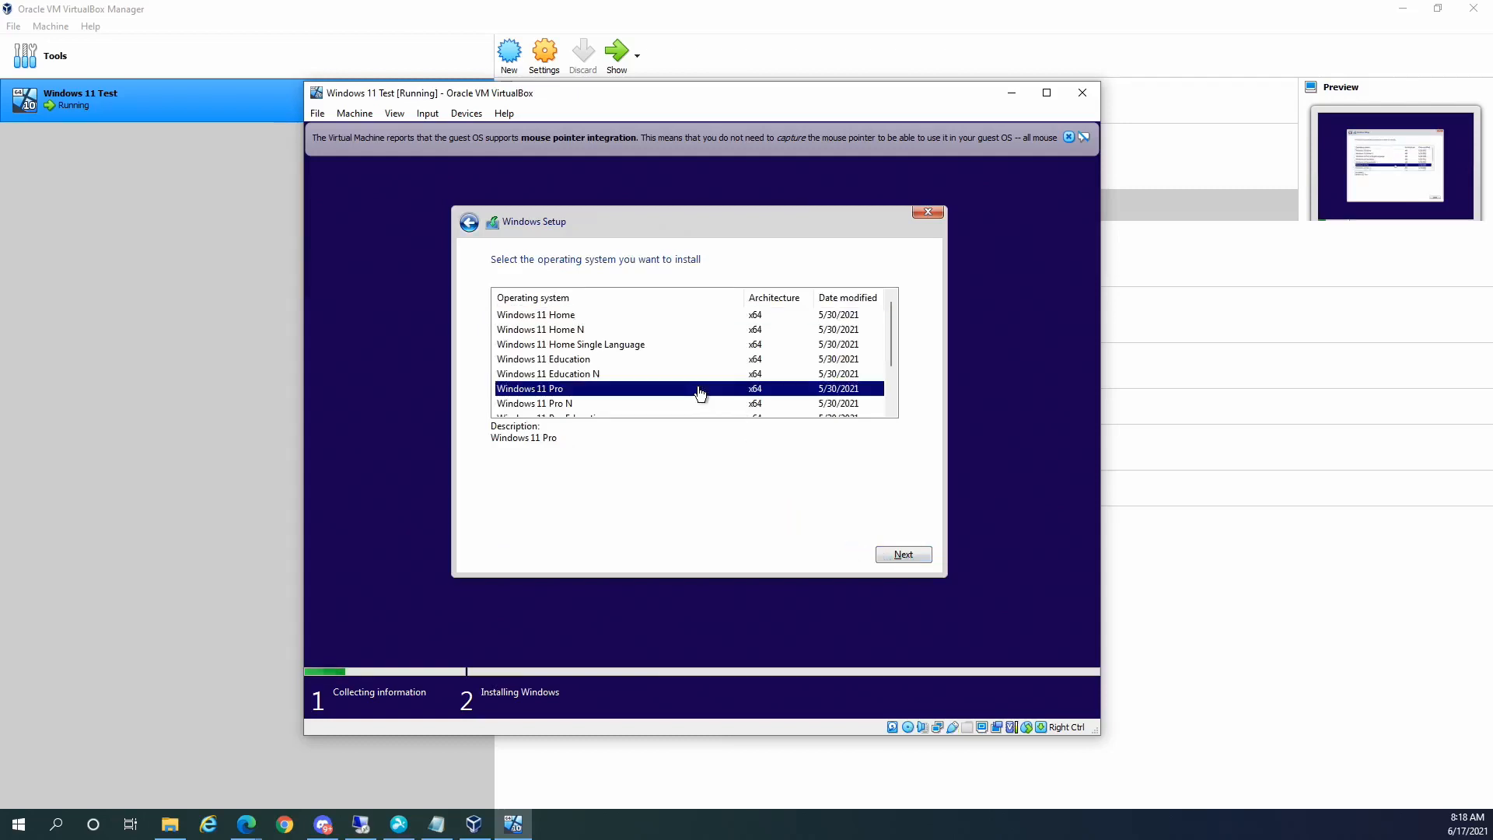
scroll(748, 368, "down", 2)
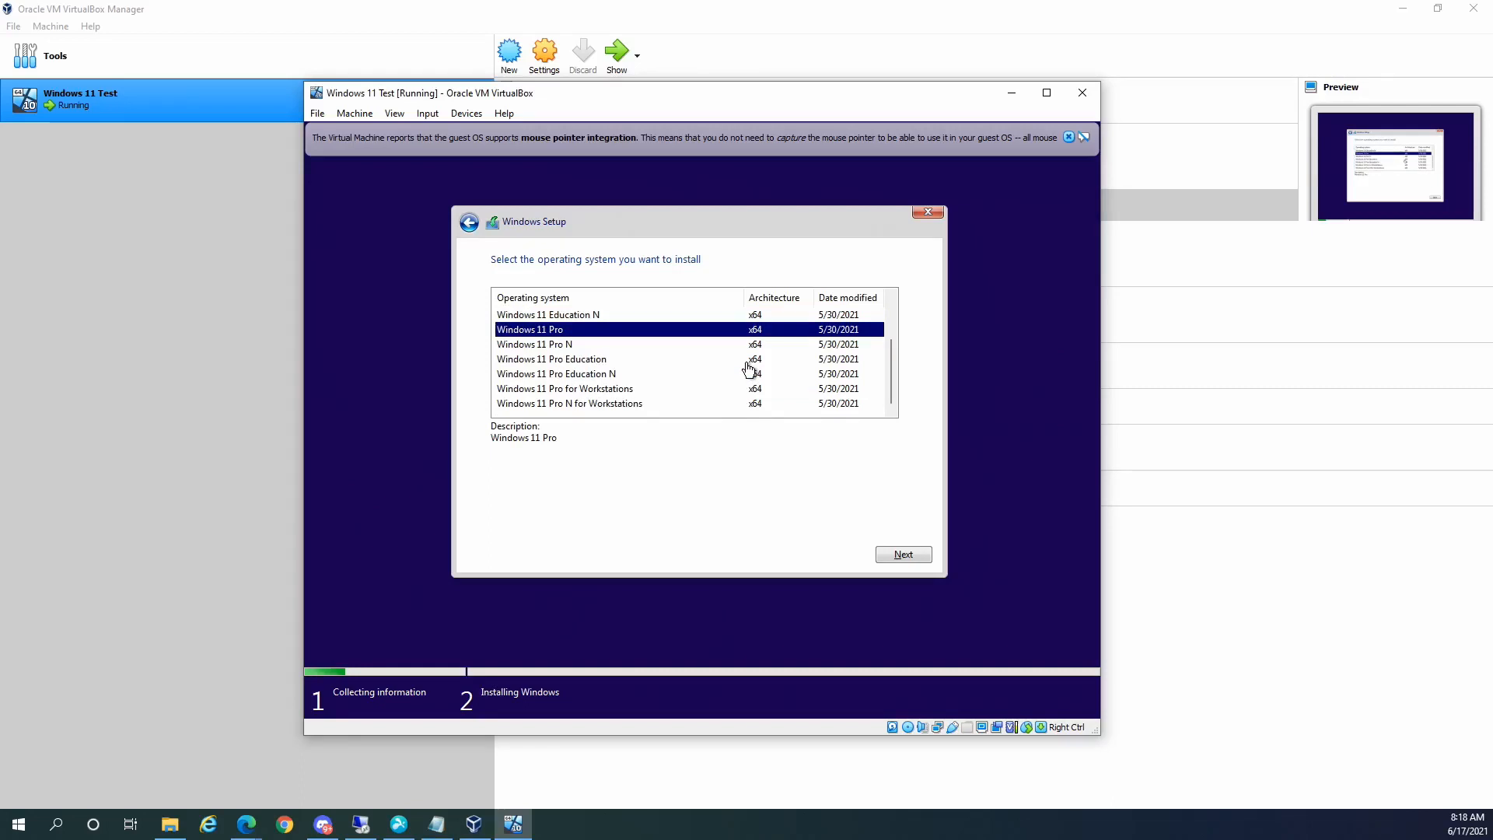
scroll(714, 403, "up", 2)
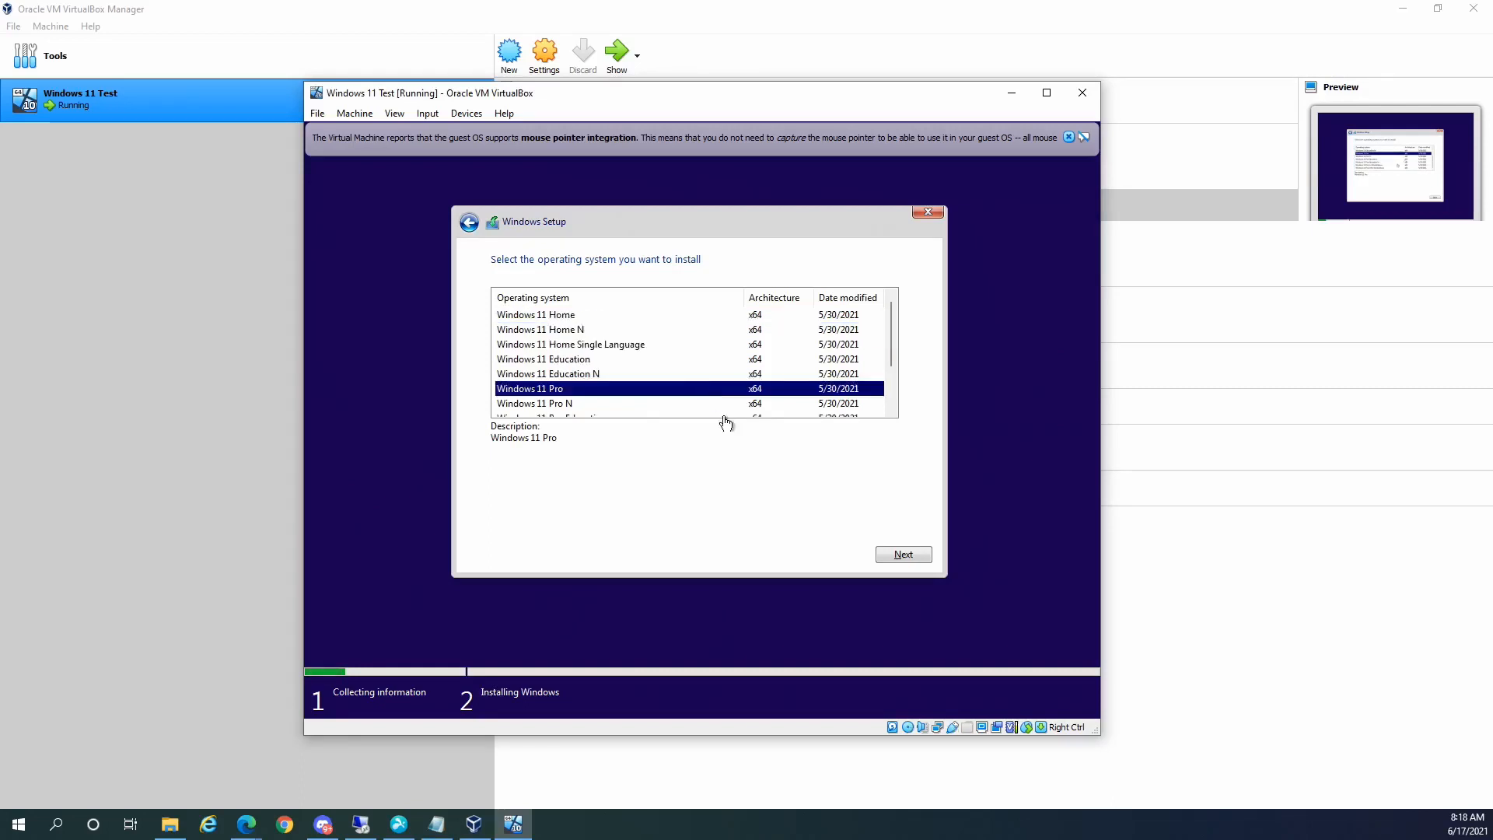
left_click(904, 555)
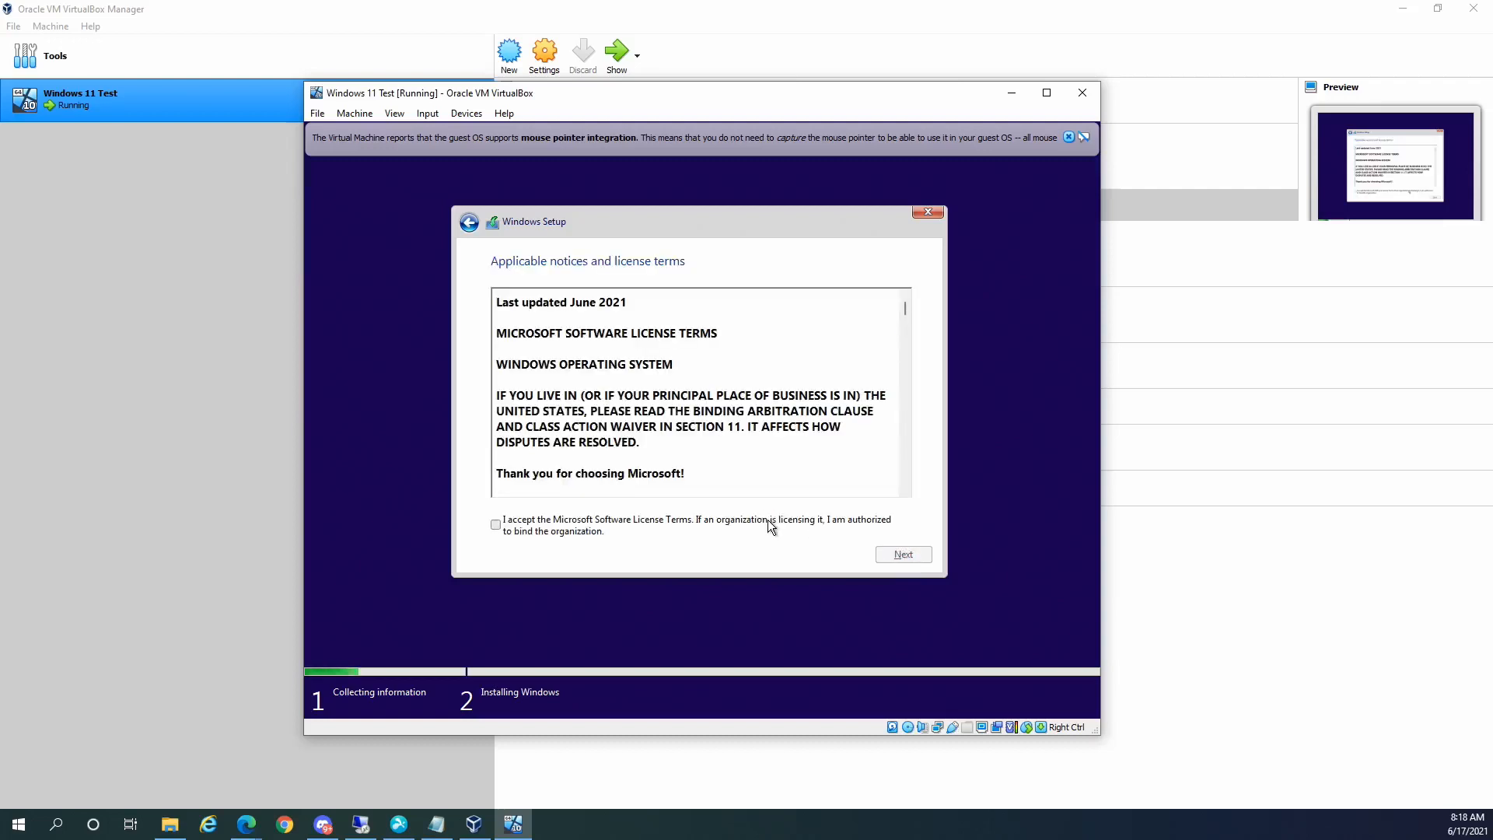
Step: Accept the license terms and do a Custom install onto the unallocated Drive 0
left_click(770, 526)
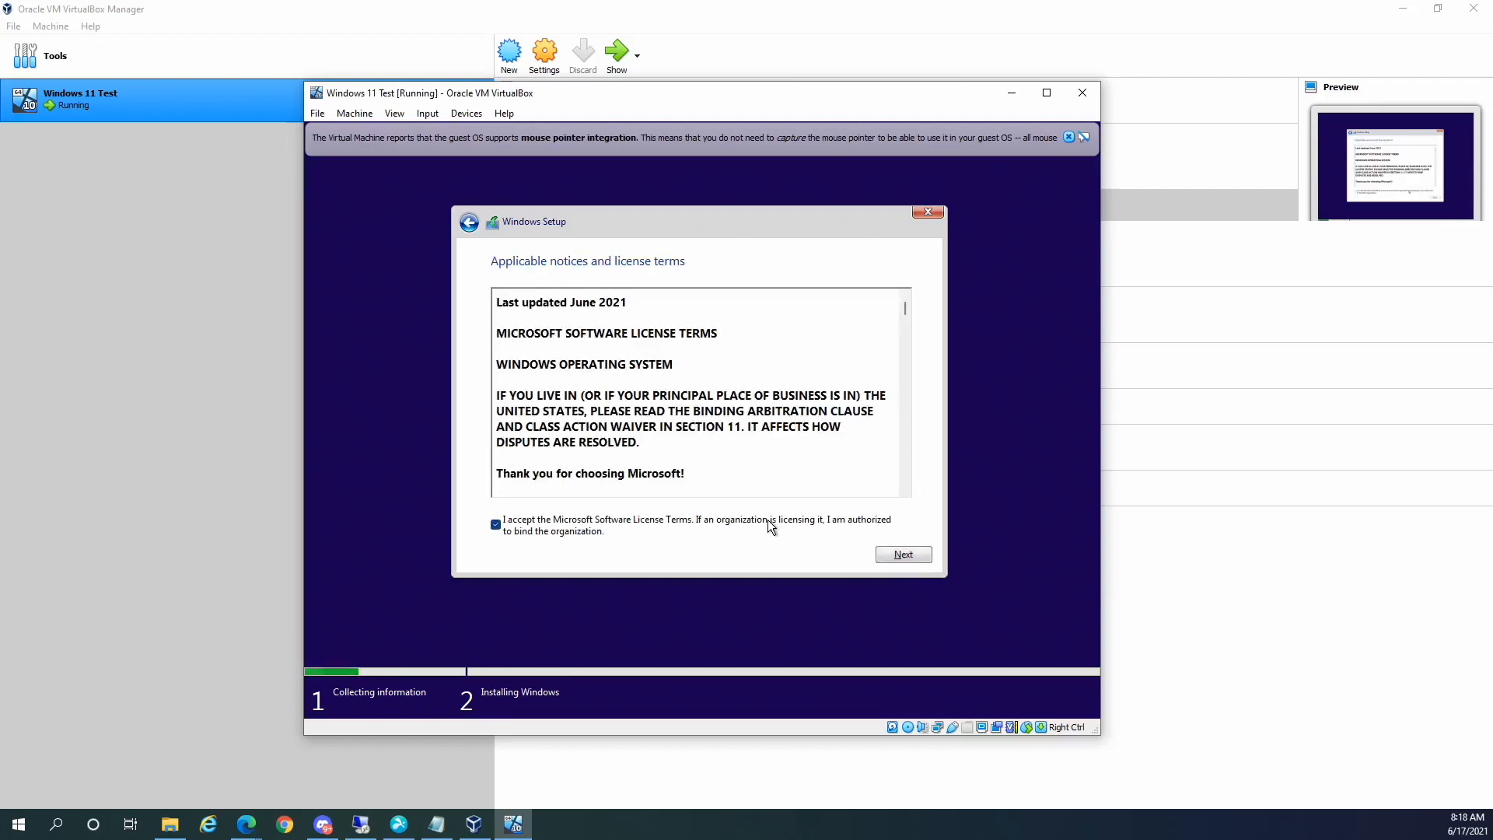
left_click(902, 553)
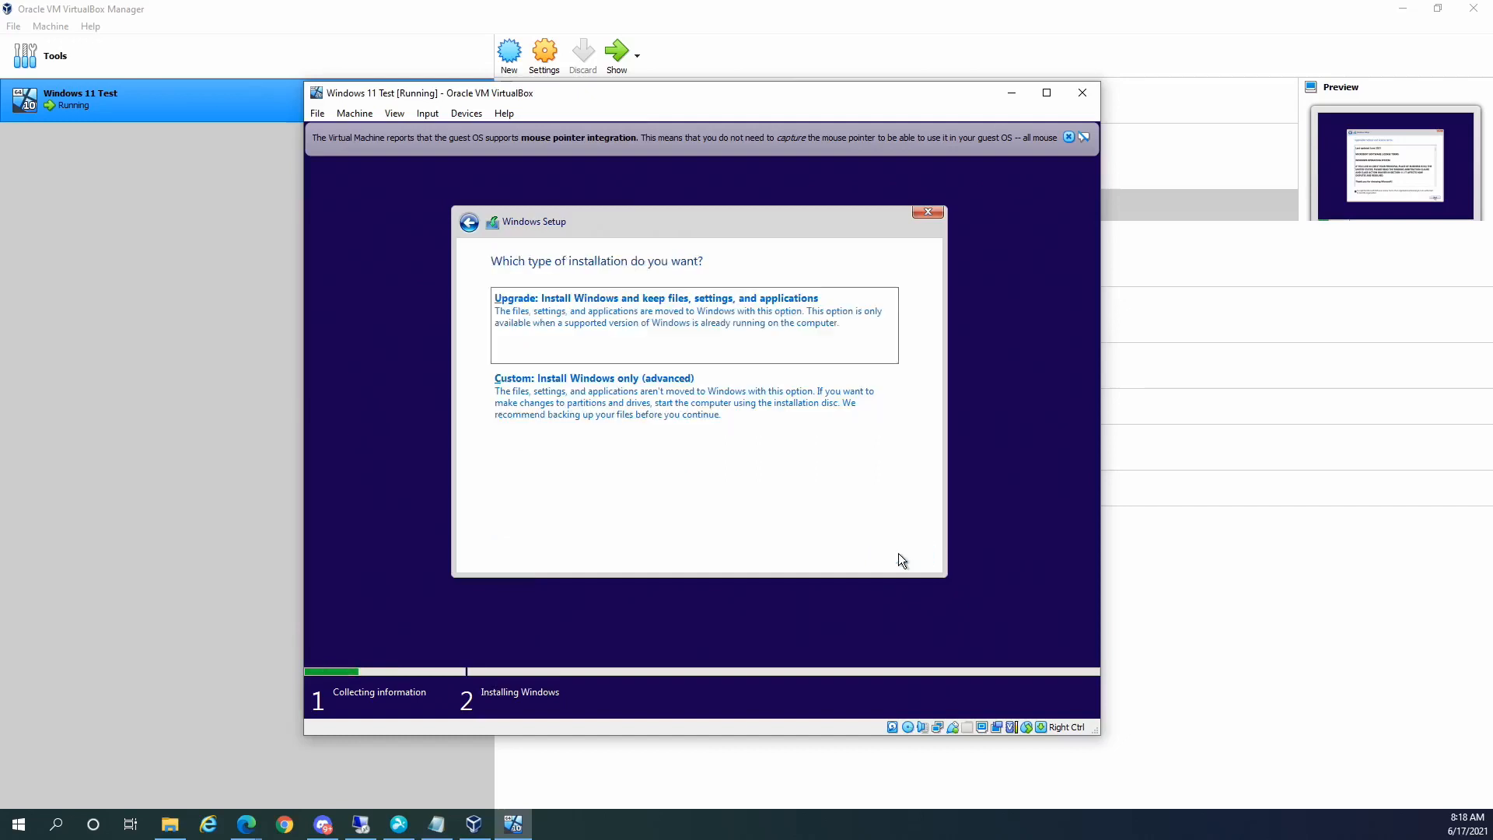
left_click(637, 436)
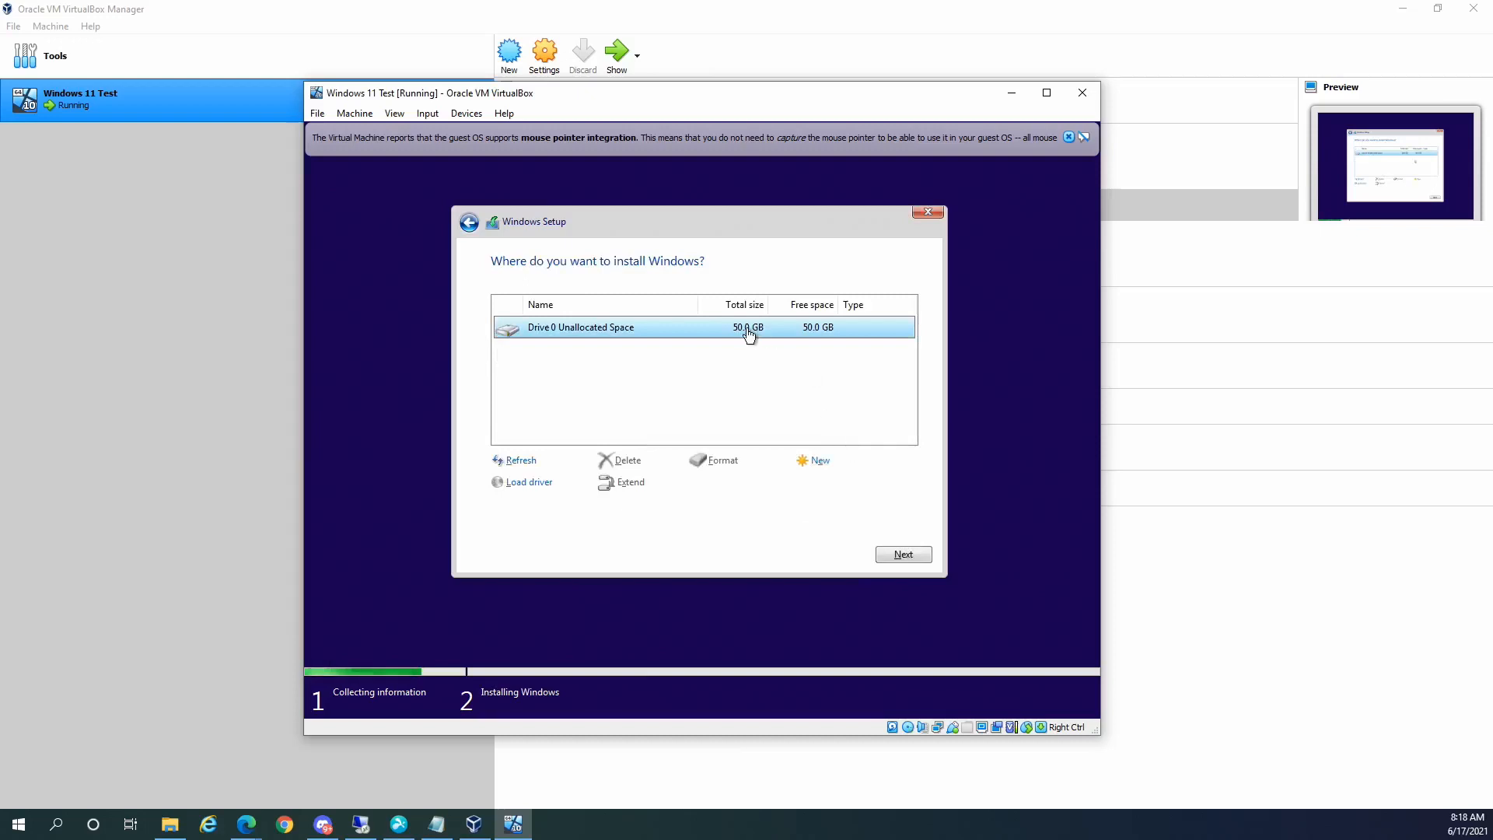
left_click(902, 555)
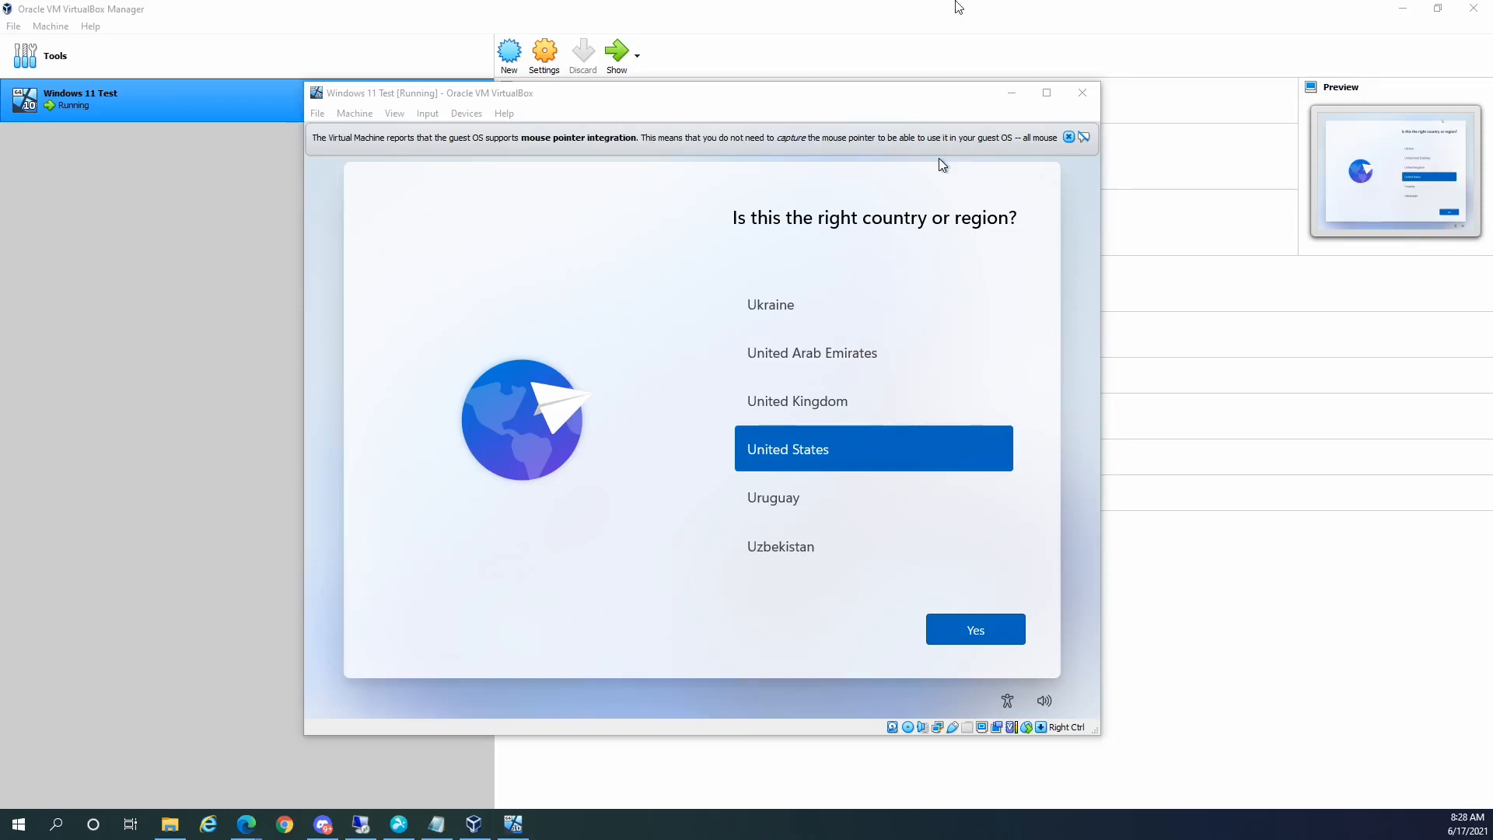
Step: Confirm United States as the region and US as the keyboard layout
left_click(855, 103)
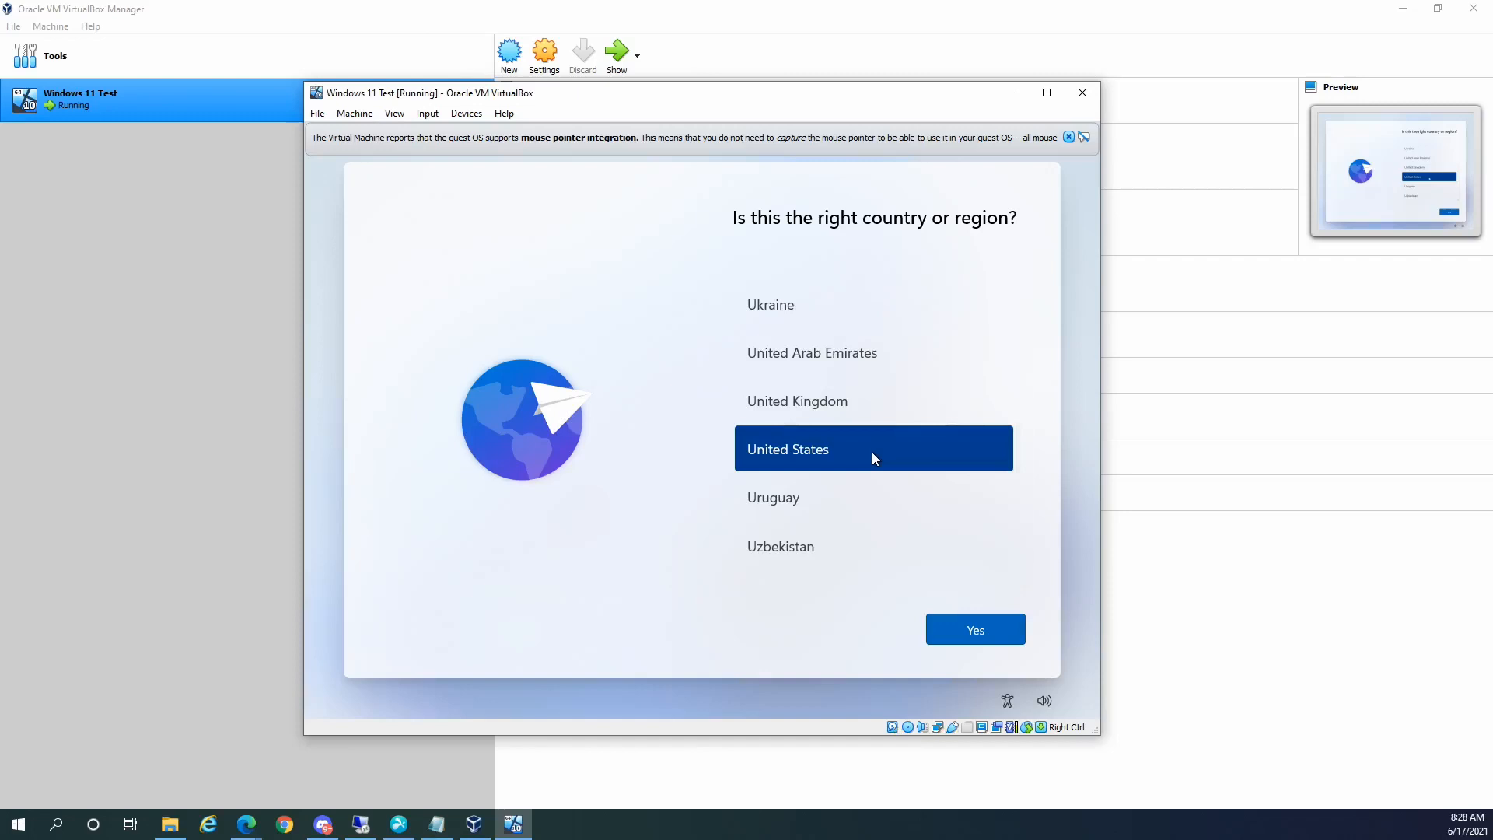
left_click(983, 631)
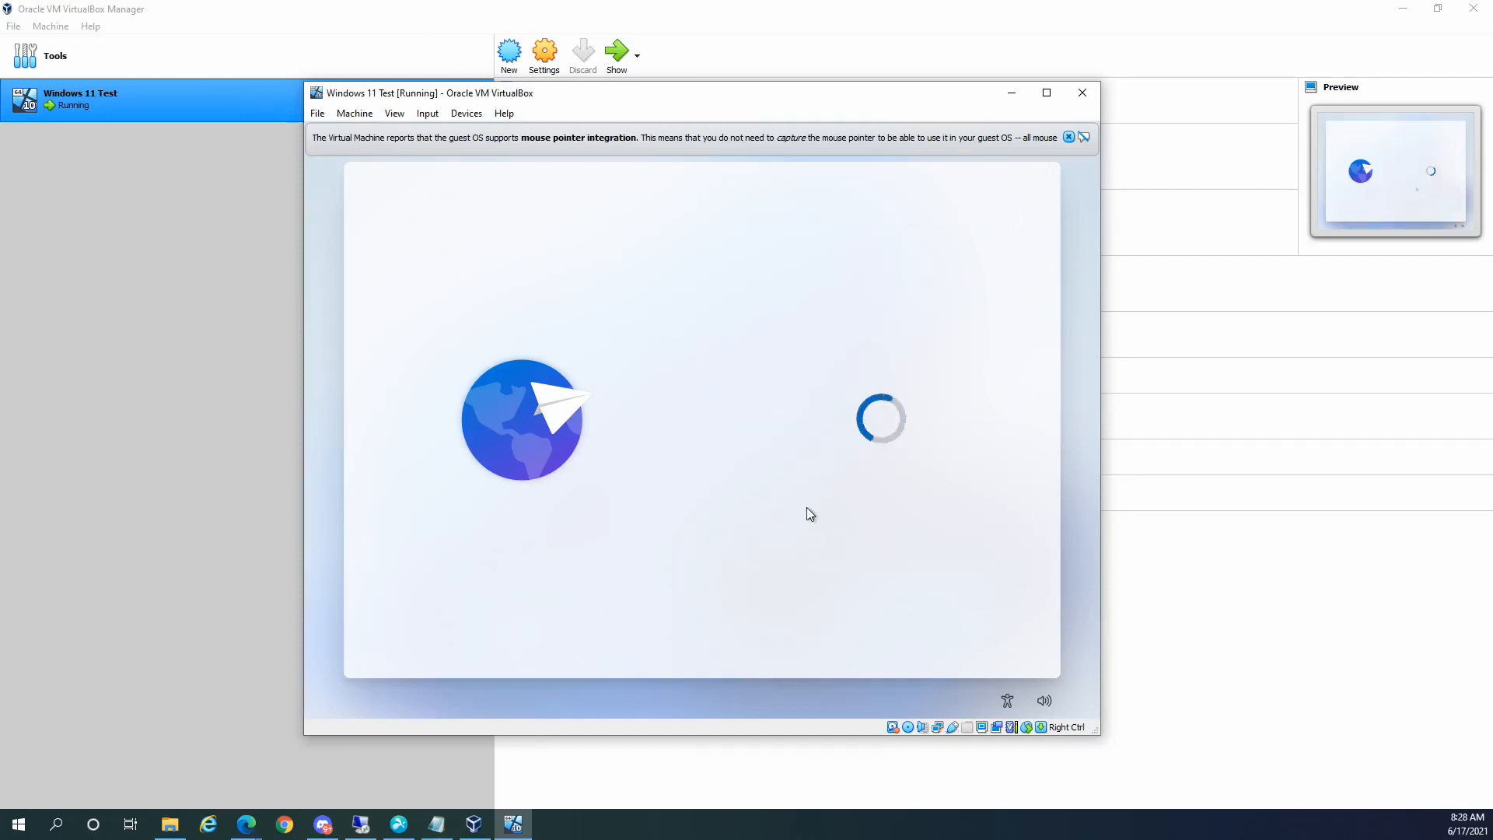
left_click(1068, 138)
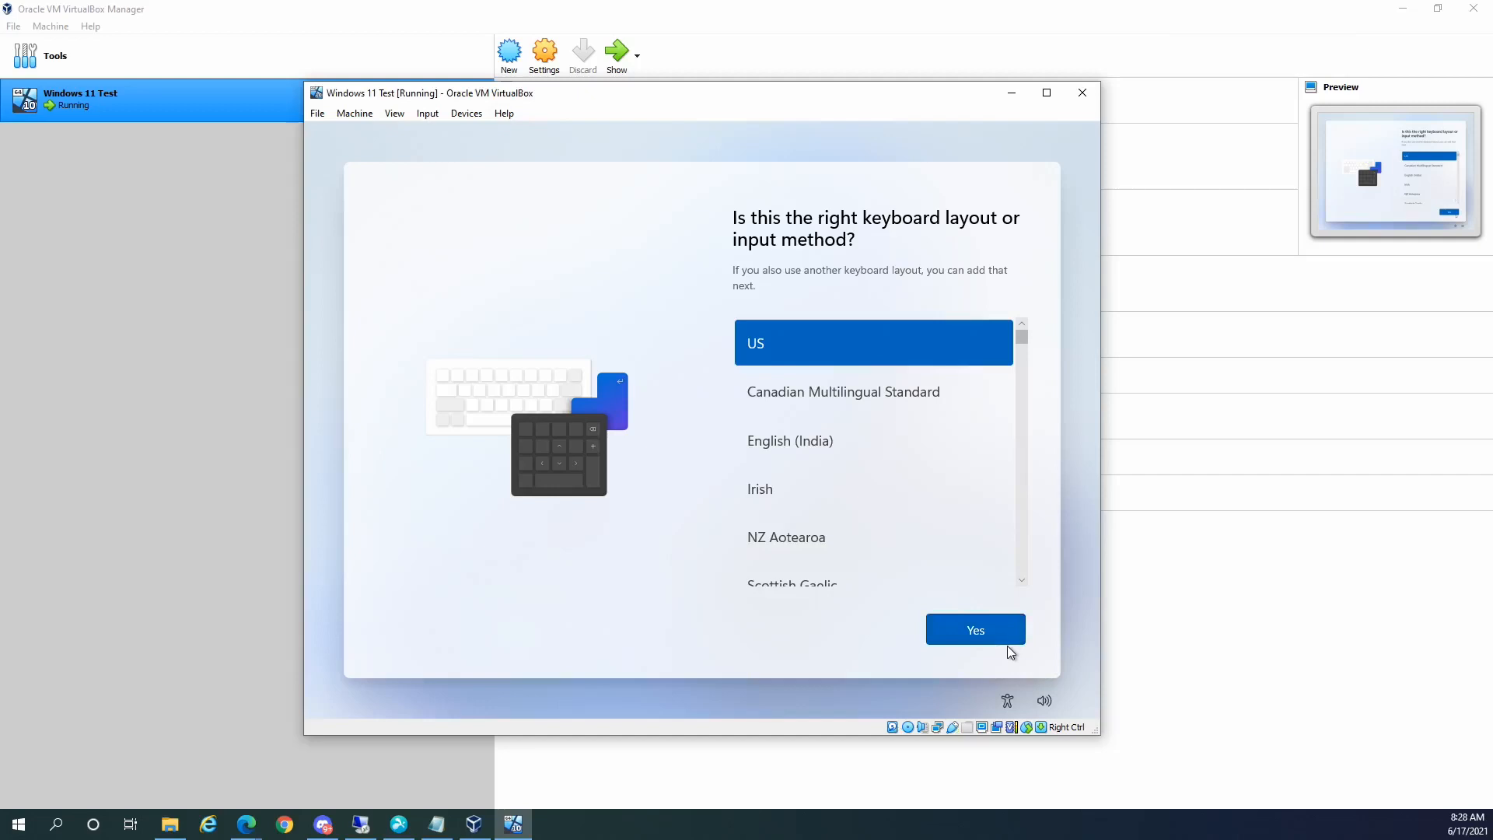
left_click(978, 639)
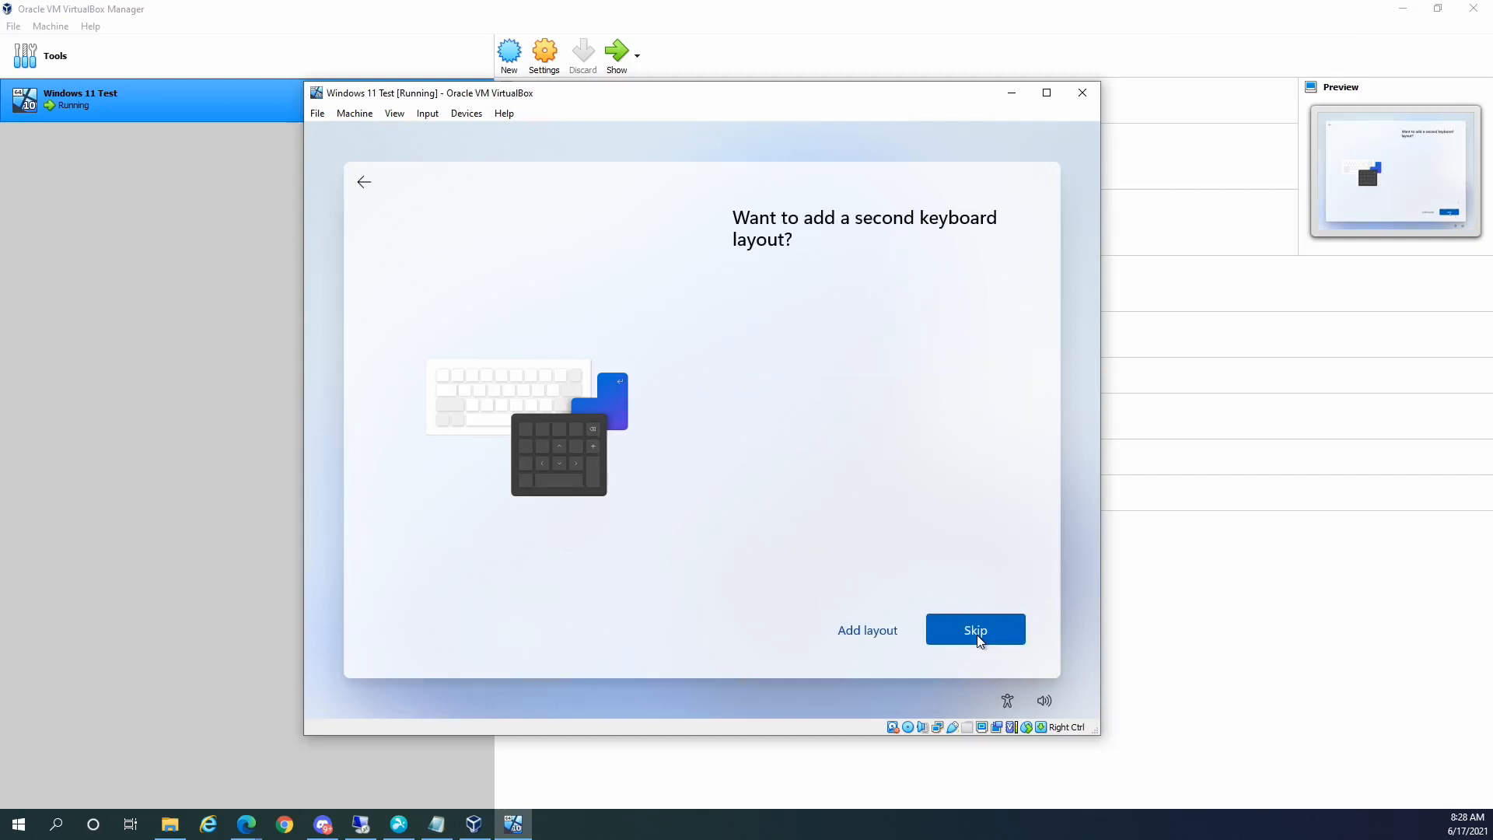
Step: Skip the second keyboard layout and choose 'Set up for personal use'
left_click(976, 634)
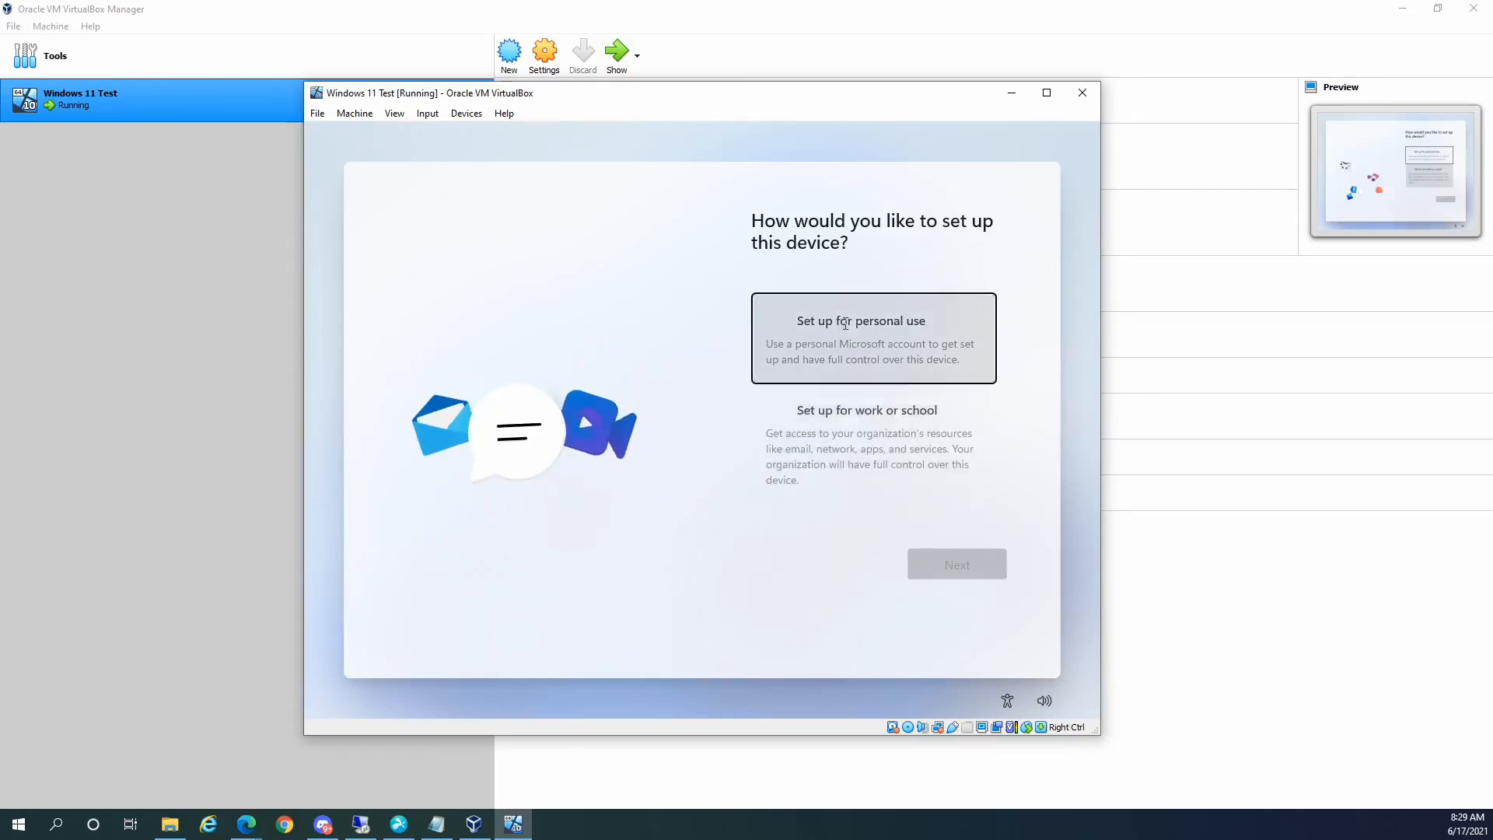
left_click(884, 344)
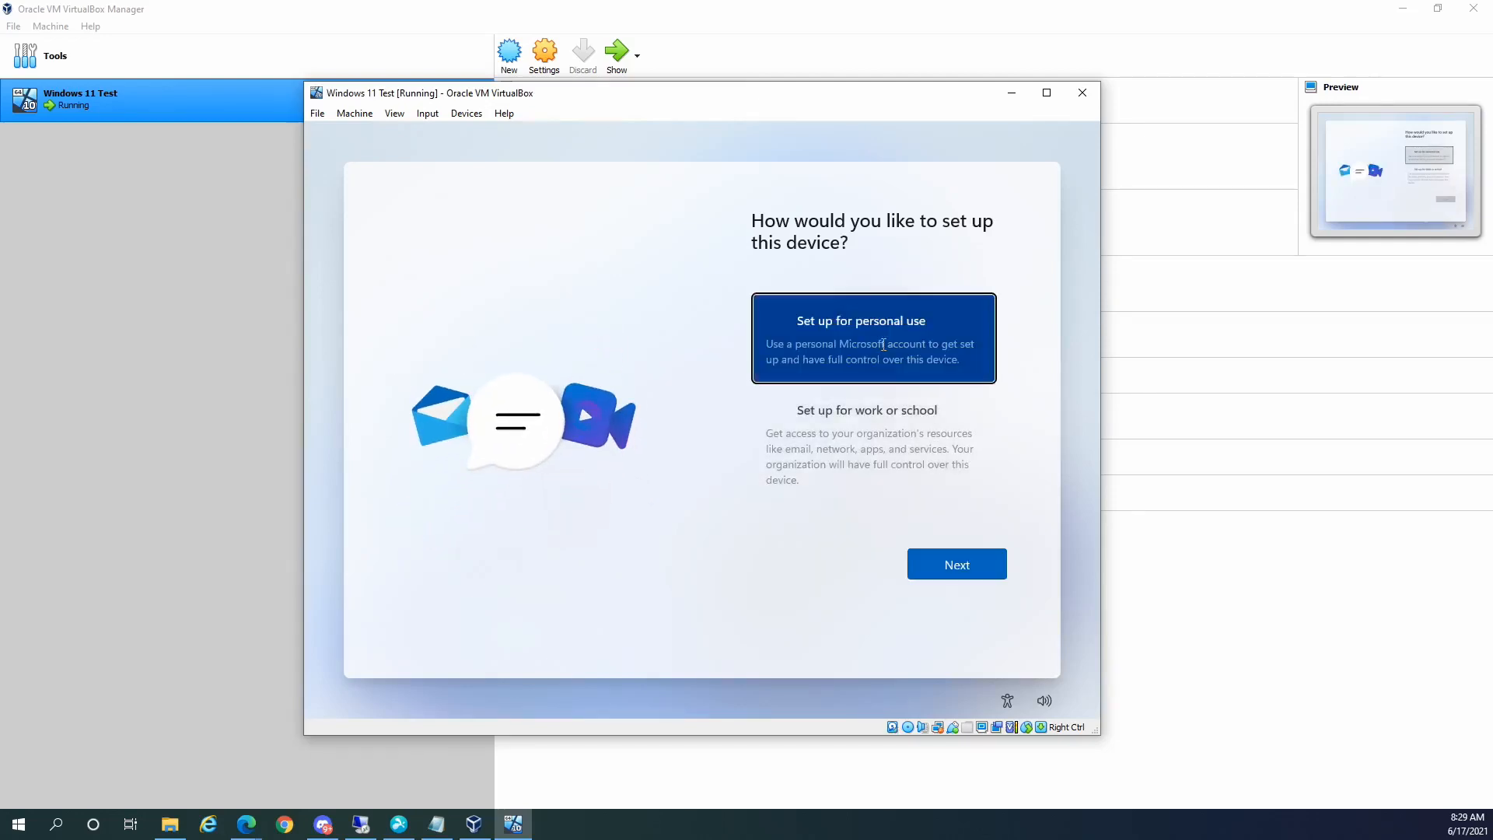
left_click(959, 568)
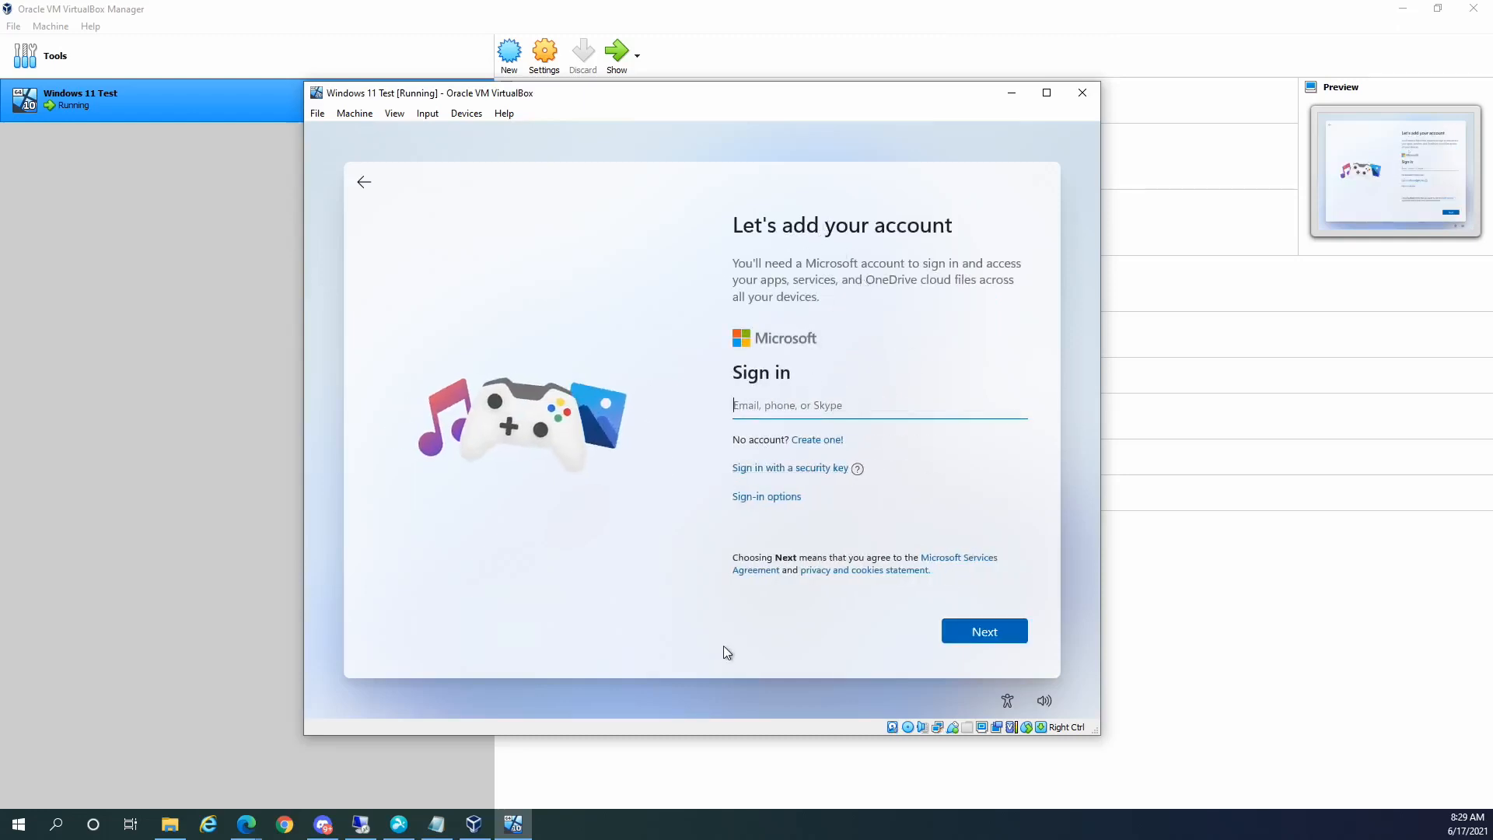
Step: Choose an offline account with the limited experience from Sign-in options
left_click(774, 501)
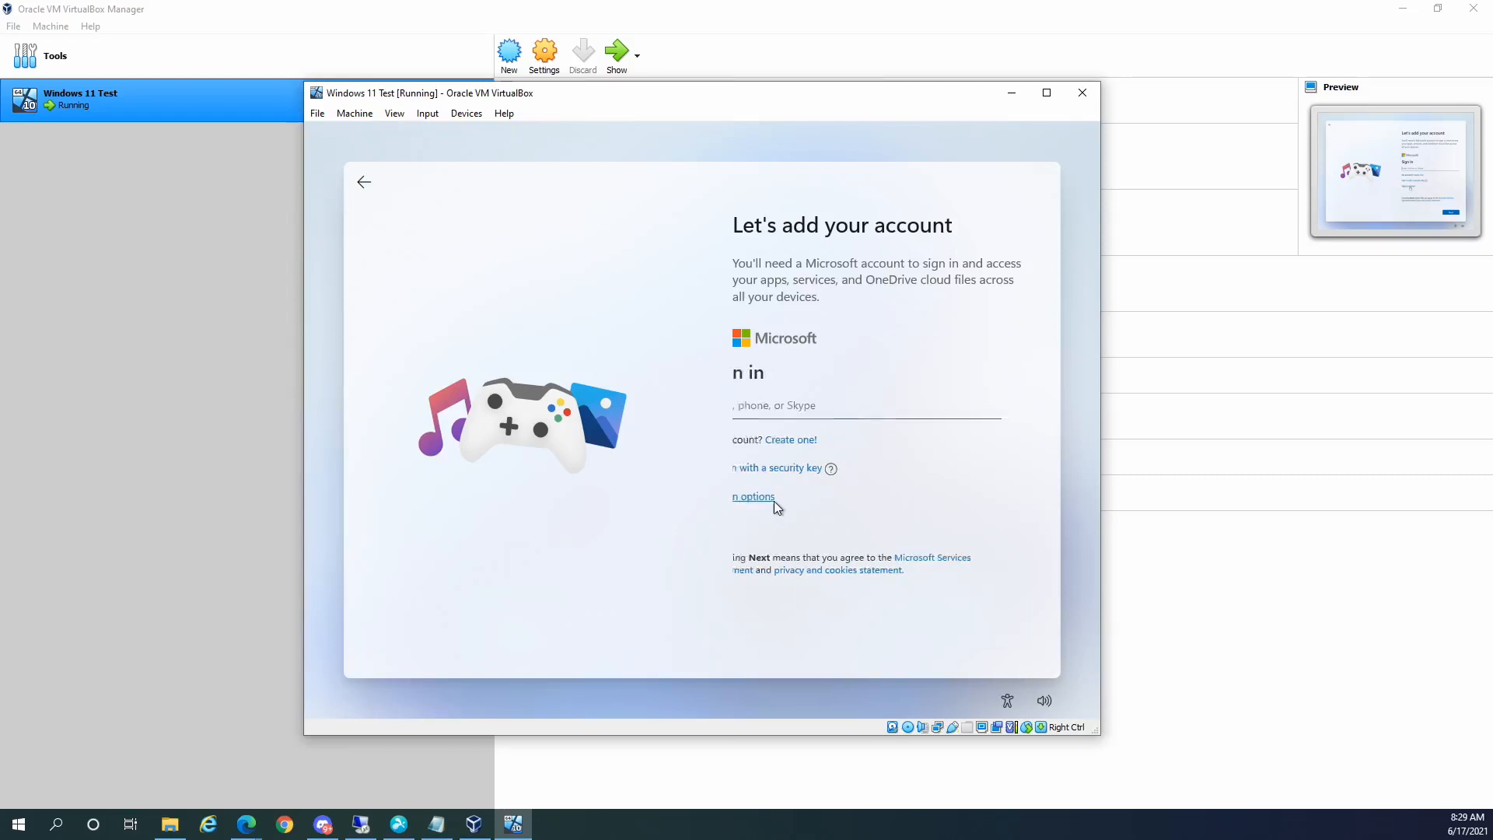
left_click(853, 479)
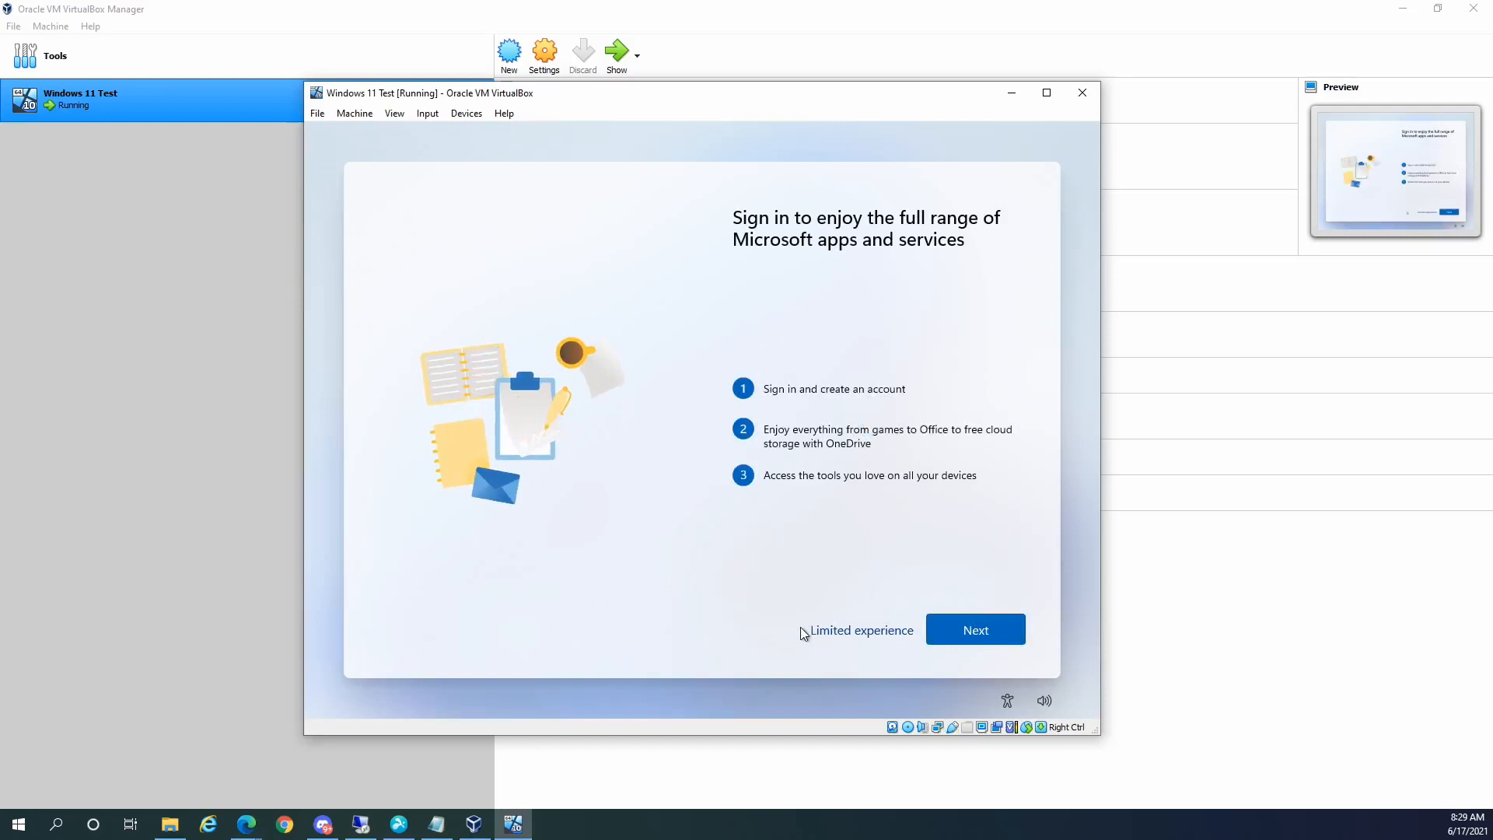
left_click(874, 631)
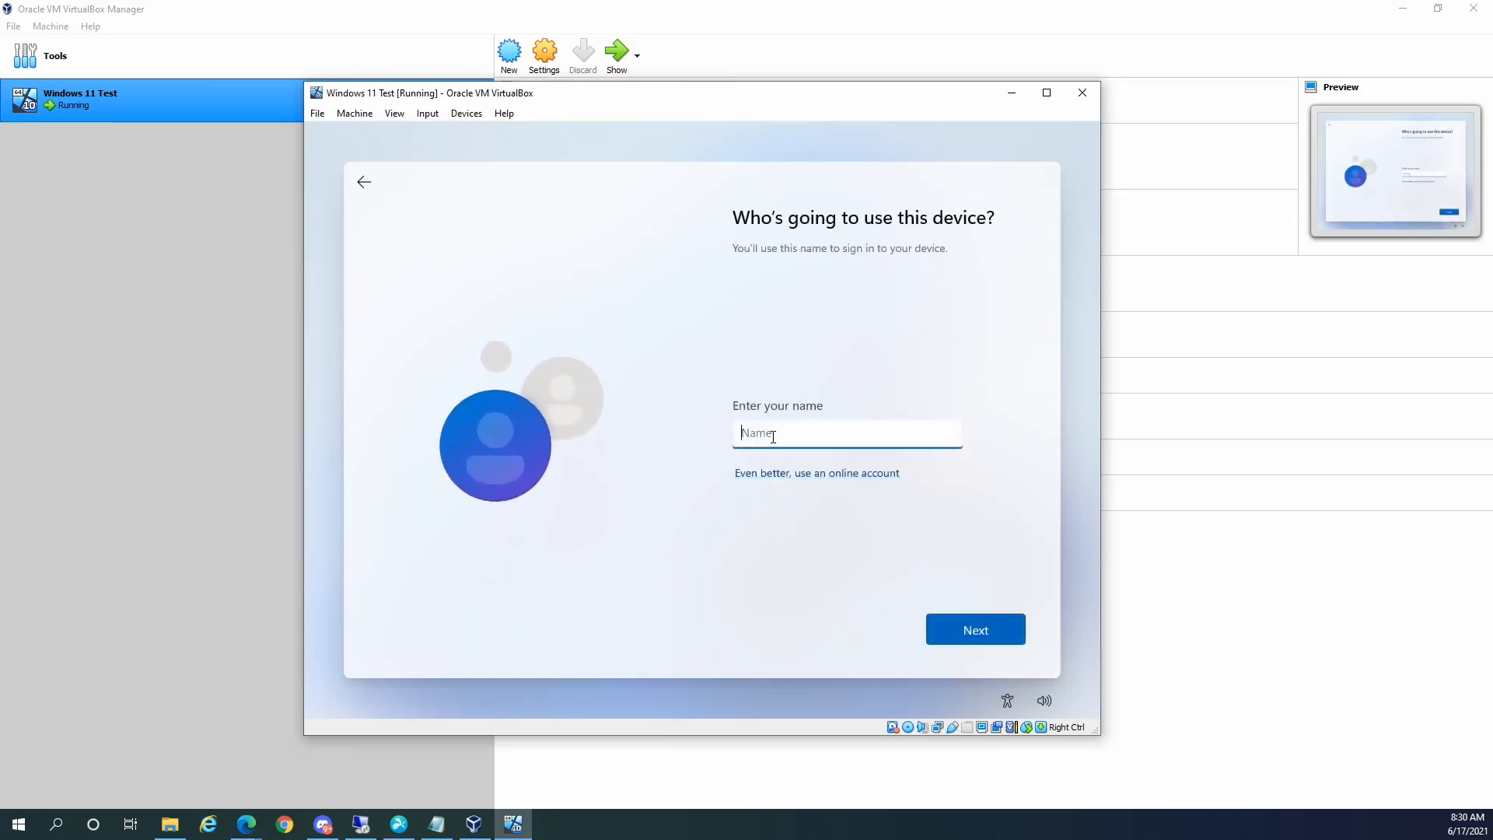
Step: Enter the user's name, then type and confirm the account password
type("Patrick Domingues")
key("Return")
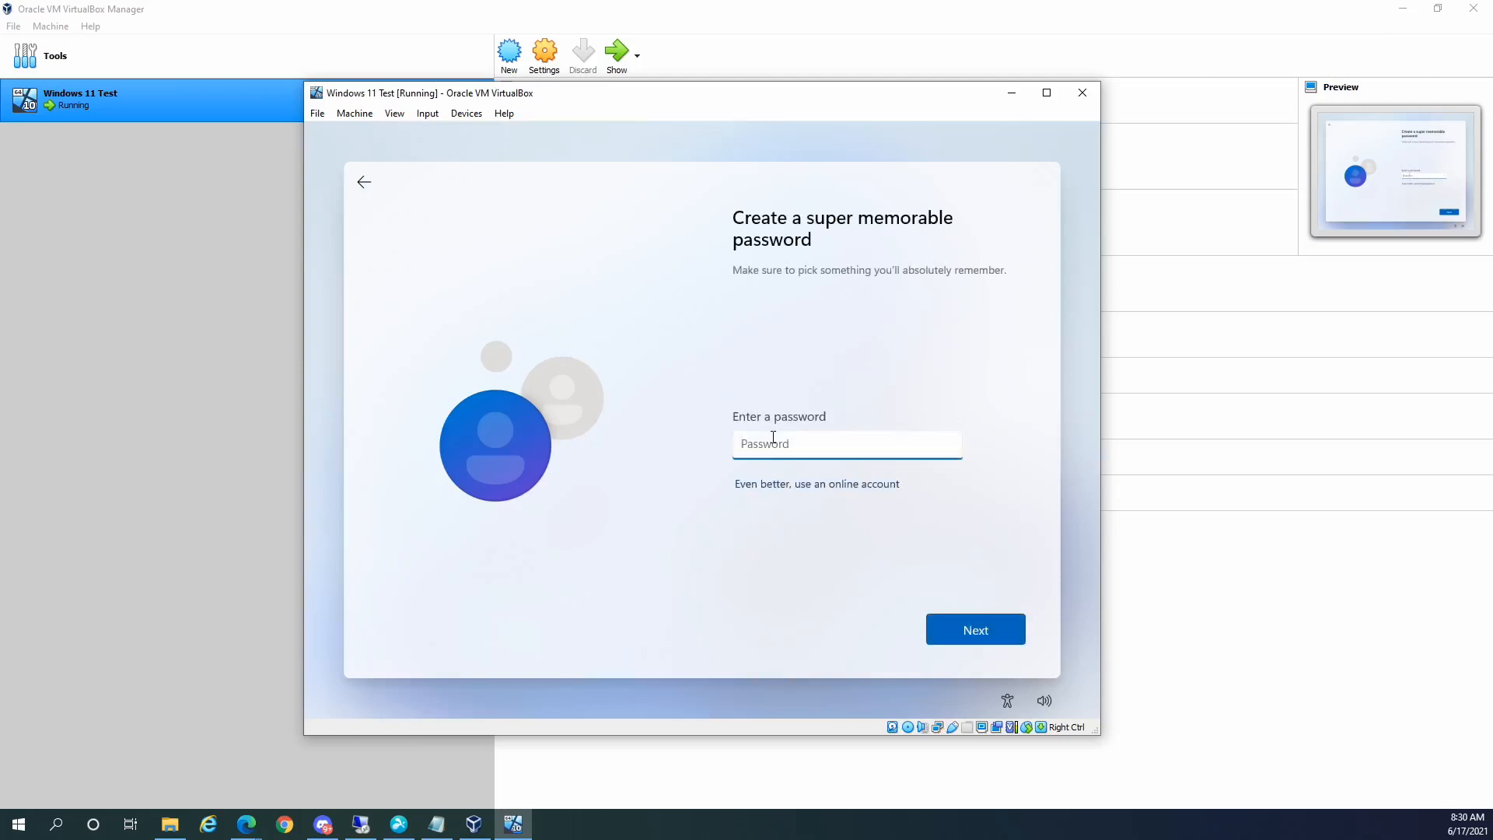
type("************")
key("Return")
type("*******")
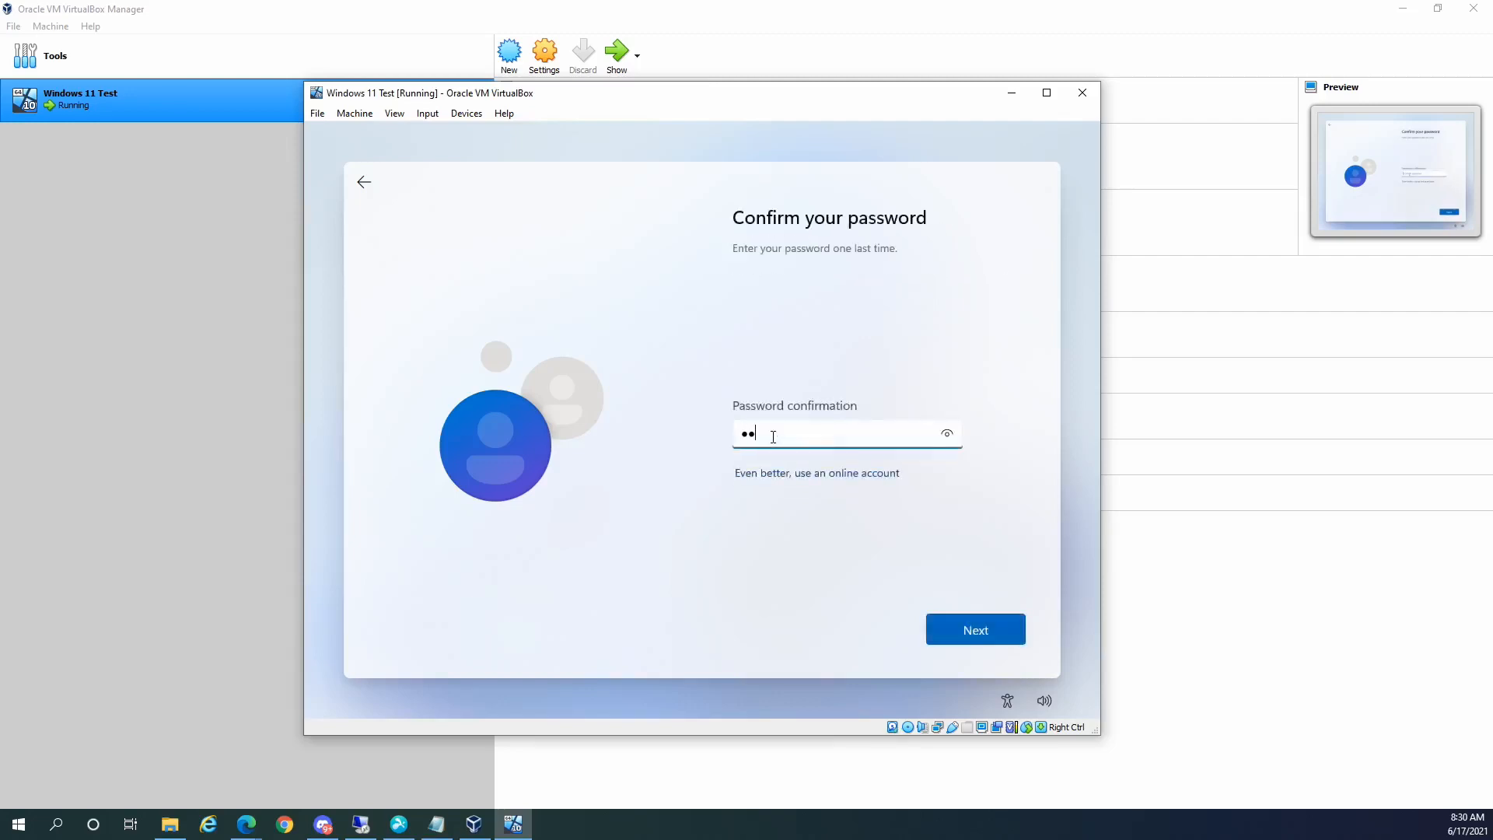
type("*****")
key("Return")
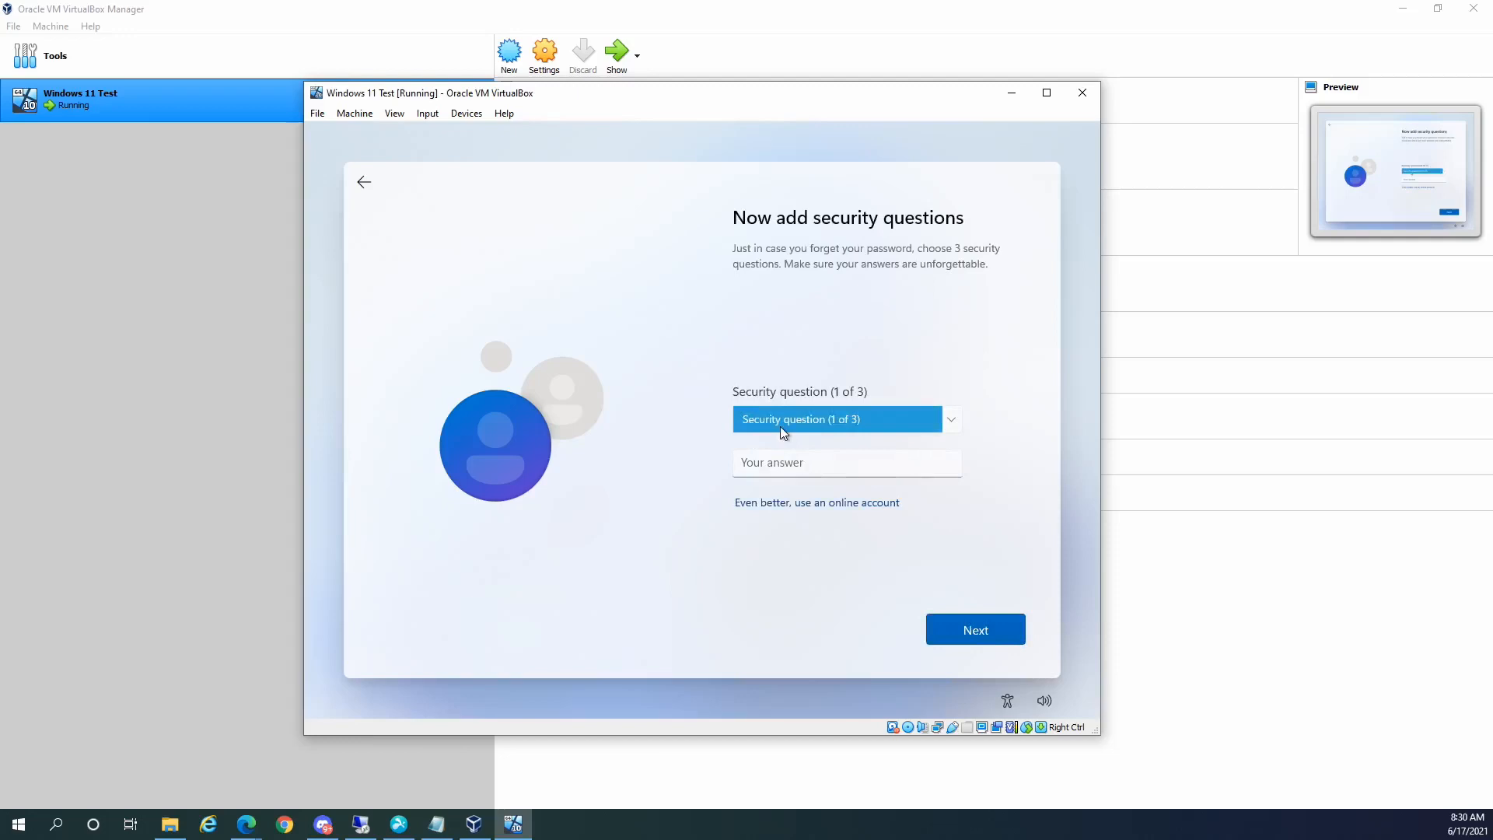
Step: Answer the first pet's name, city, and childhood nickname security questions, each with '.'
left_click(780, 426)
left_click(775, 437)
left_click(779, 469)
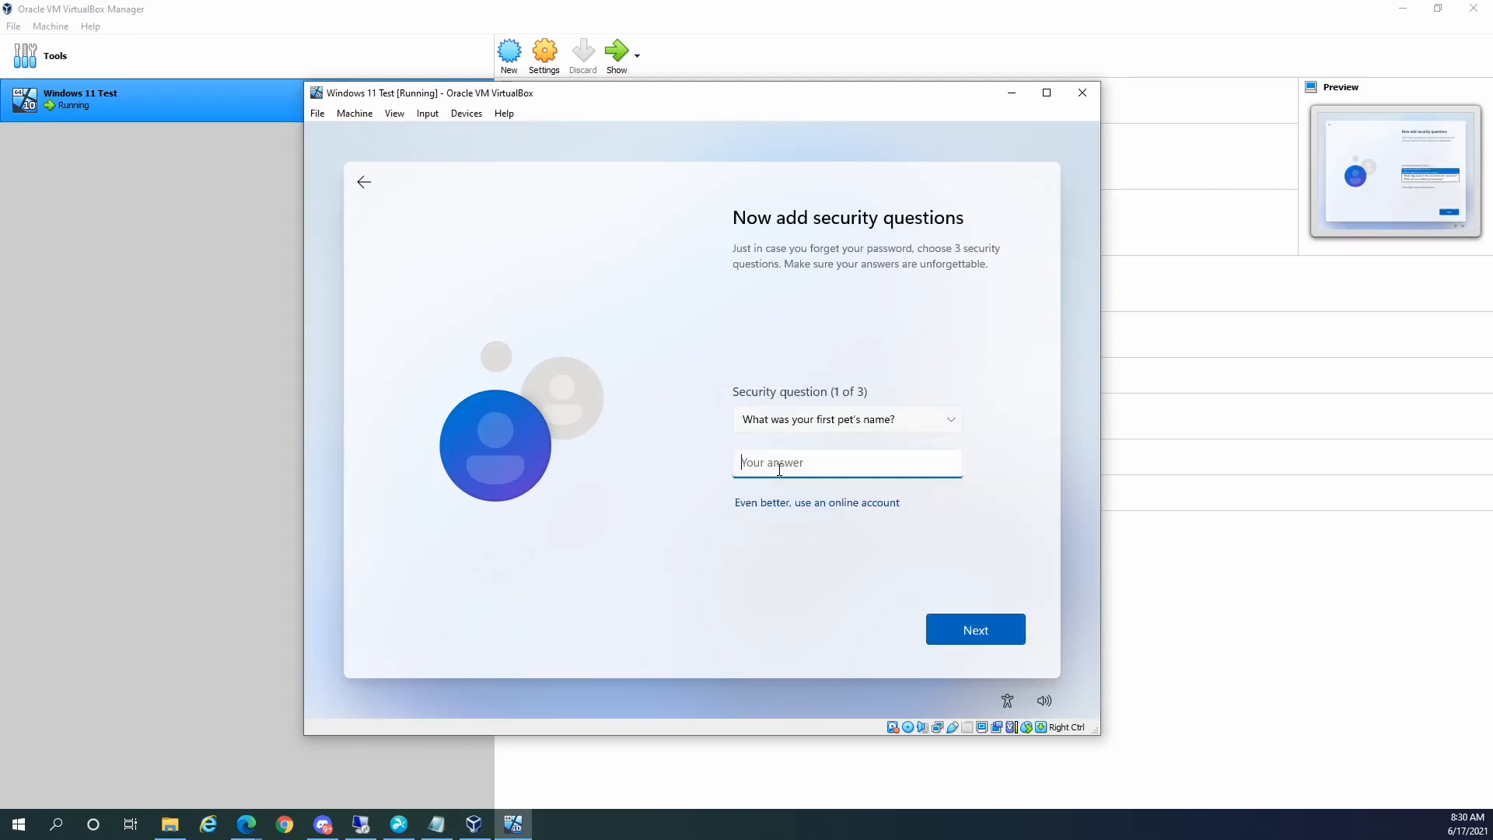
type(".")
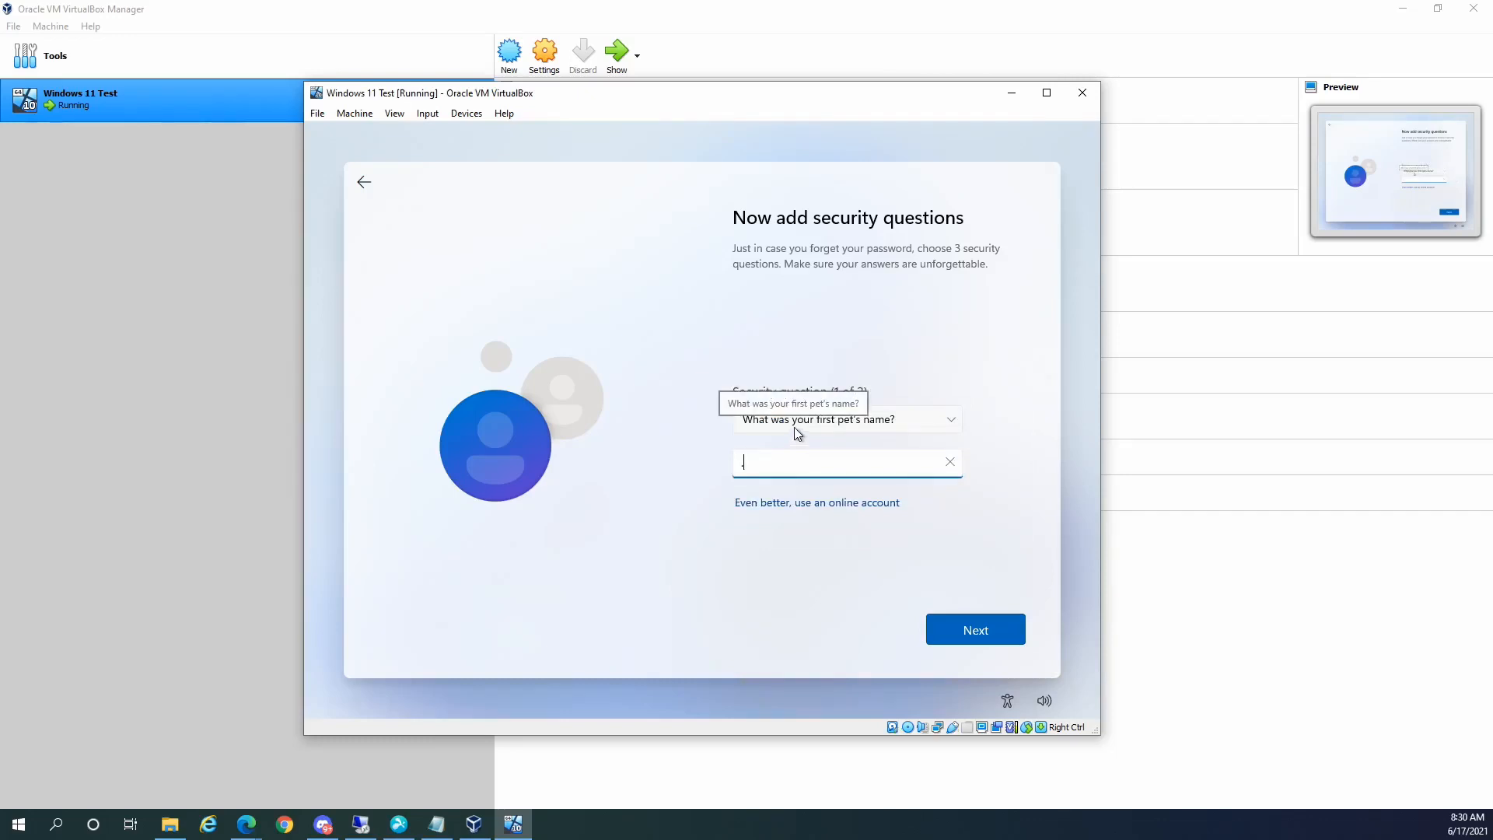
key("Return")
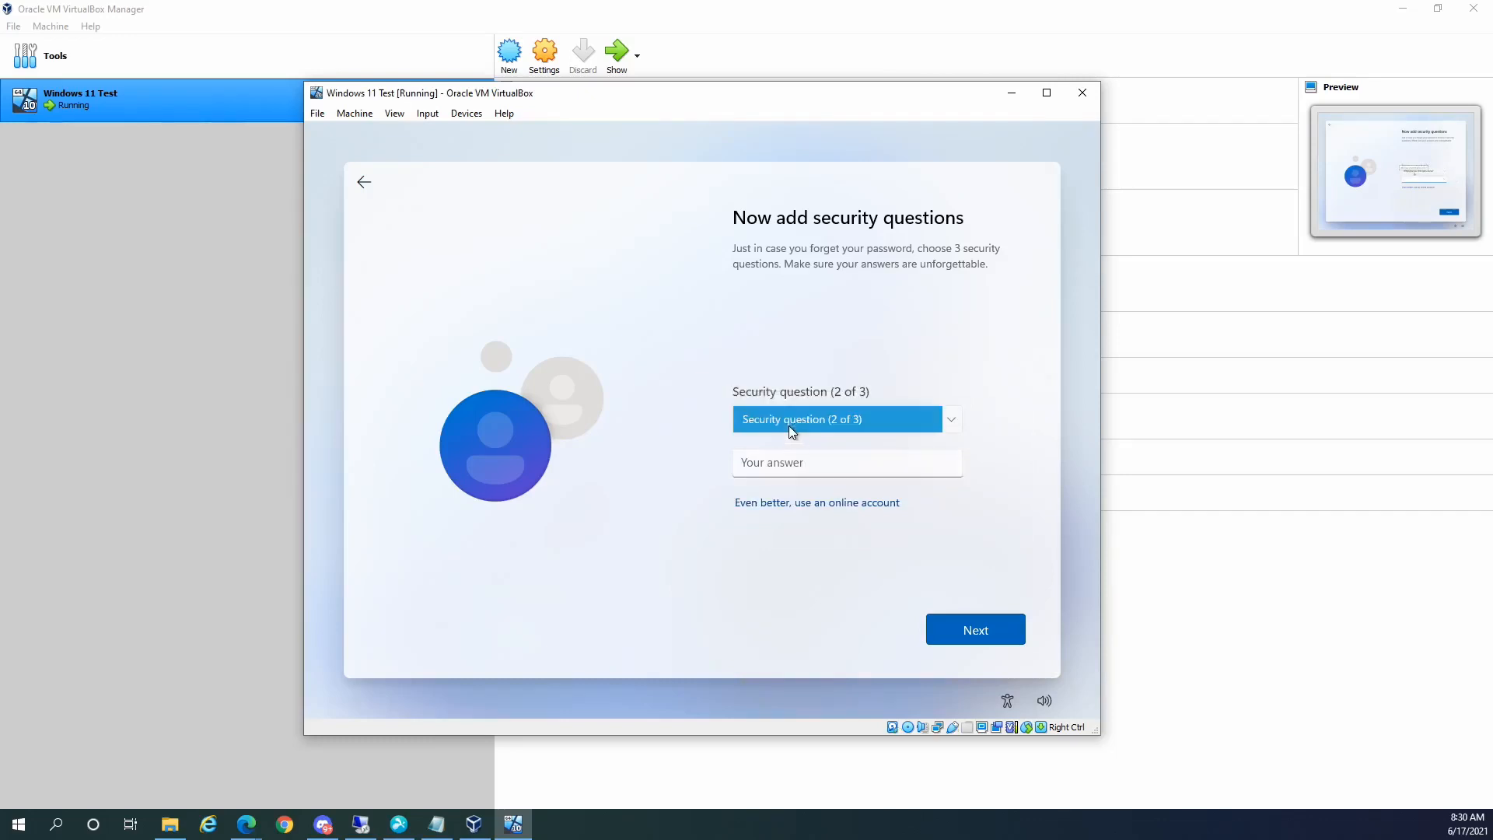
left_click(788, 426)
left_click(787, 441)
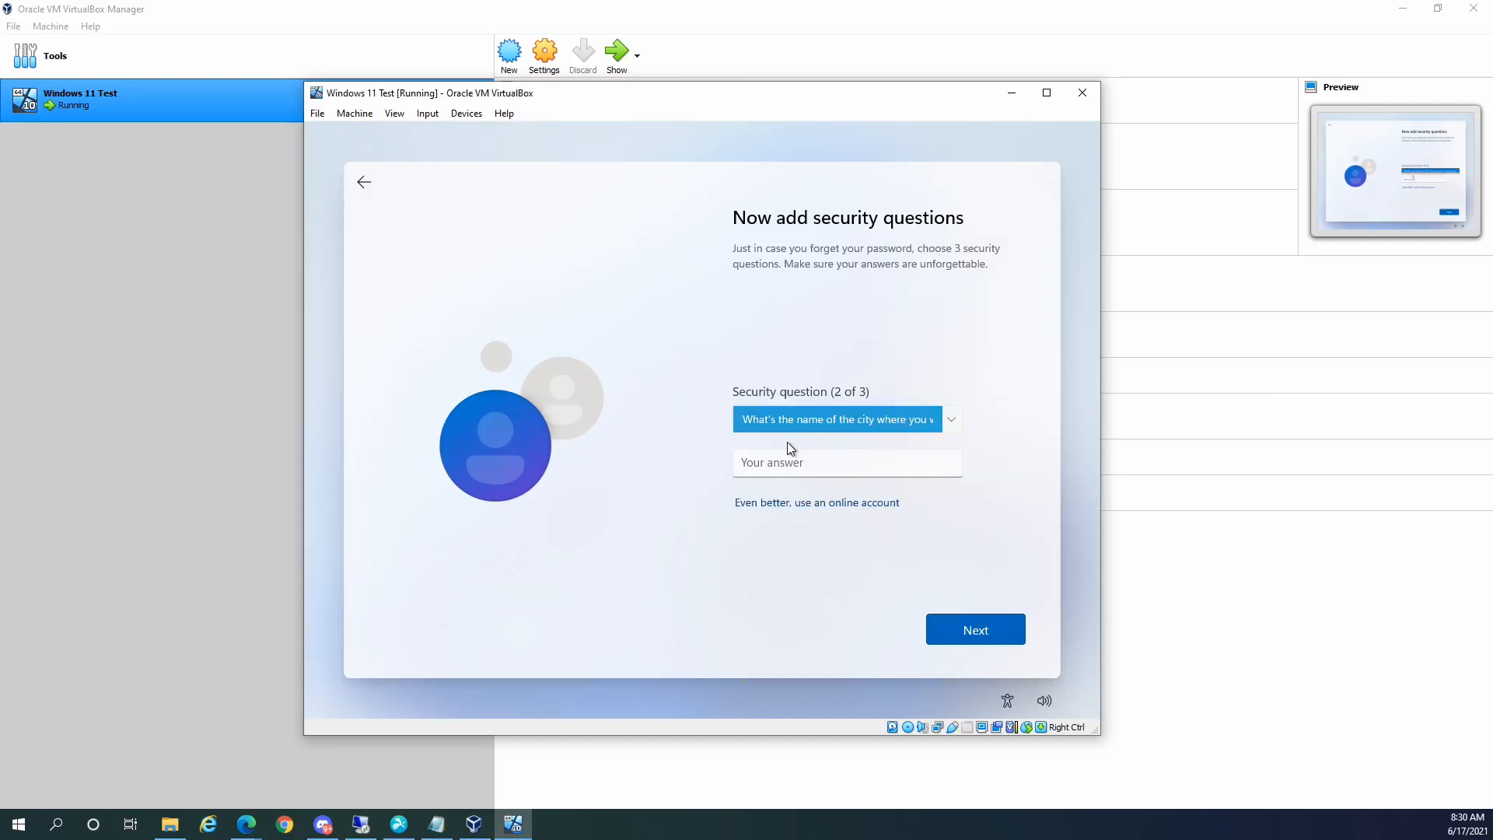
left_click(787, 462)
type(".")
key("Return")
left_click(786, 421)
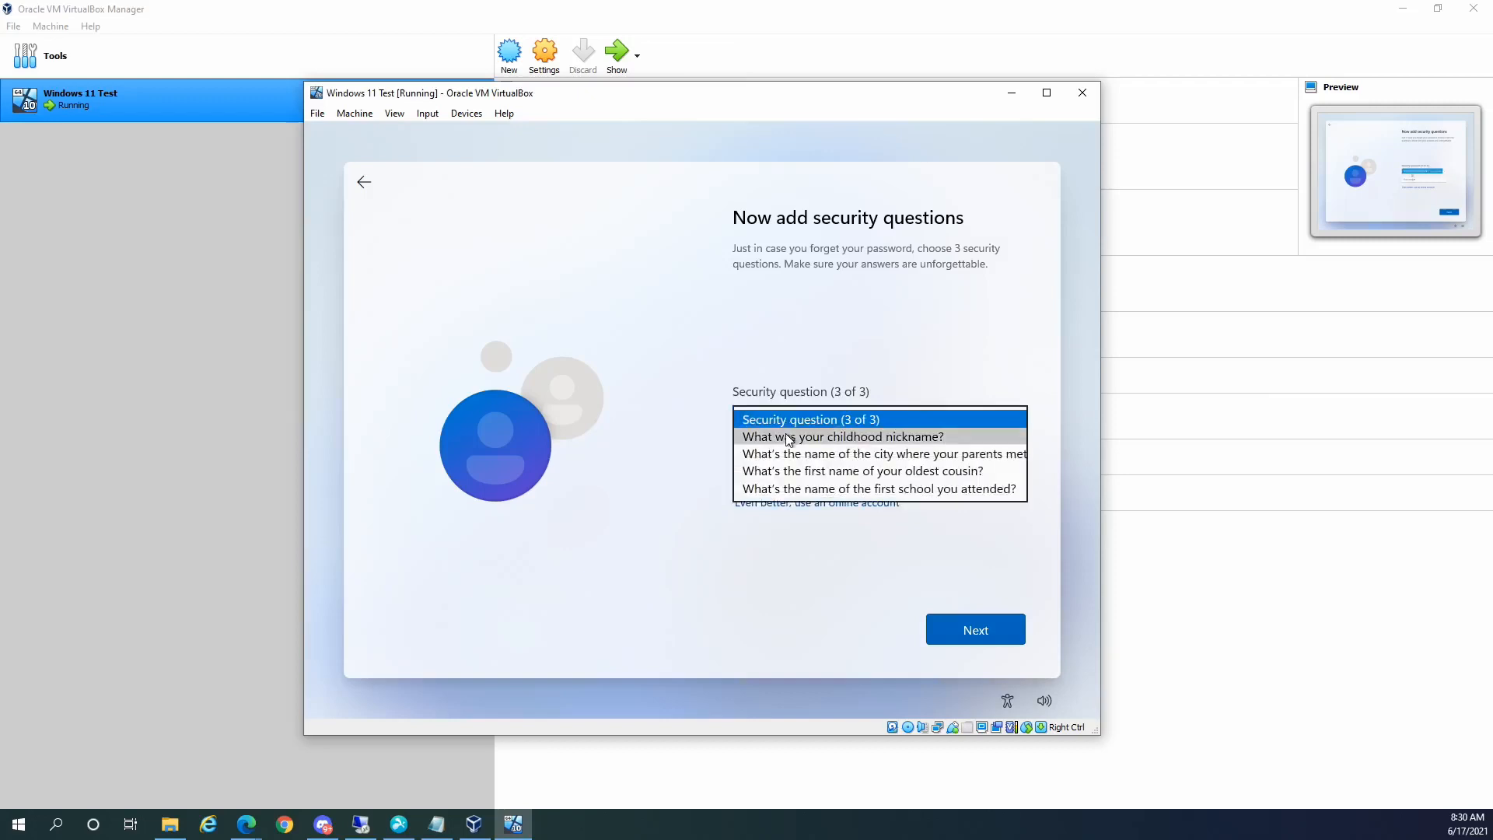
left_click(789, 439)
left_click(778, 464)
type(".")
key("Return")
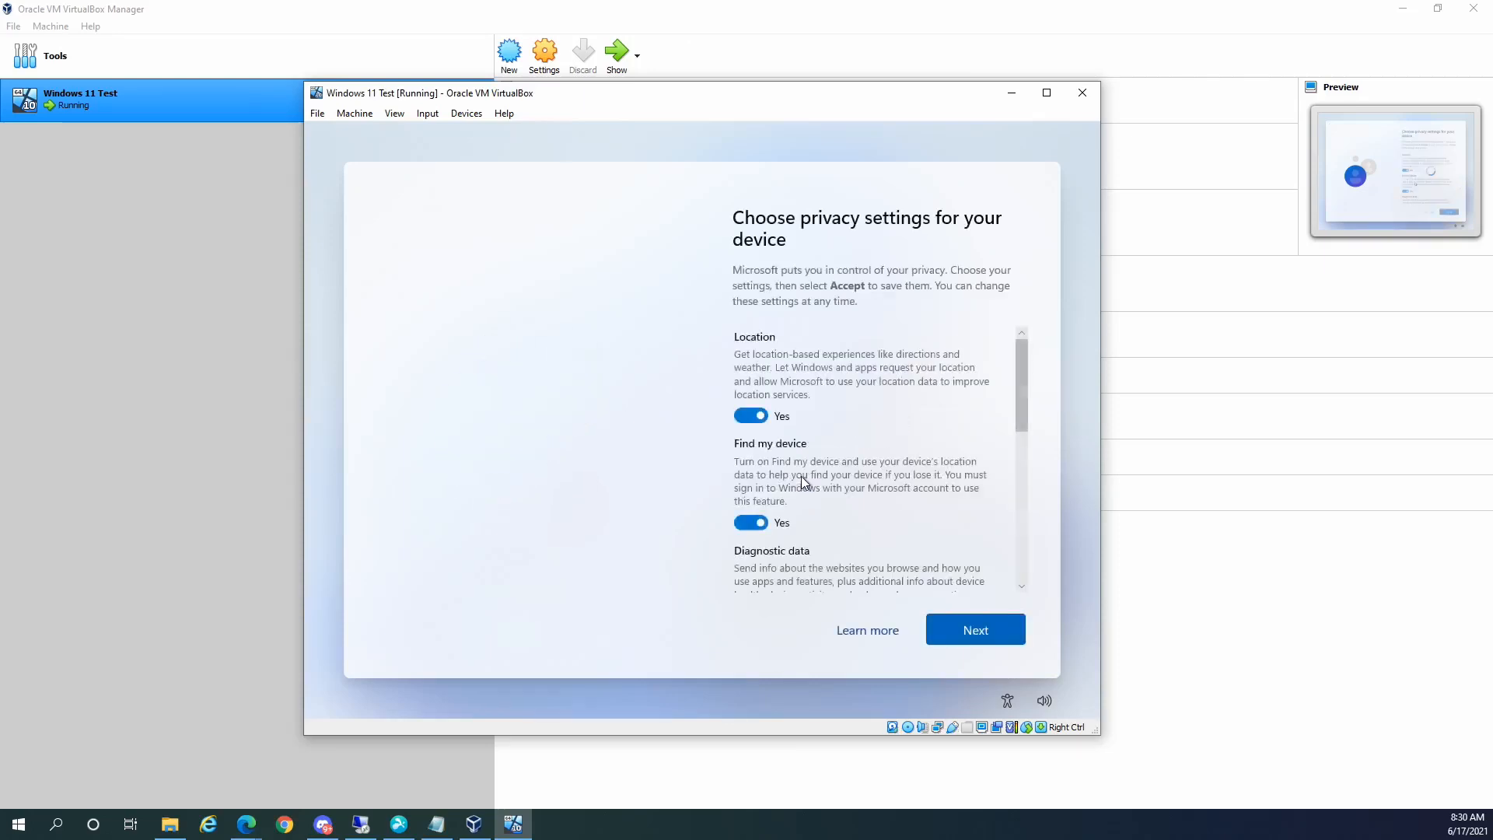
Step: Move through the privacy settings list with their defaults and accept them
left_click(998, 641)
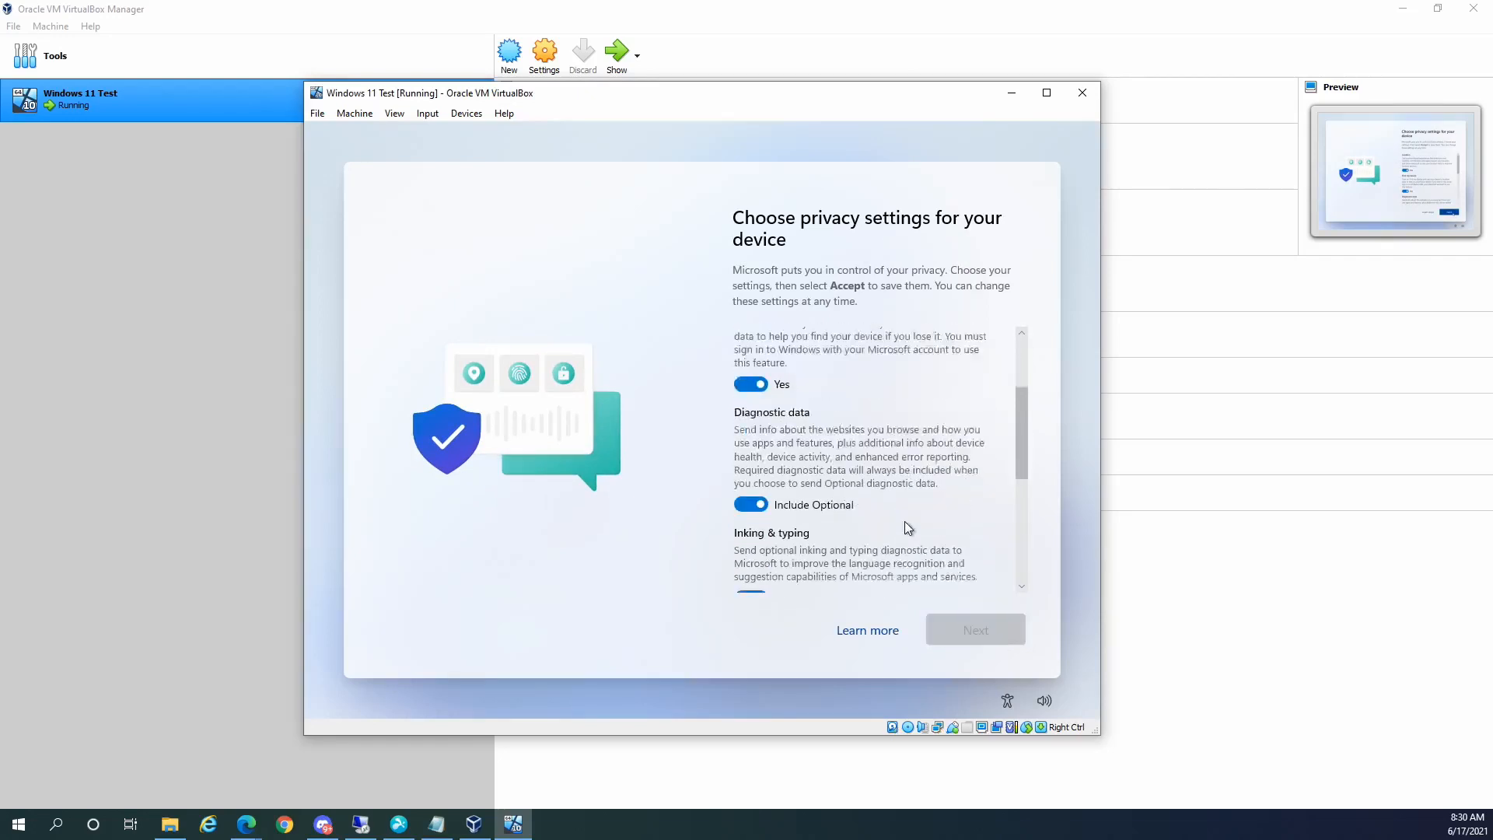
left_click(981, 636)
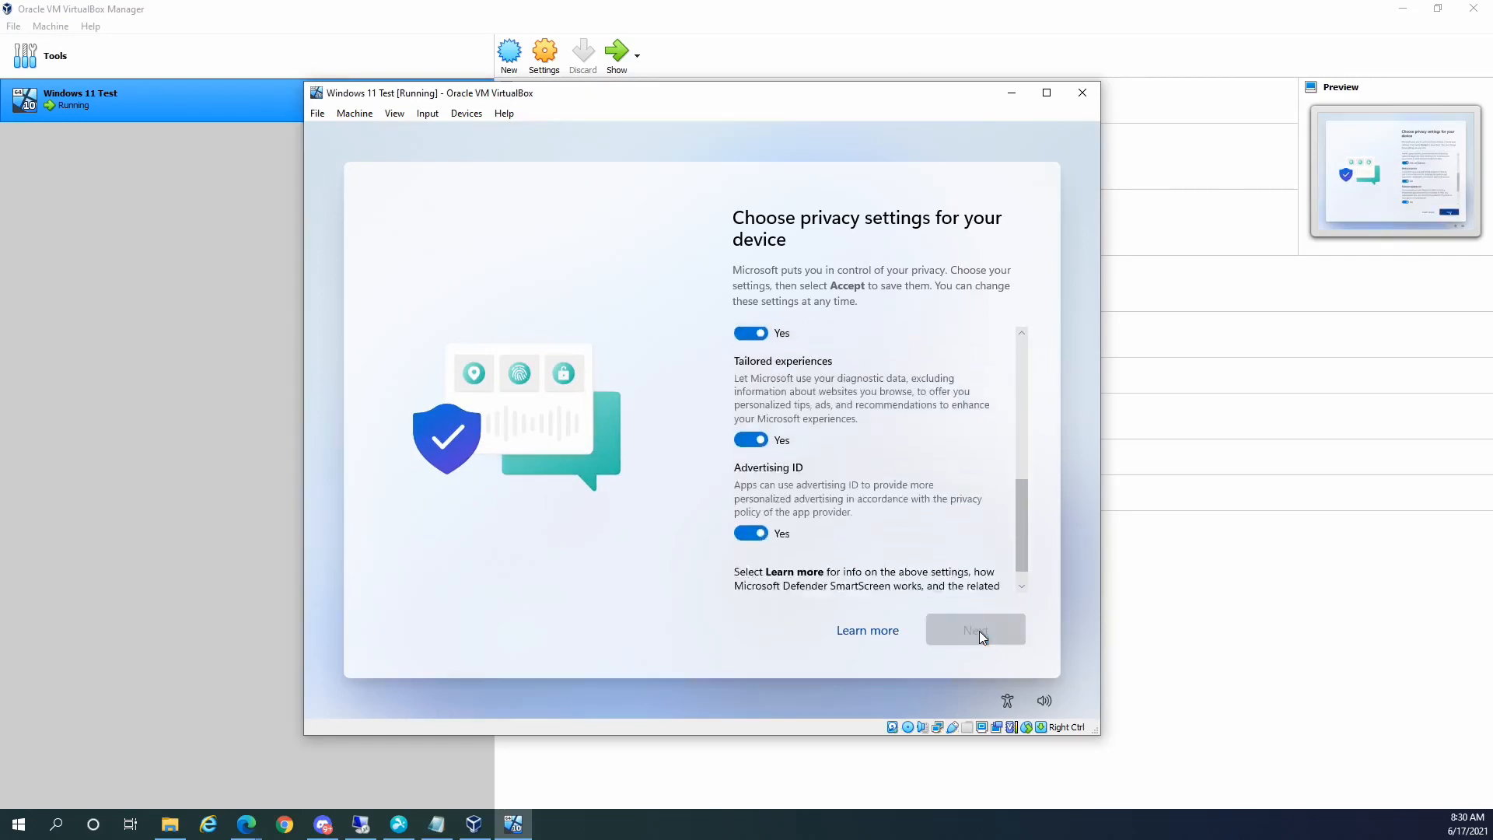
left_click(980, 636)
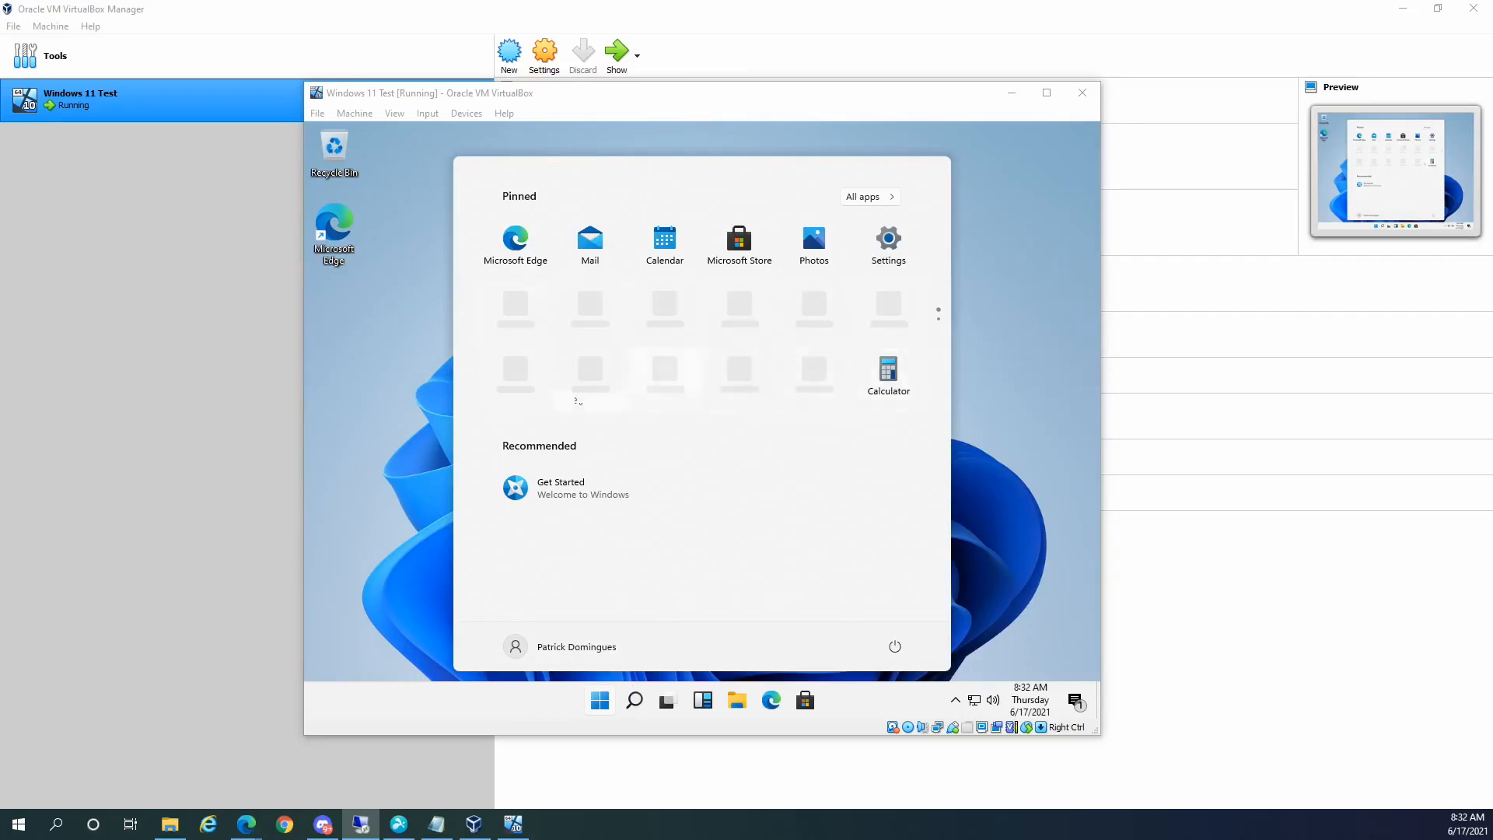
Step: Dismiss the Start menu, leaving the plain Windows 11 desktop showing
left_click(1020, 451)
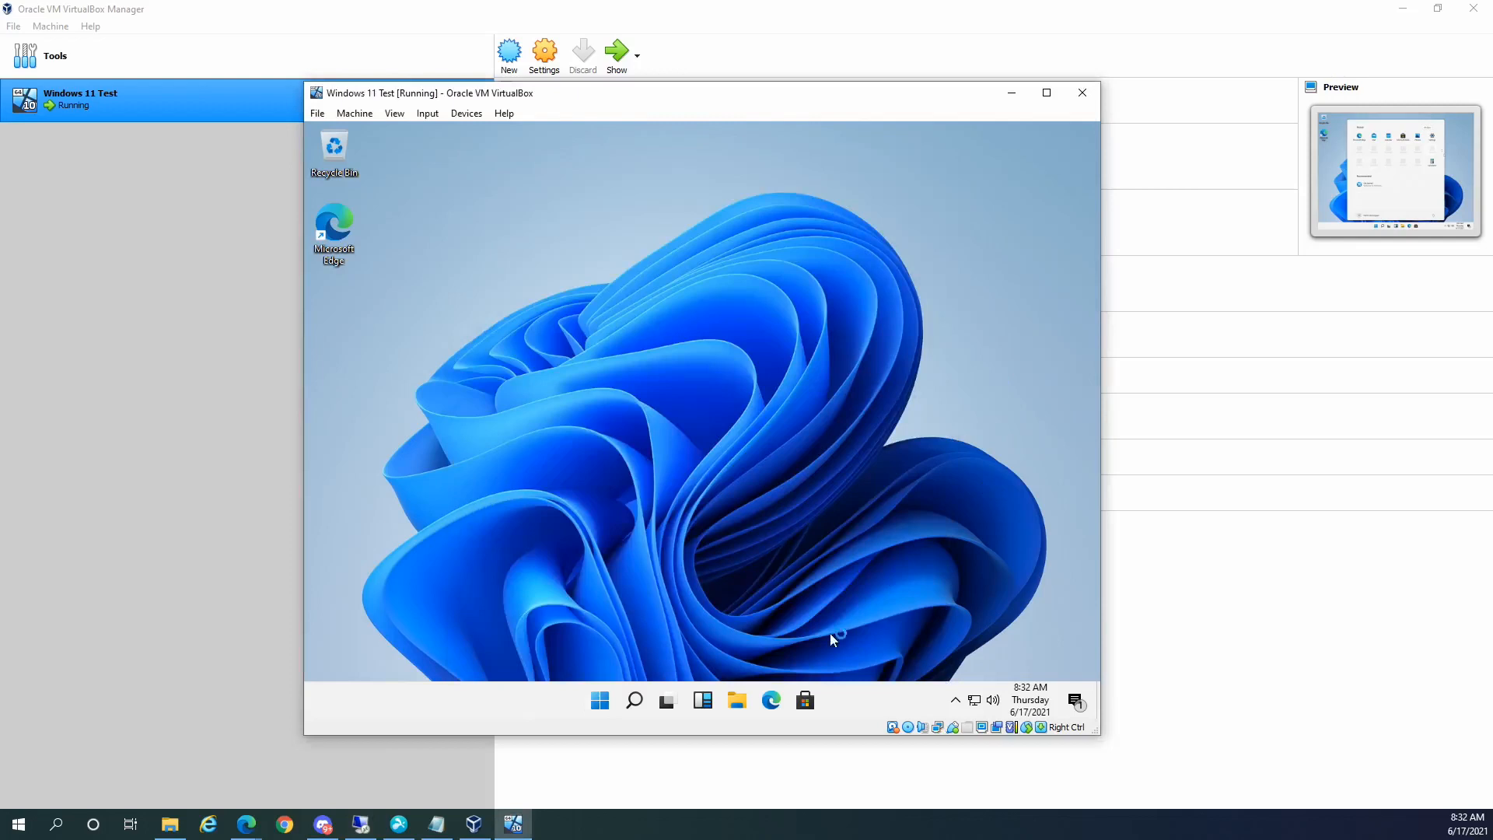
left_click(600, 702)
left_click(384, 600)
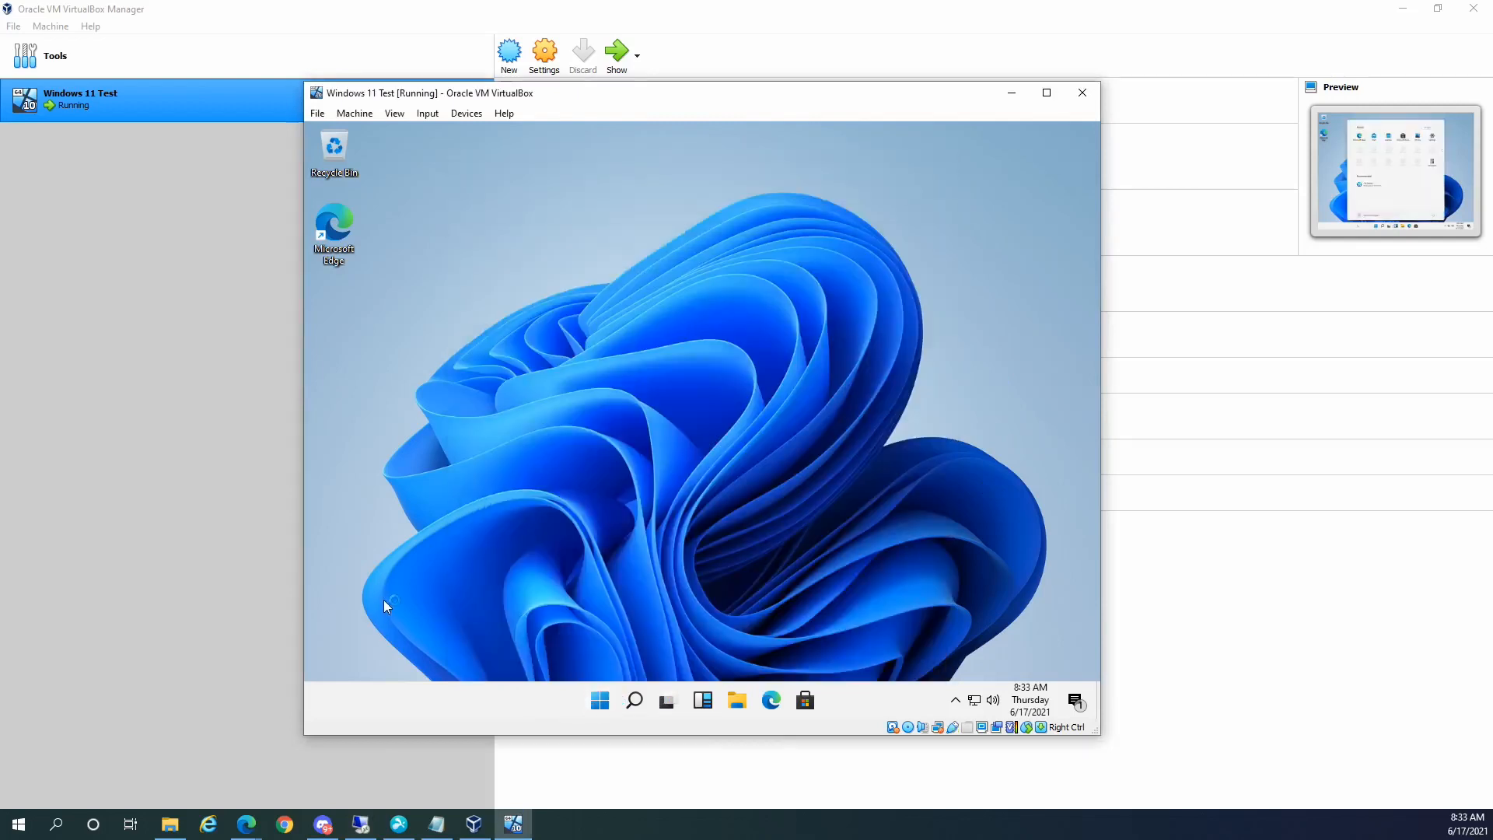